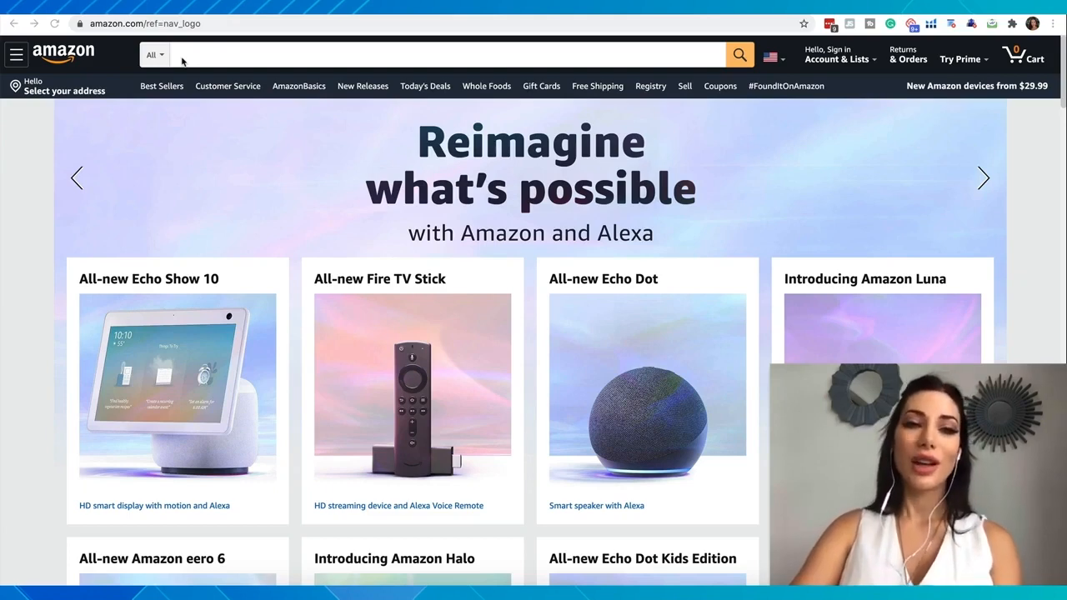
Search Amazon for "suitcase cover"
left_click(181, 56)
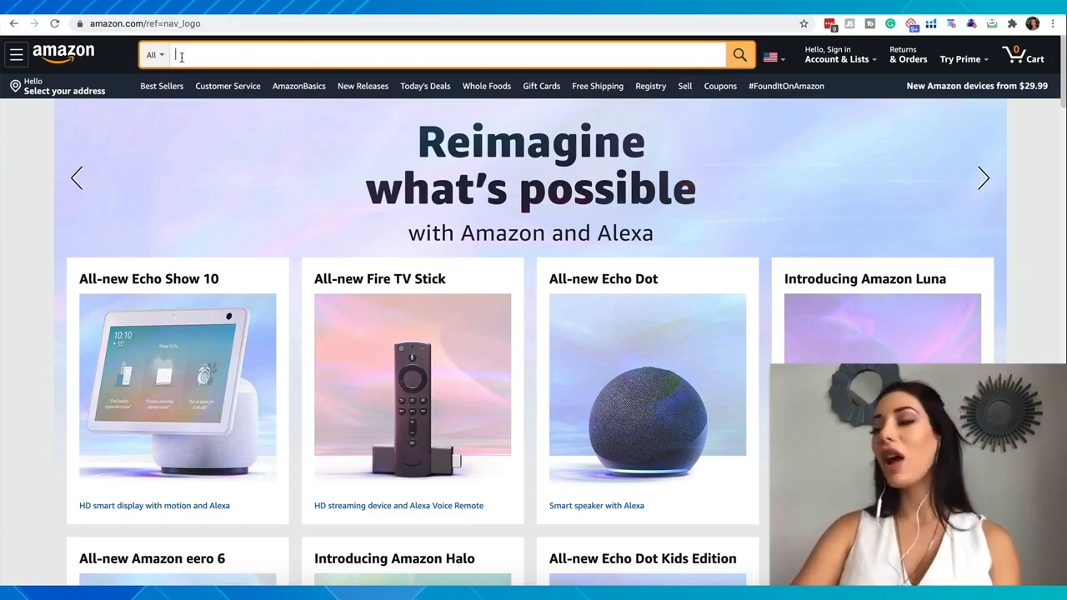
type("su")
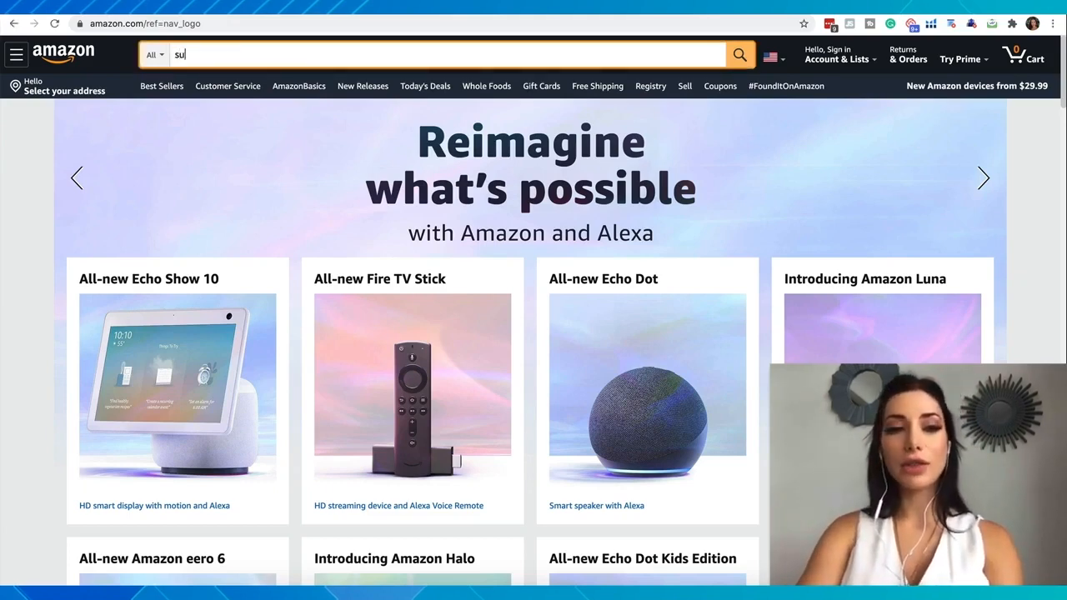
type("itcase cover")
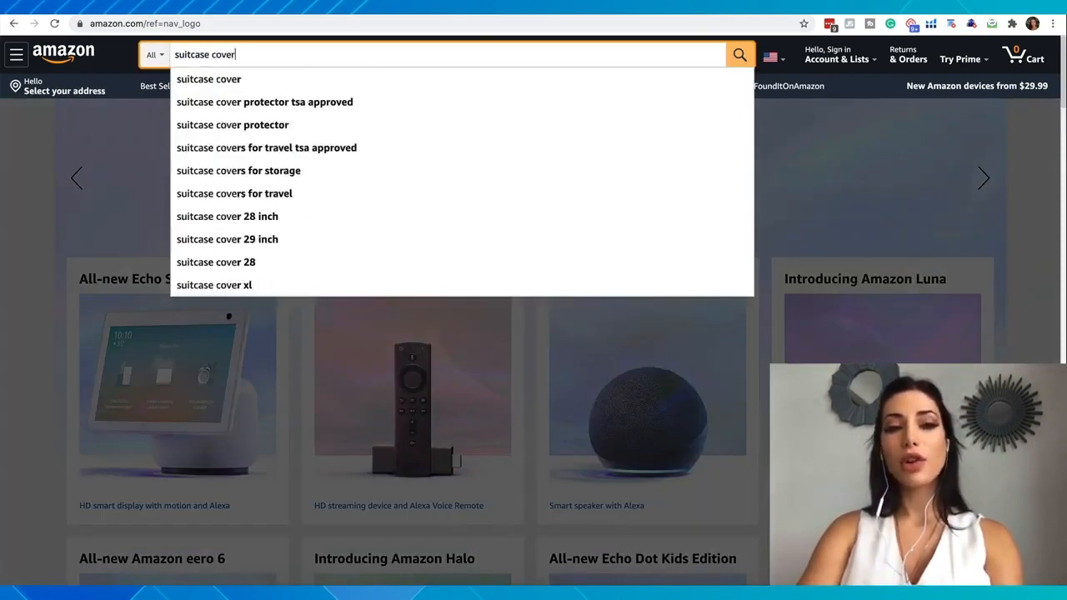
key("Return")
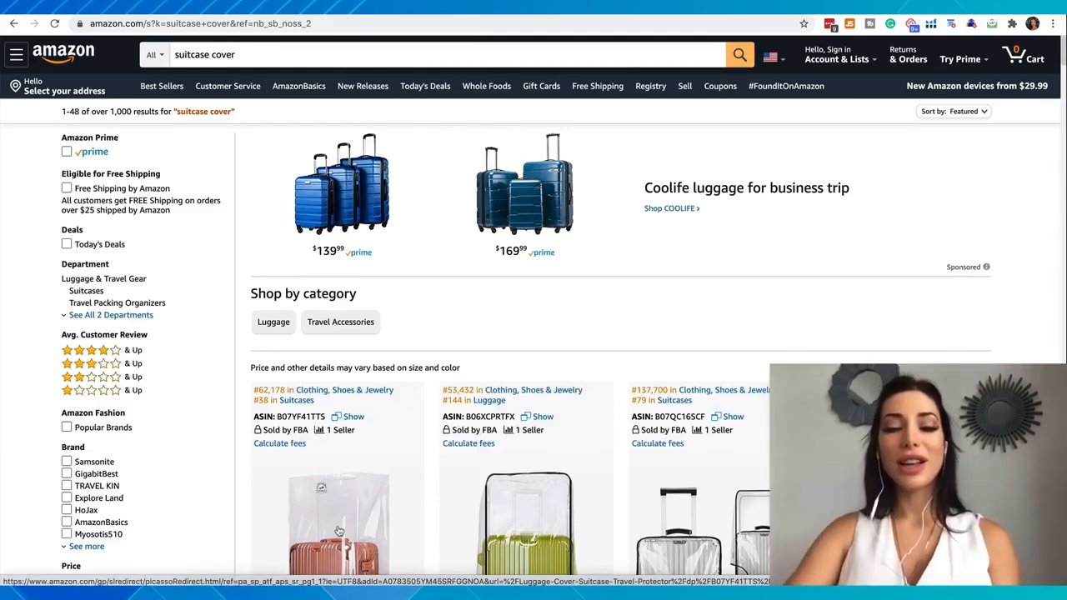
Open the TopZK Clear PVC Suitcase Cover Protectors listing from the search results
scroll(339, 531, "down", 4)
scroll(731, 344, "down", 1)
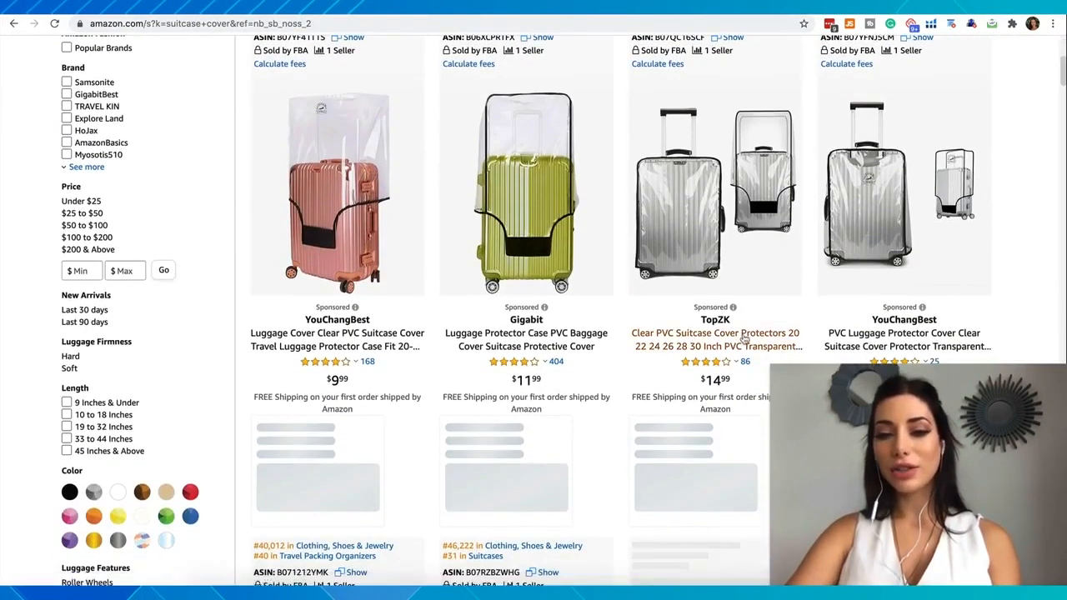
left_click(744, 338)
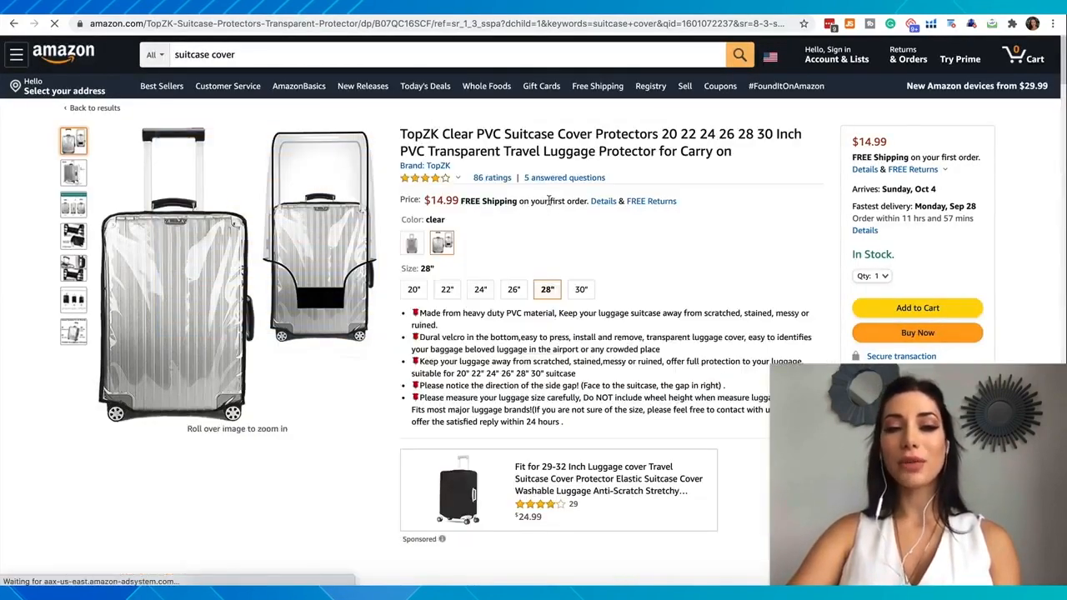
Find the Best Sellers Rank in the listing's product information and copy the rank number for Clothing, Shoes & Jewelry
scroll(550, 204, "down", 1)
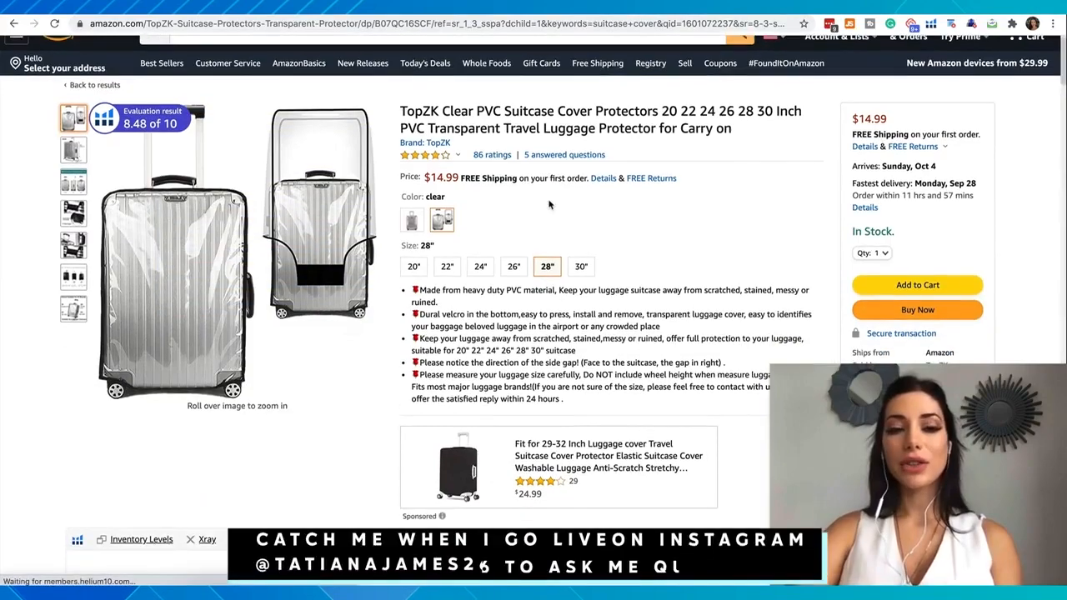
scroll(550, 205, "down", 3)
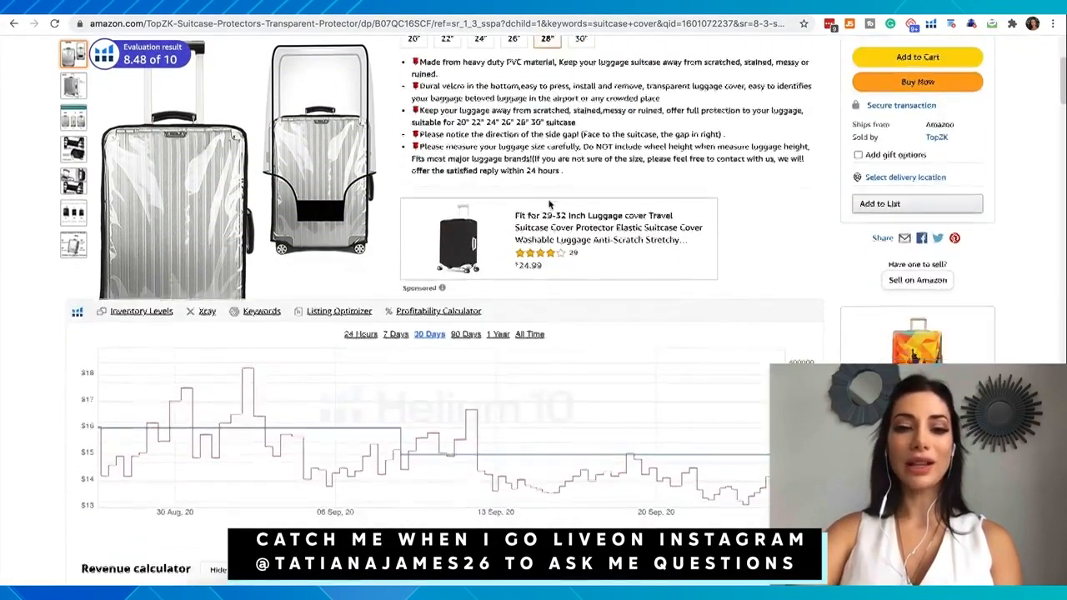
scroll(549, 204, "down", 20)
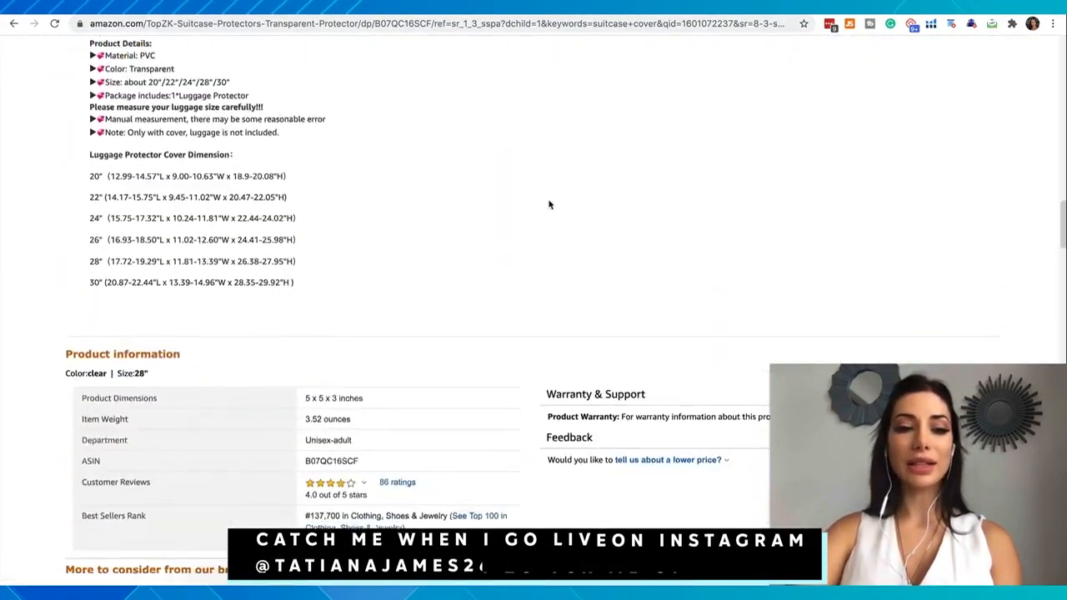
scroll(549, 204, "down", 4)
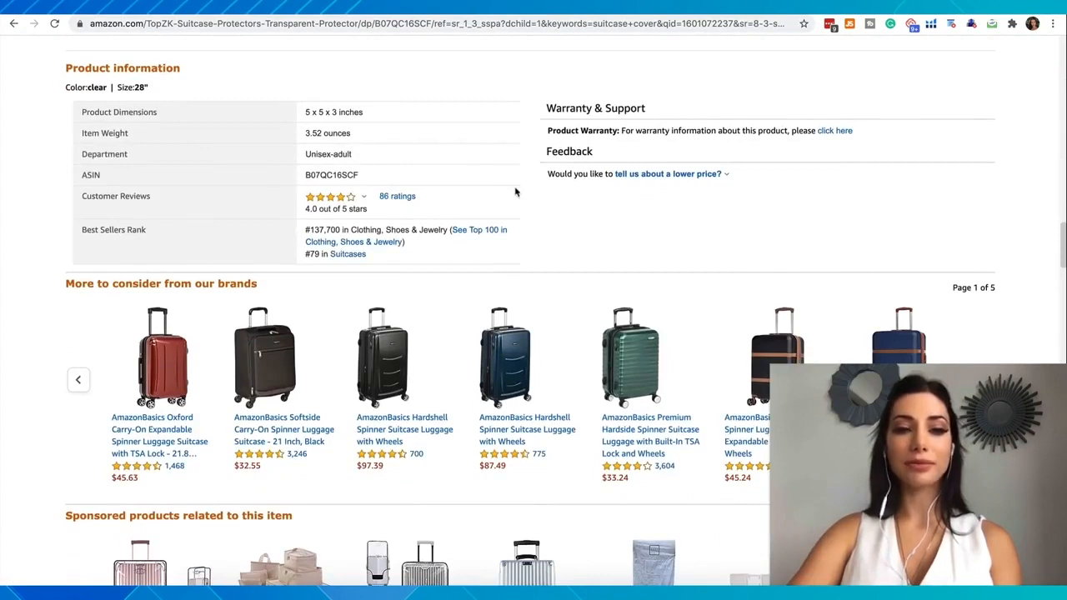
left_click_drag(90, 215, 124, 215)
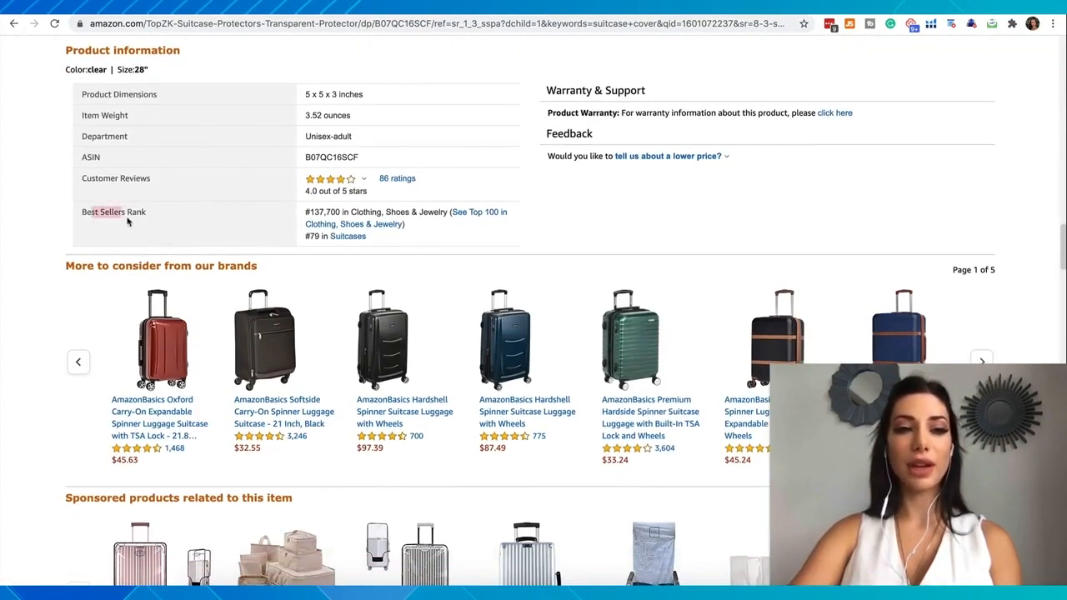
left_click(167, 65)
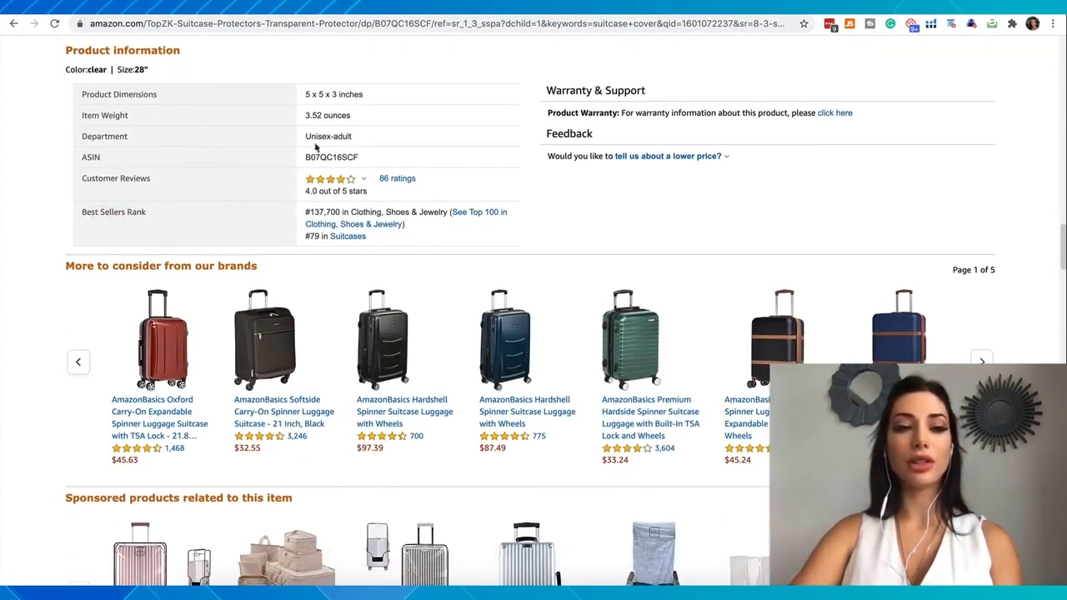
left_click_drag(349, 211, 448, 212)
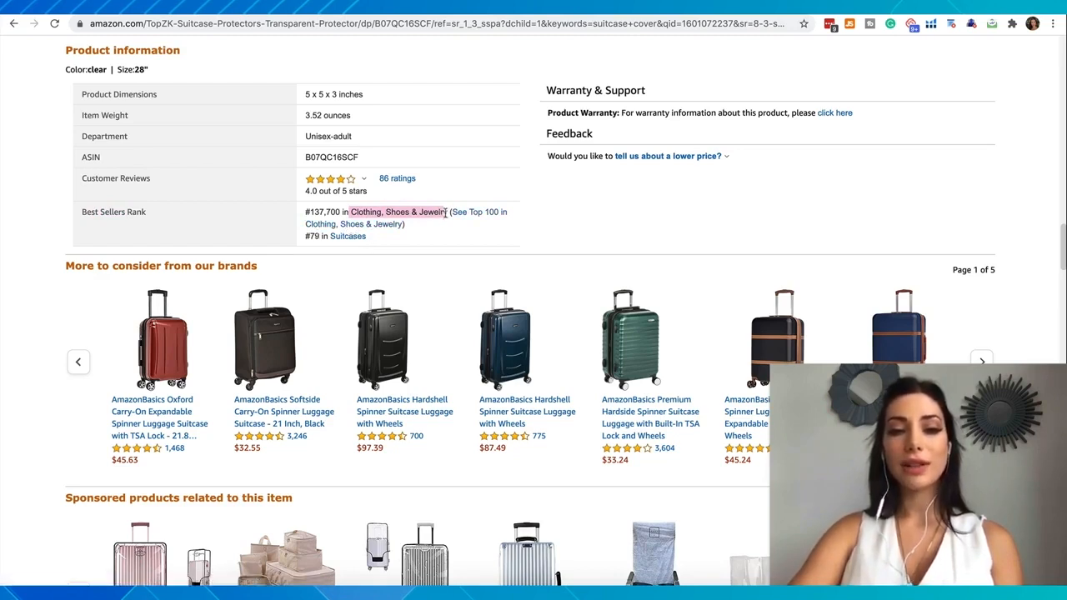
left_click_drag(342, 212, 307, 212)
key("ctrl+c")
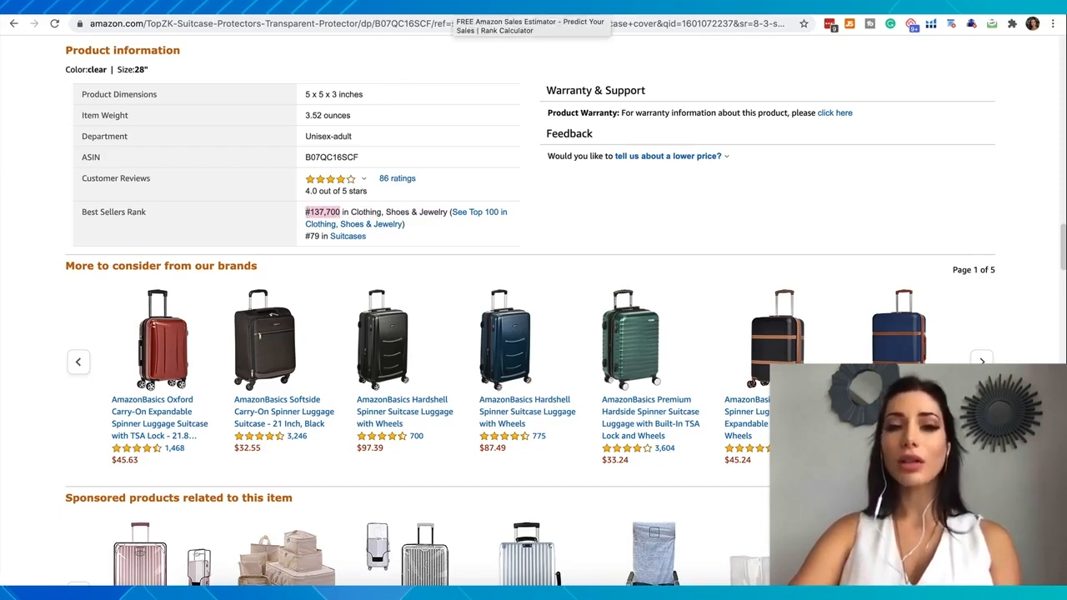
Switch to the Jungle Scout Amazon Sales Estimator and set the Best Seller's Rank Number to 137,700
left_click(455, 7)
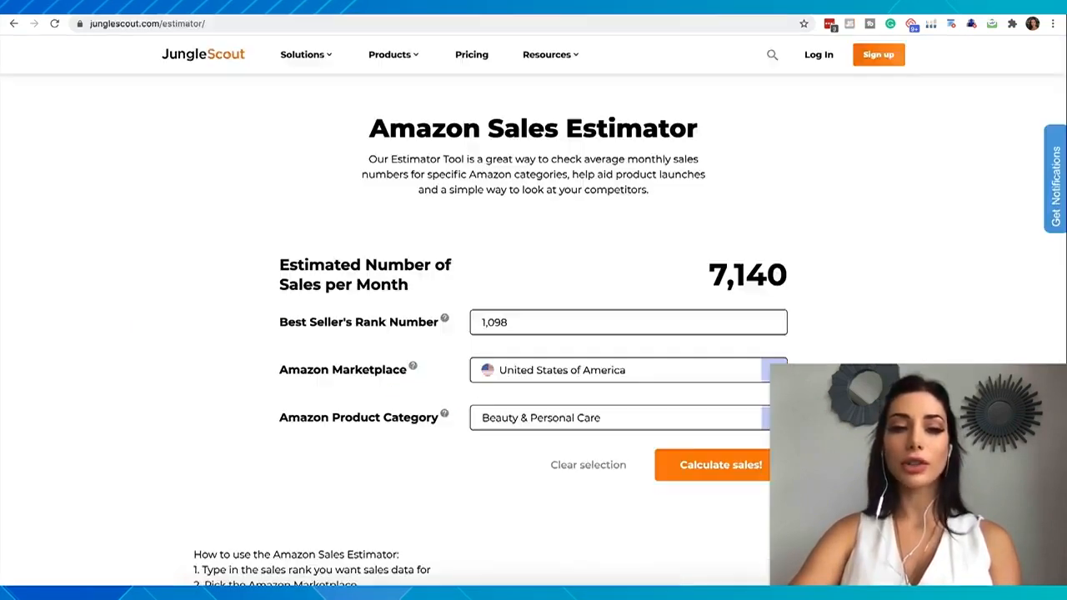
left_click(504, 327)
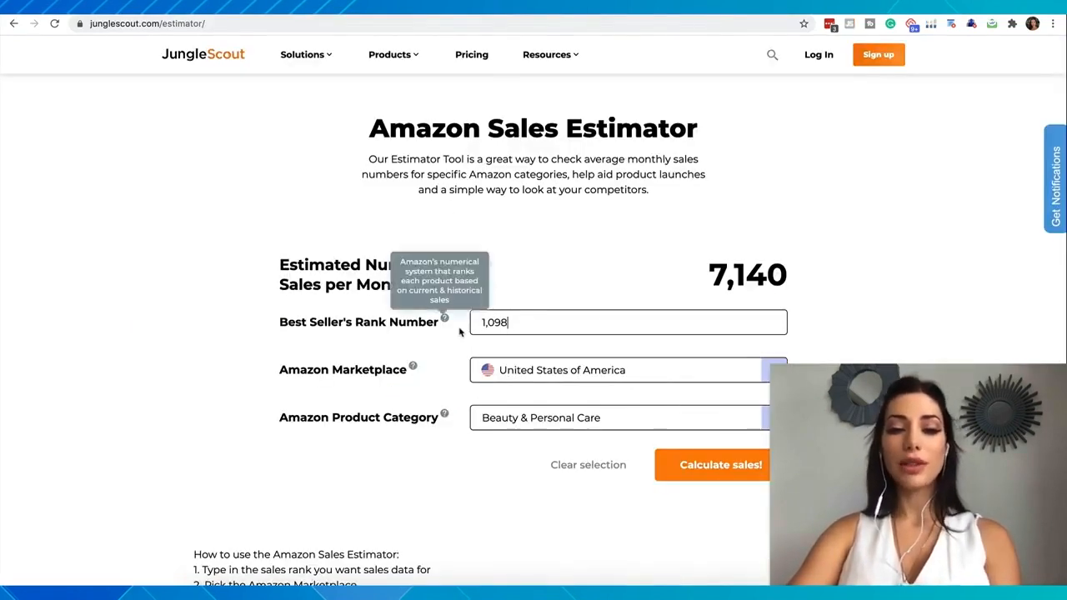
double_click(519, 325)
key("ctrl+v")
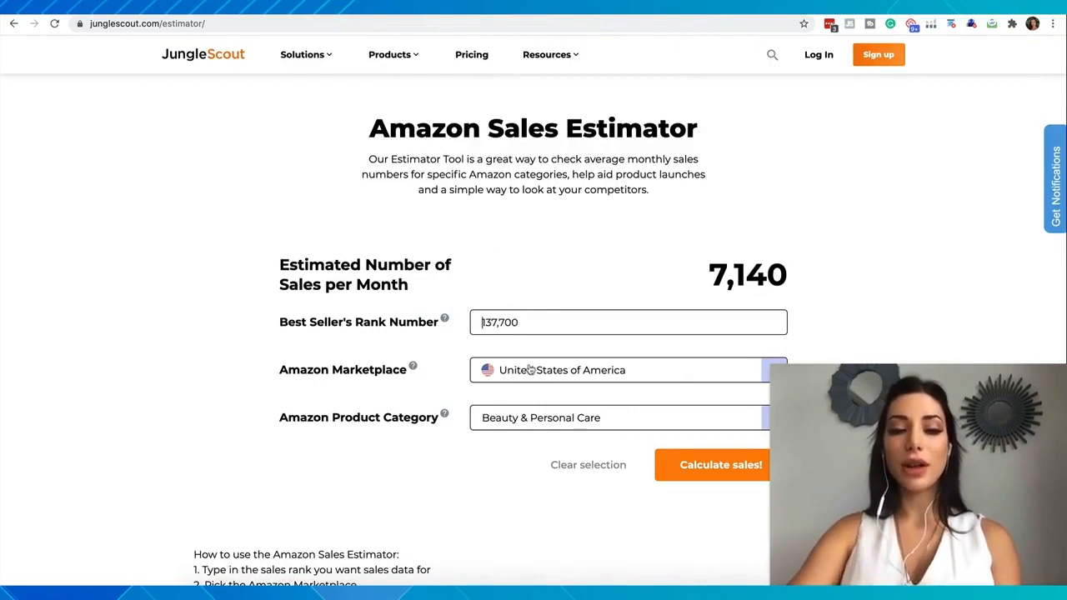
Recheck the listing's category on Amazon and estimate monthly sales with the product category set to Clothing, Shoes & Jewelry
left_click(225, 6)
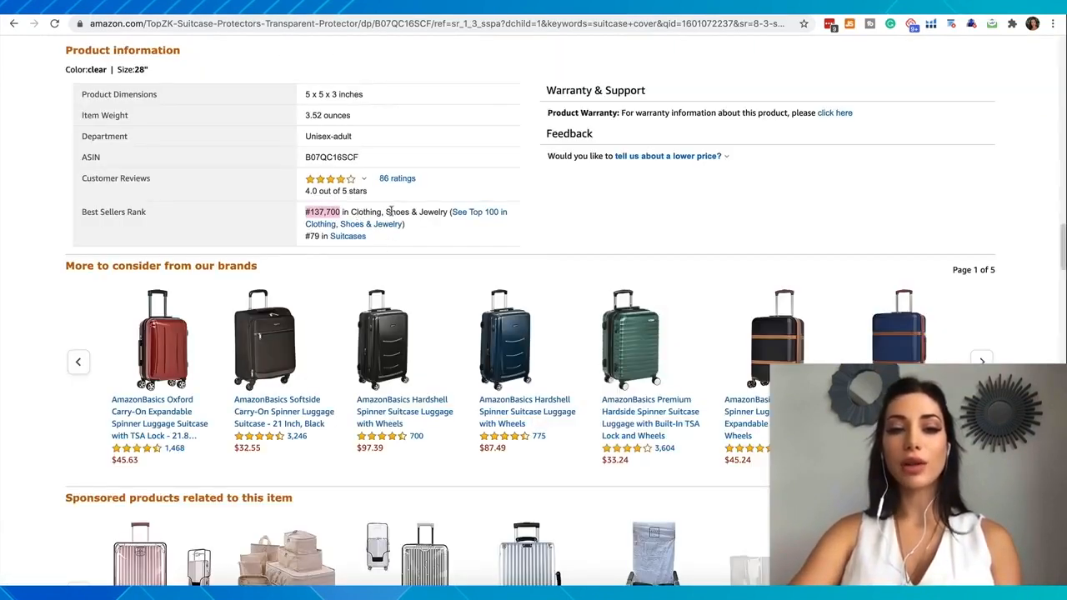
left_click(383, 7)
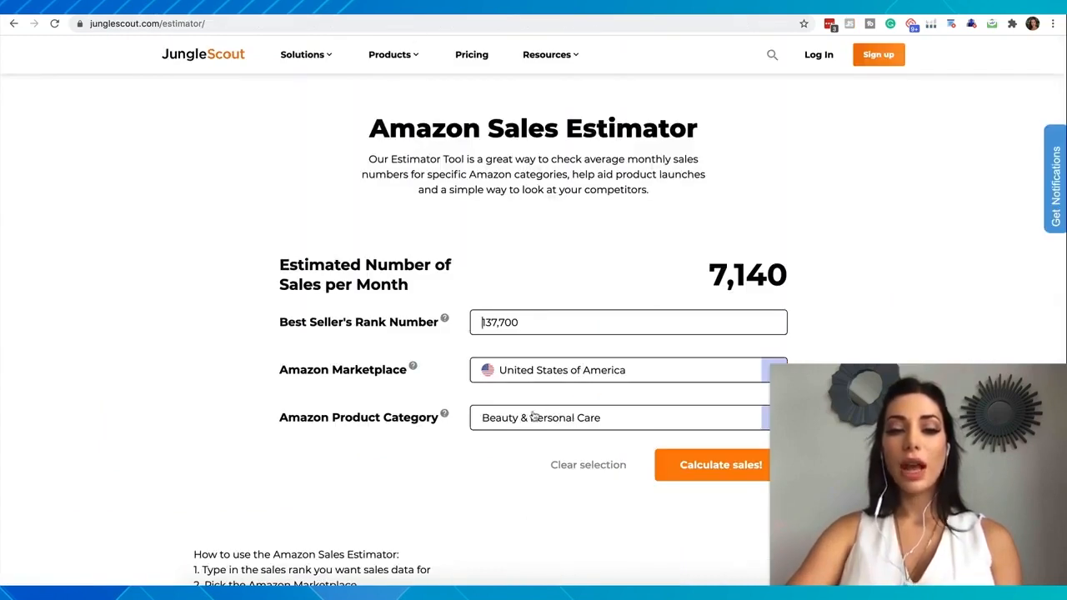
left_click(535, 417)
scroll(523, 471, "down", 3)
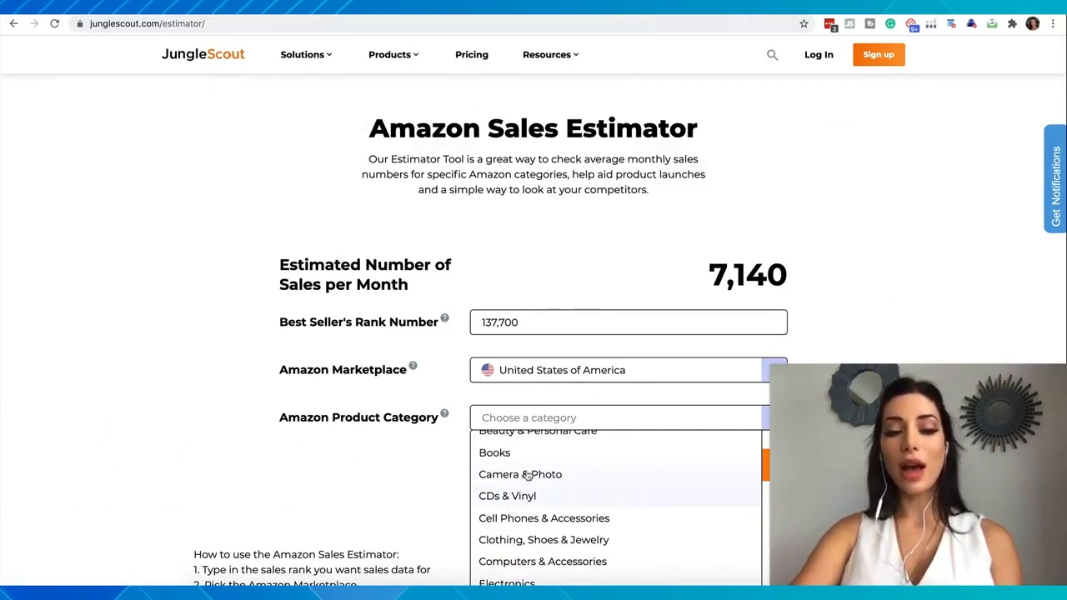
scroll(523, 453, "down", 1)
left_click(546, 512)
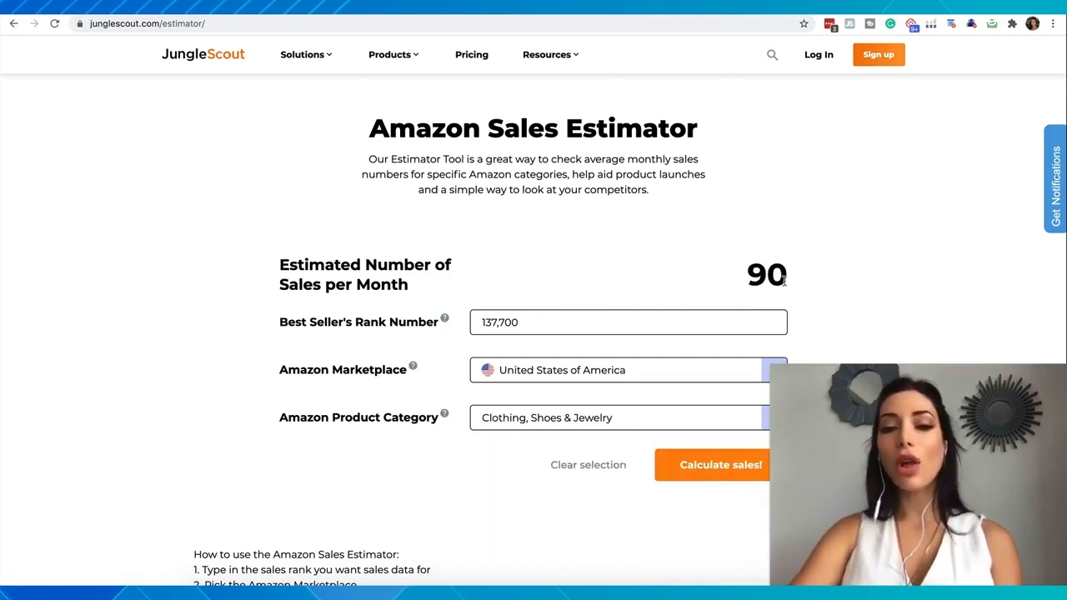
left_click_drag(784, 282, 722, 282)
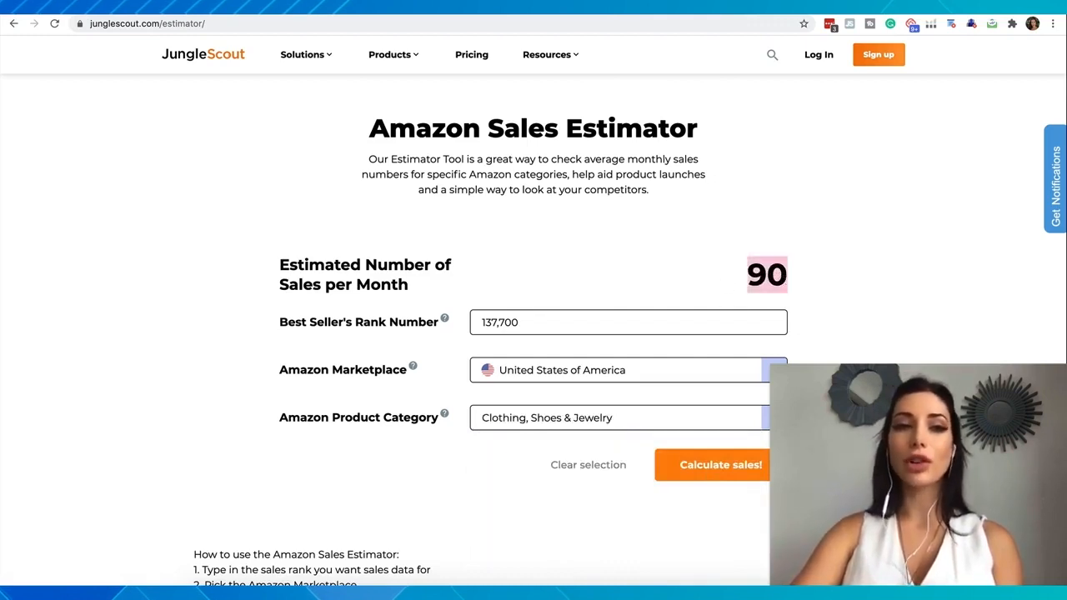
Return to the Amazon listing and examine its product details, revenue calculator and related suitcase covers
key("ctrl+shift+Tab")
scroll(392, 261, "down", 1)
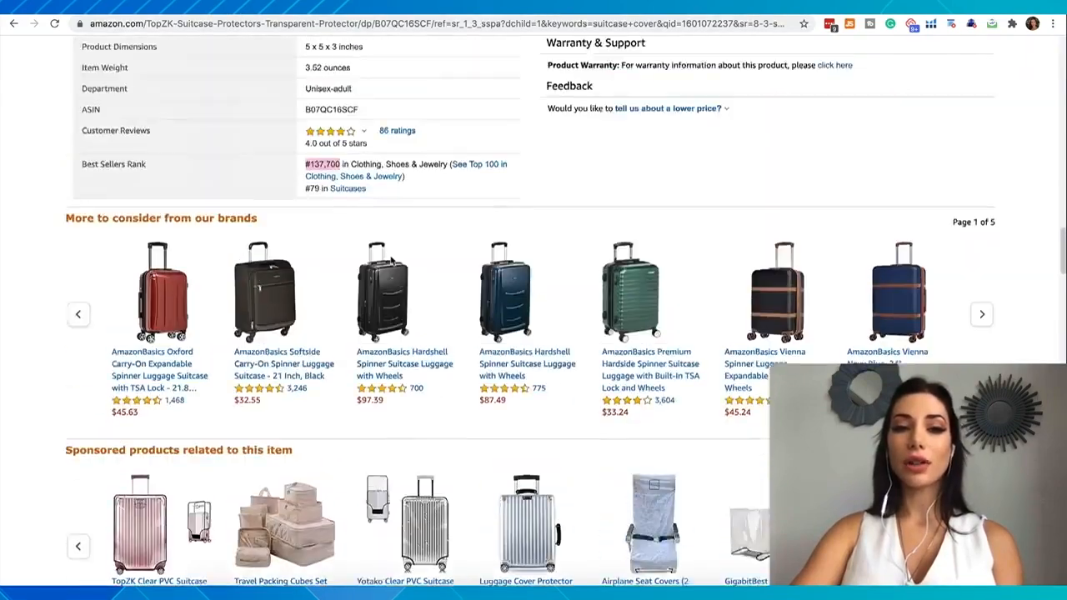
scroll(392, 261, "up", 20)
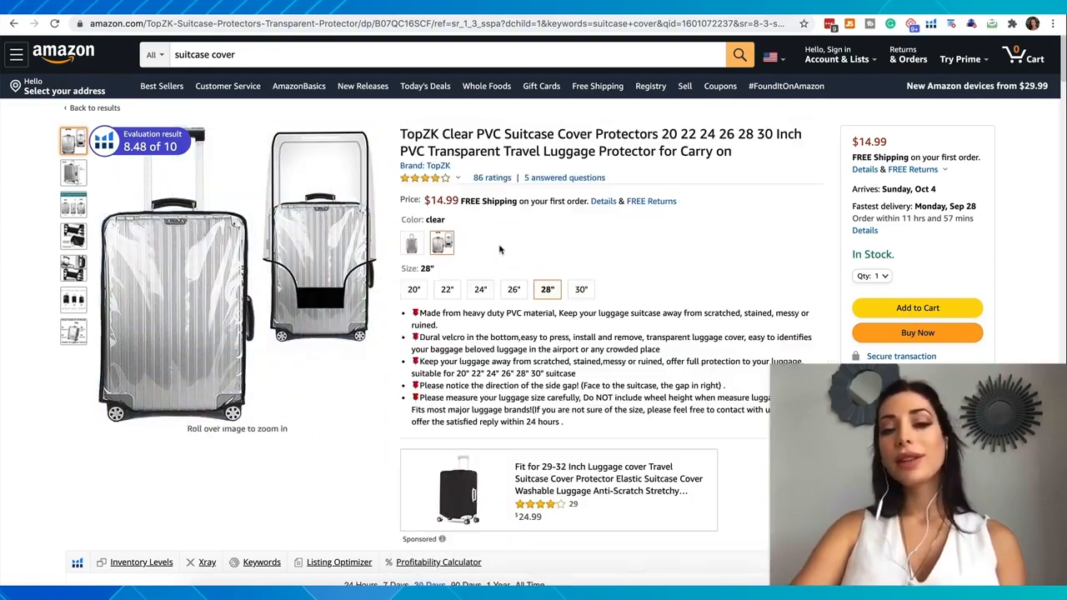
scroll(500, 248, "down", 15)
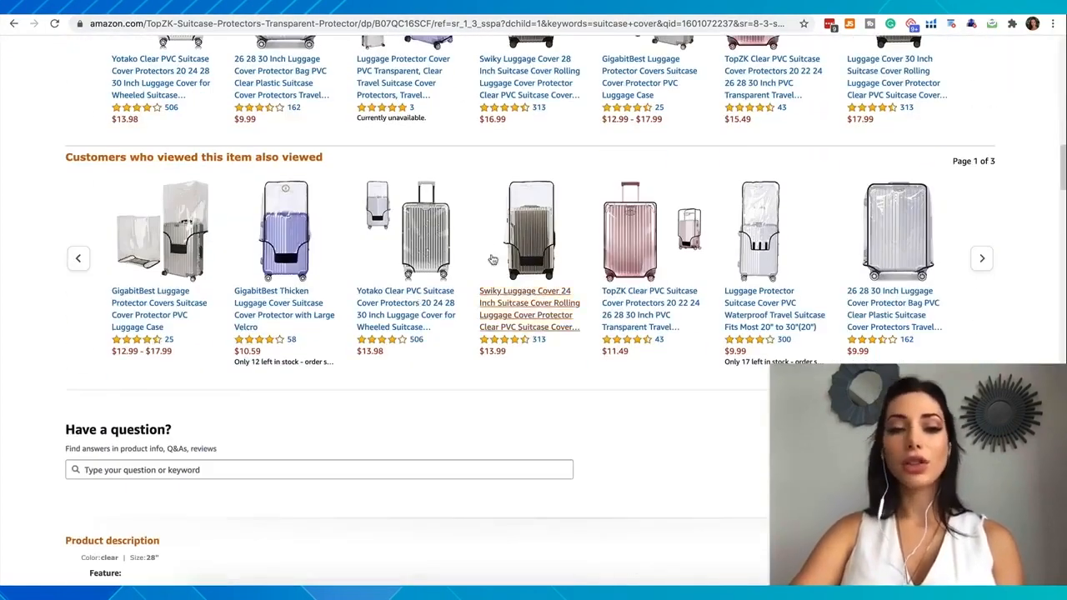
scroll(613, 302, "up", 6)
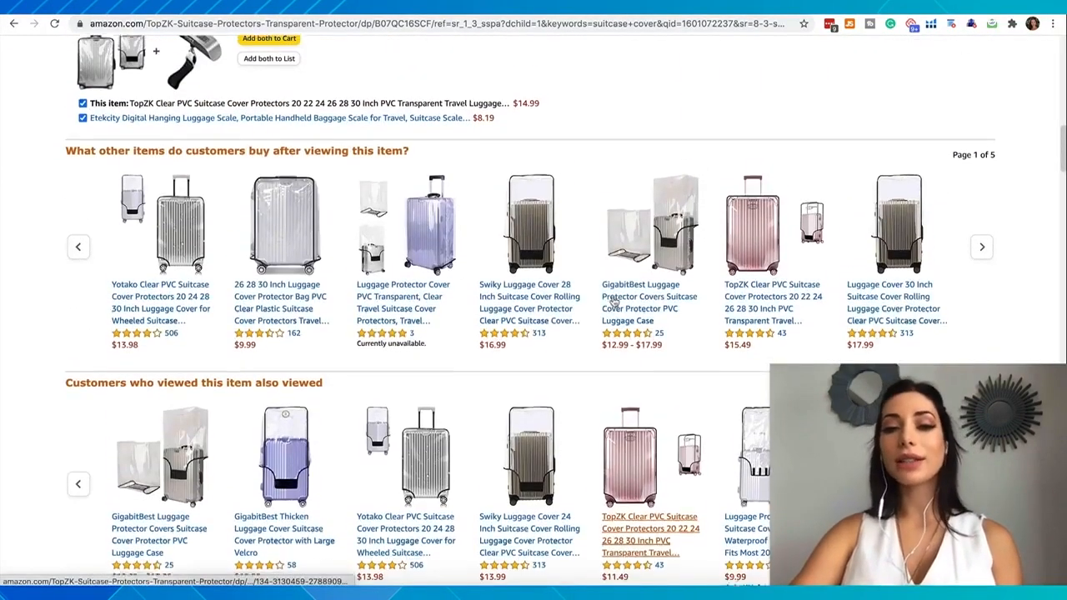
scroll(270, 158, "up", 2)
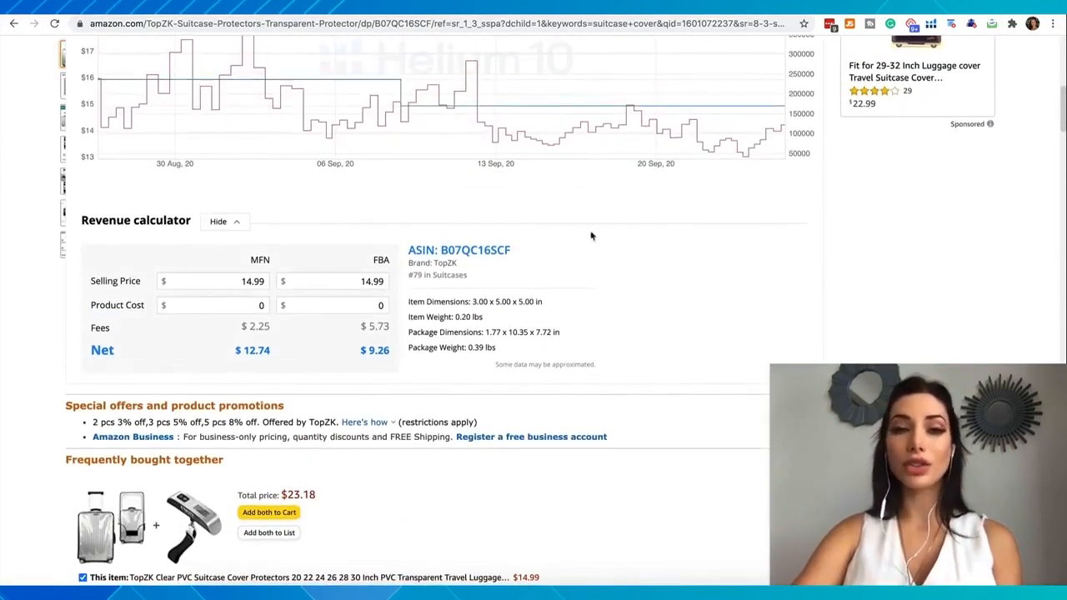
scroll(582, 286, "down", 6)
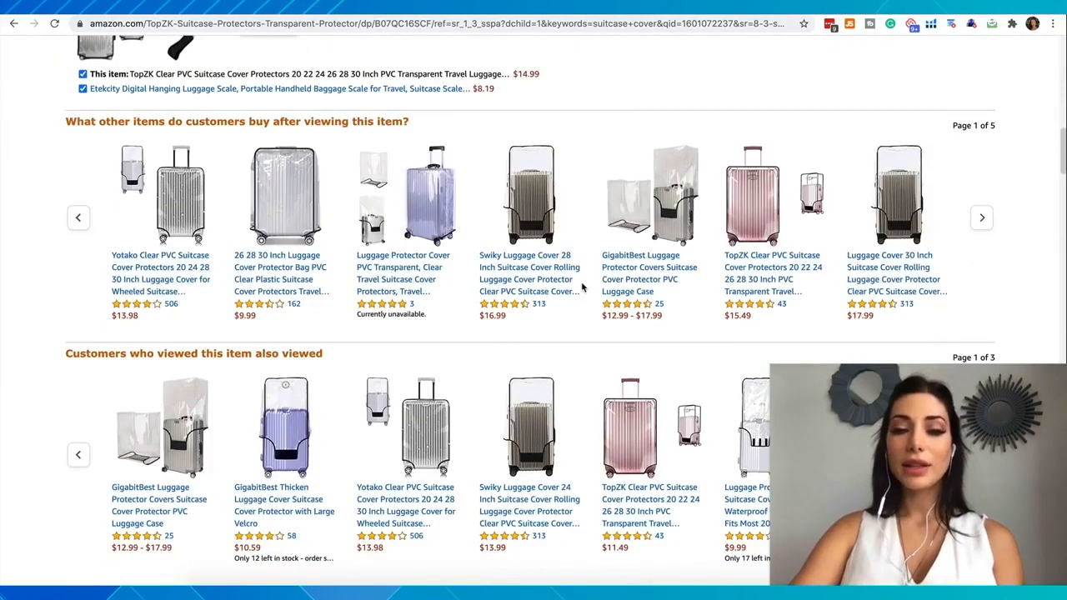
scroll(583, 287, "up", 15)
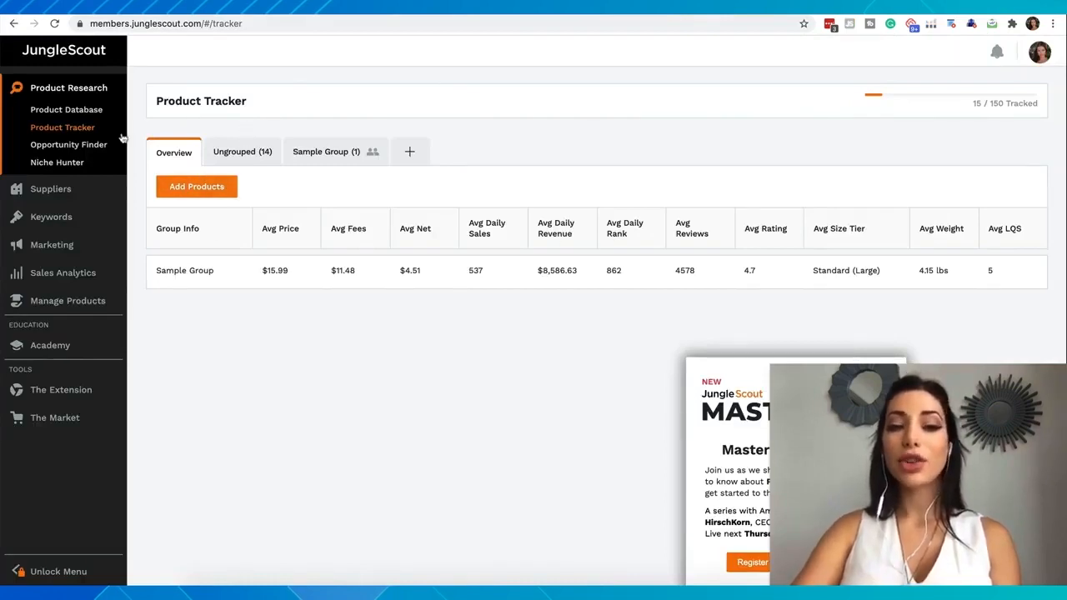
Open the Product Database and select all categories except Watches, Video Games, Software, Music, Movies & TV and Kindle Store
left_click(75, 114)
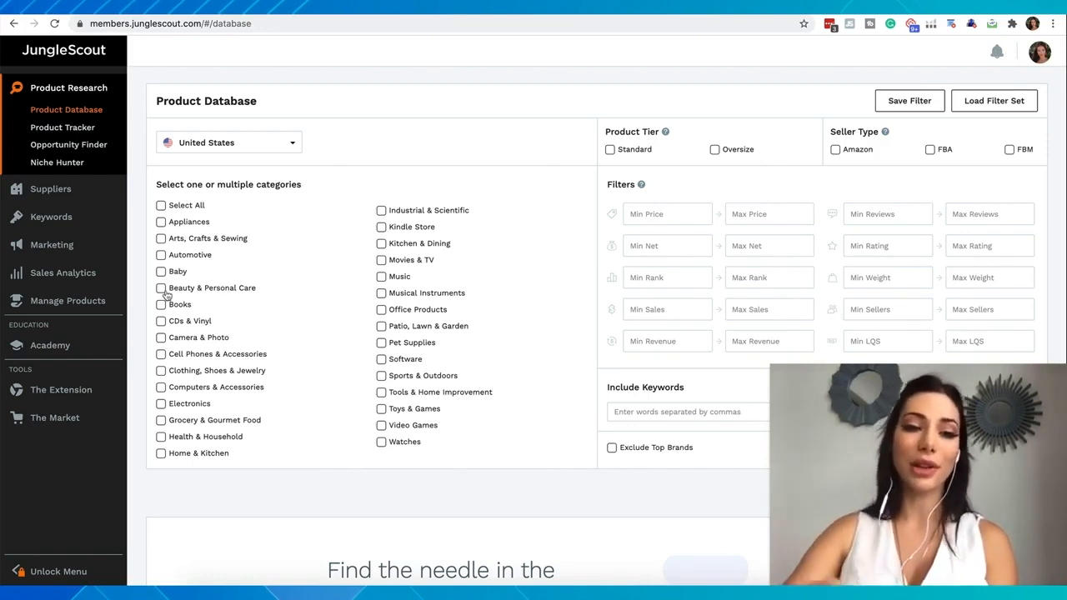
left_click(161, 205)
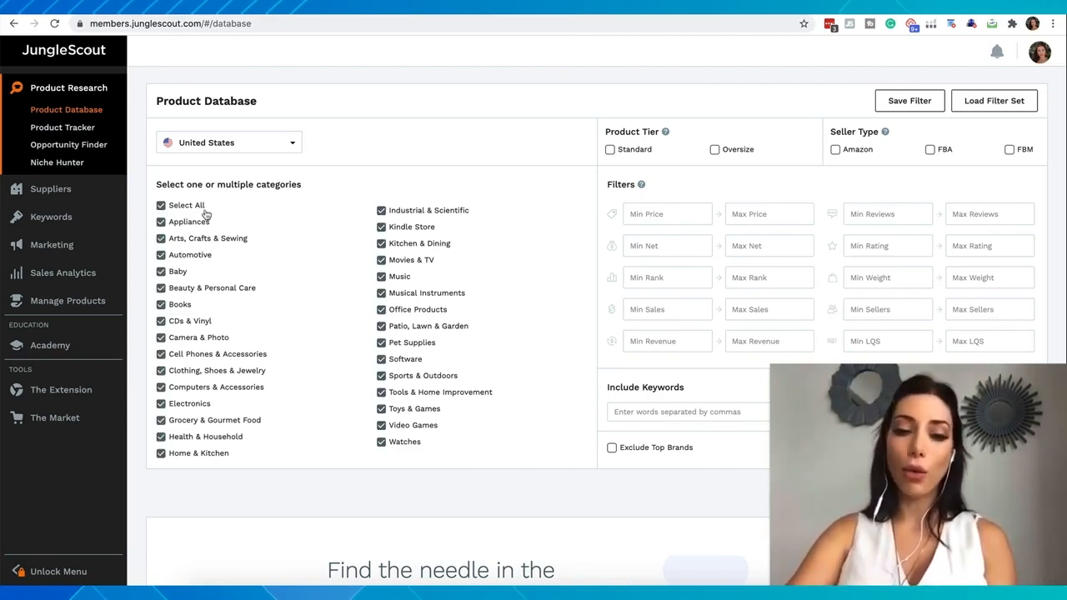
left_click(382, 443)
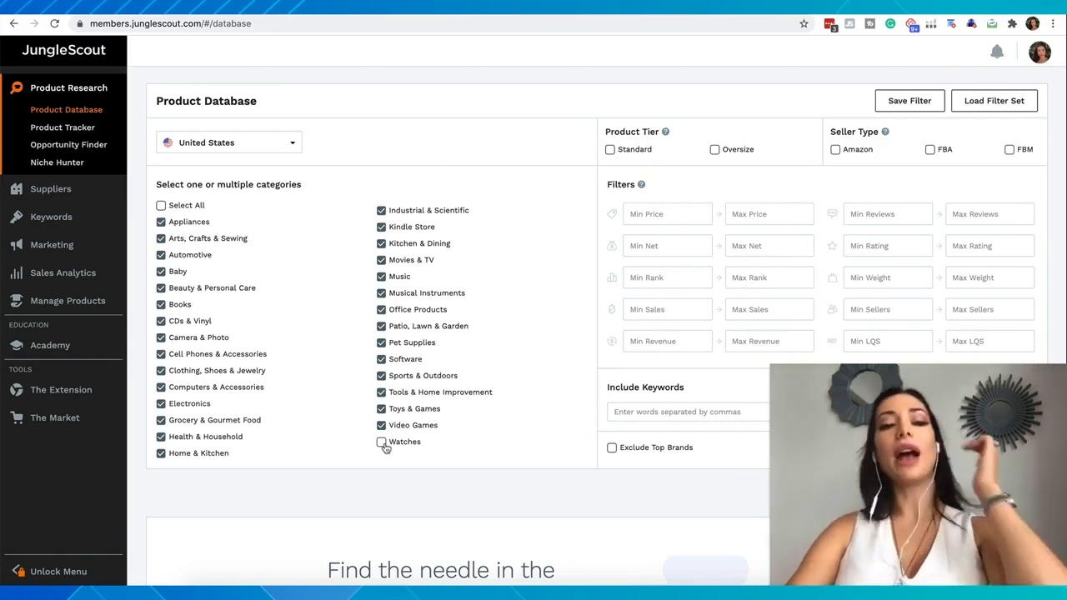
left_click(381, 426)
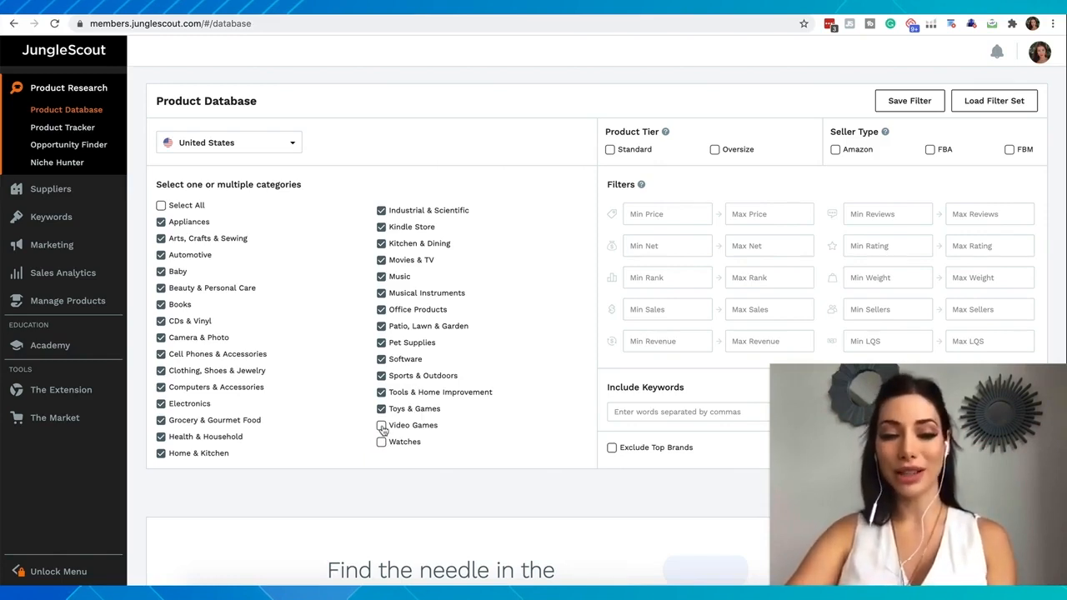
left_click(385, 361)
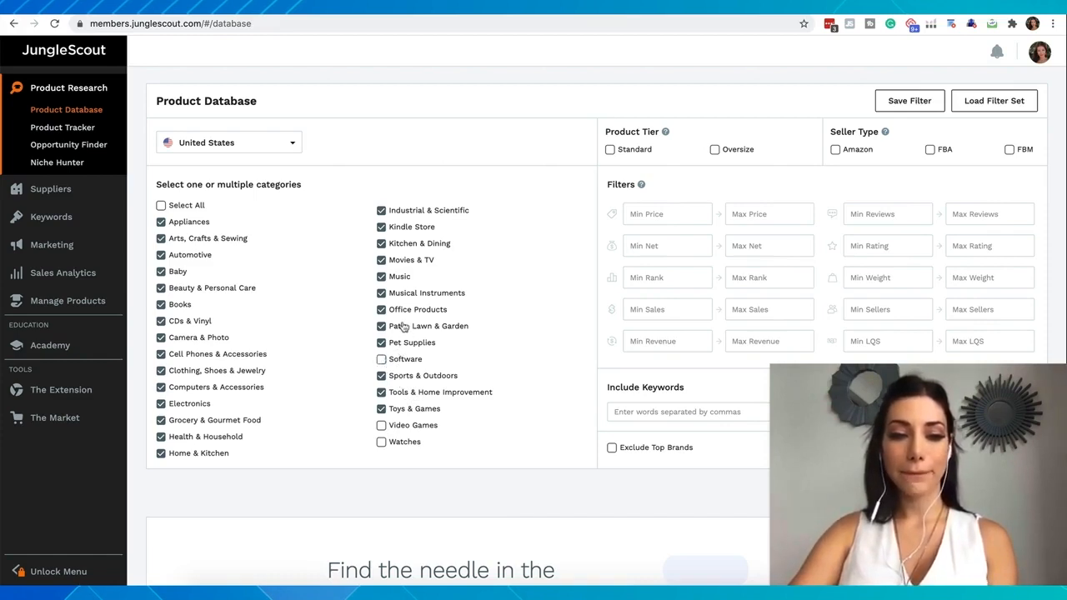
left_click(382, 278)
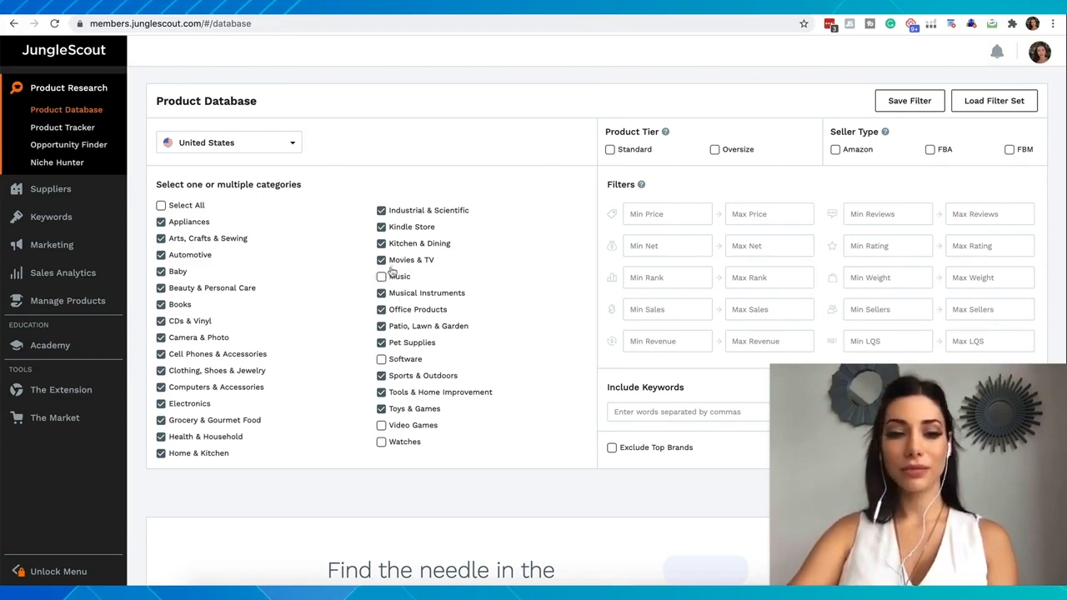
left_click(381, 261)
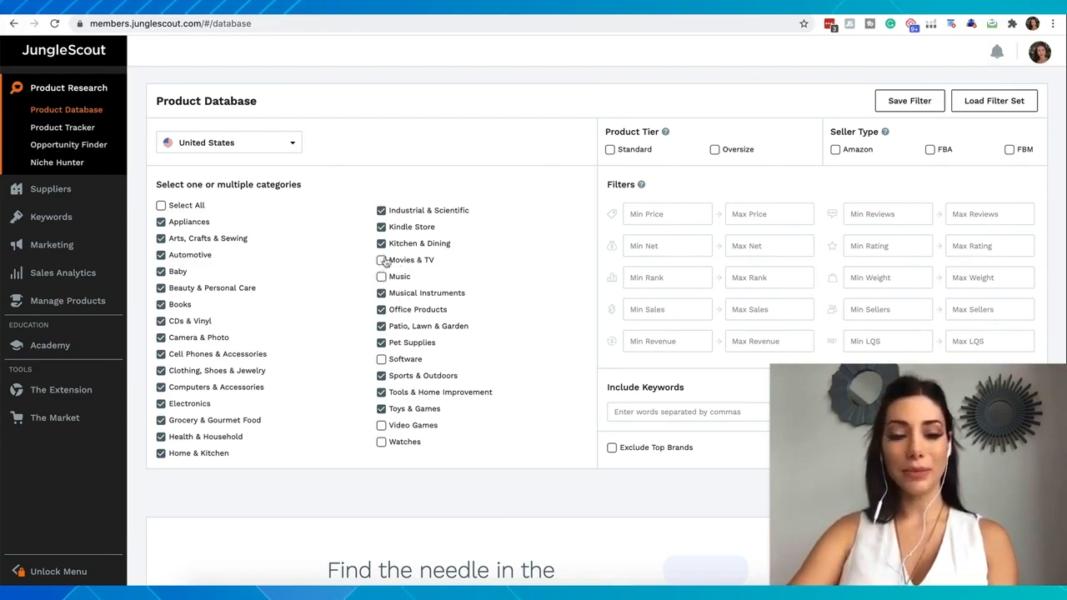
left_click(382, 229)
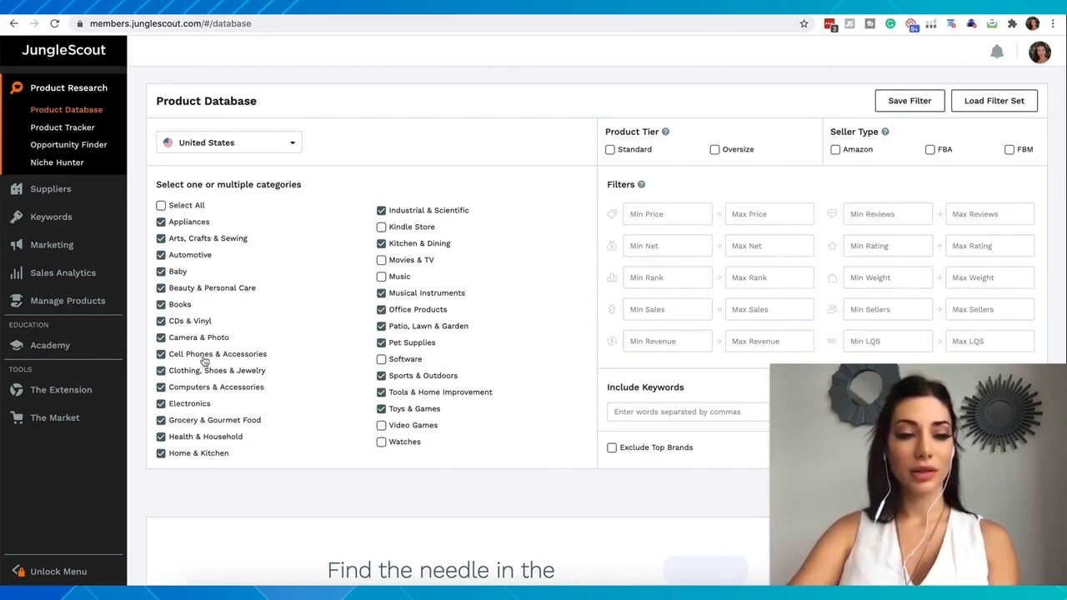
Deselect Camera & Photo, CDs & Vinyl, Books, Appliances and the other remaining categories, keeping only Arts, Crafts & Sewing selected
left_click(162, 388)
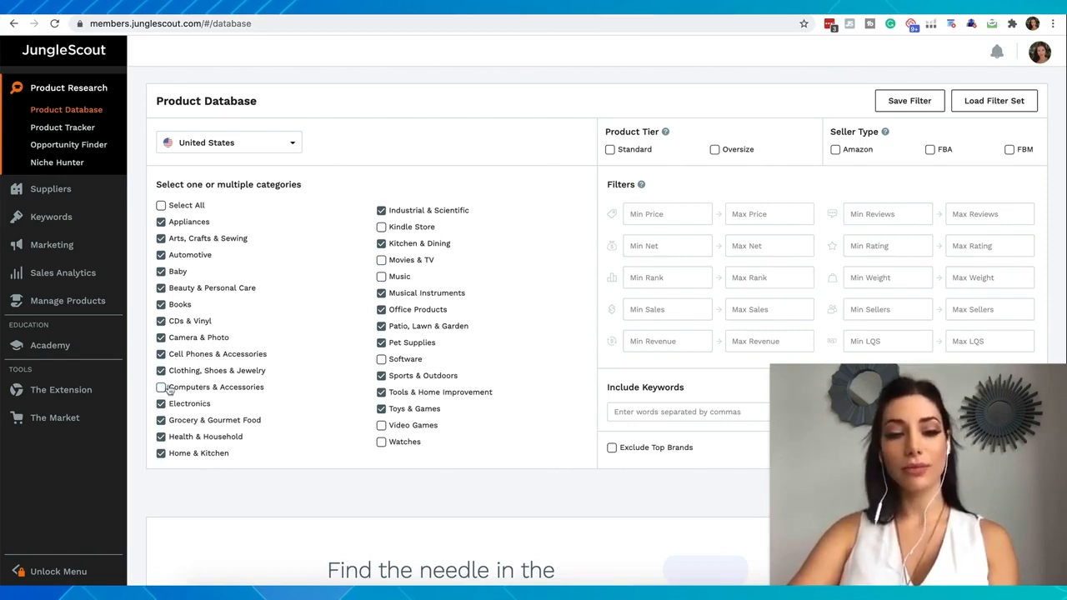
left_click(162, 388)
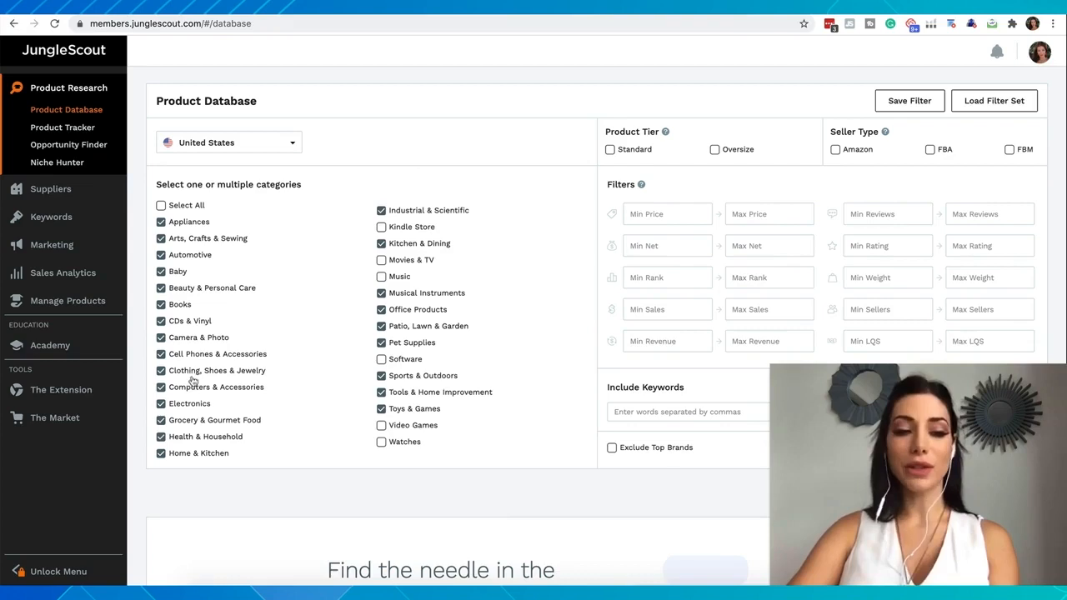
left_click(161, 338)
left_click(161, 322)
left_click(161, 305)
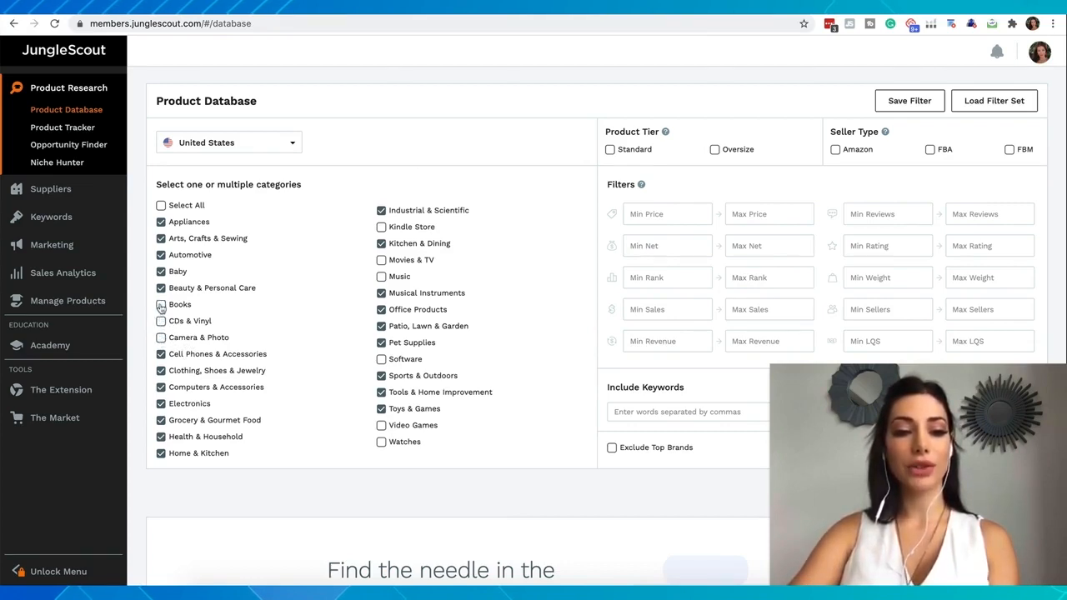
left_click(161, 221)
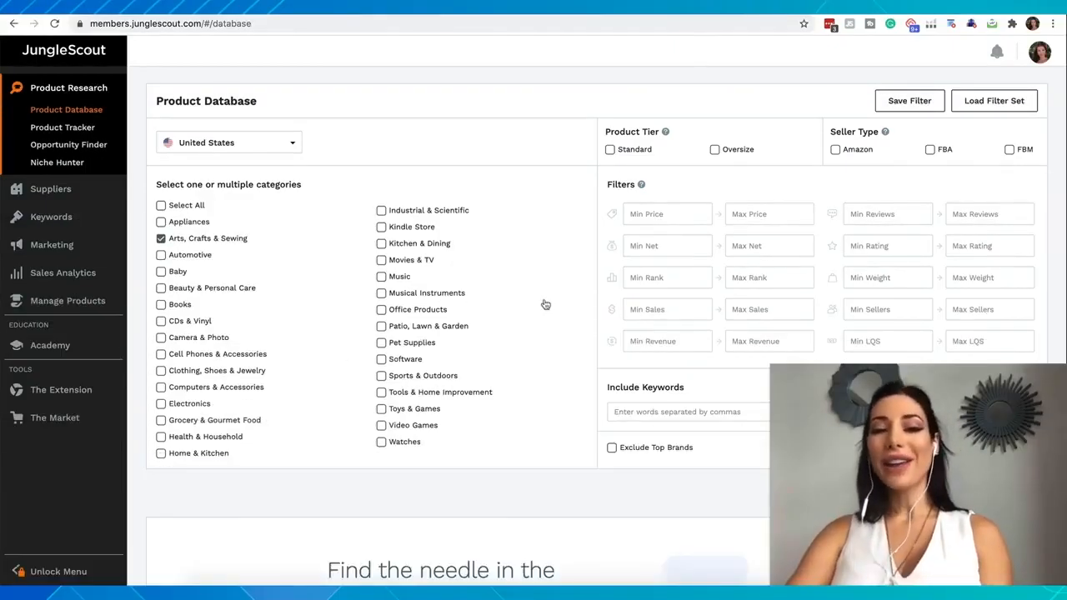
Keep the United States marketplace and restrict products to the Standard tier with Amazon and FBA sellers
left_click(286, 146)
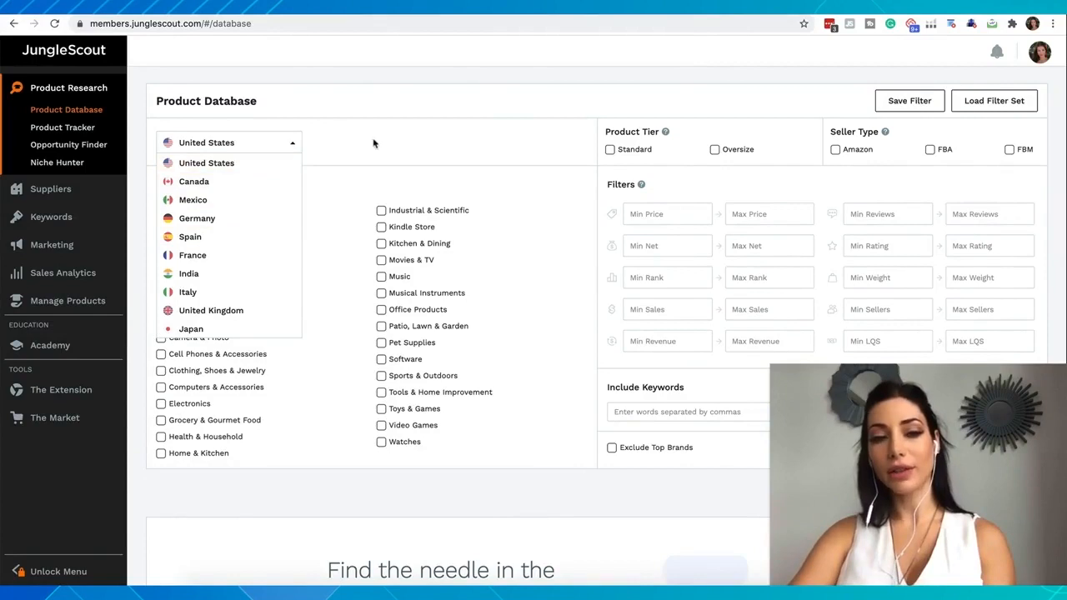
left_click(396, 149)
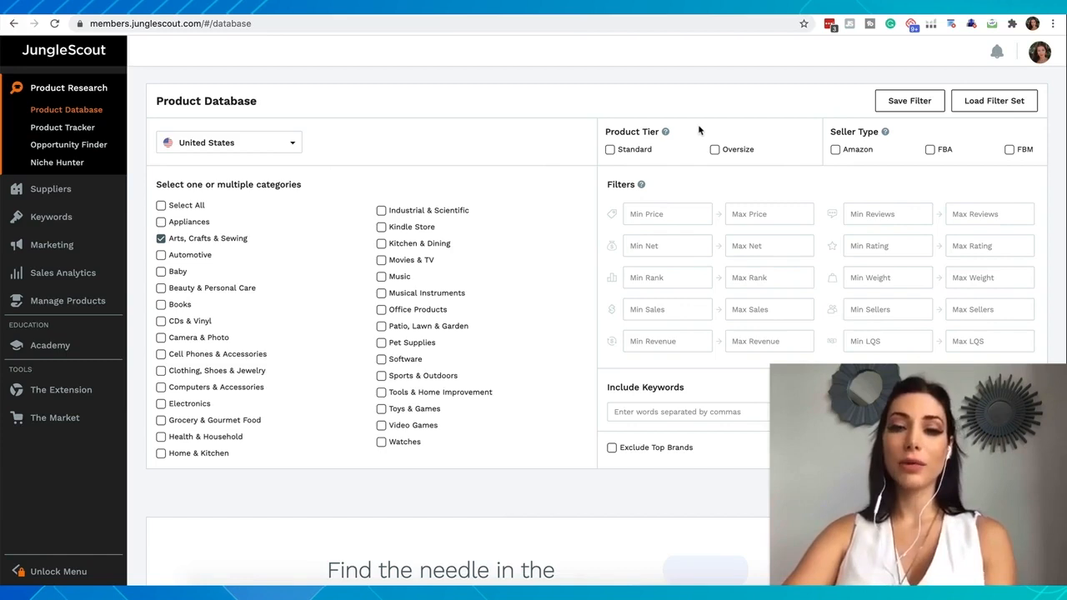
left_click(610, 151)
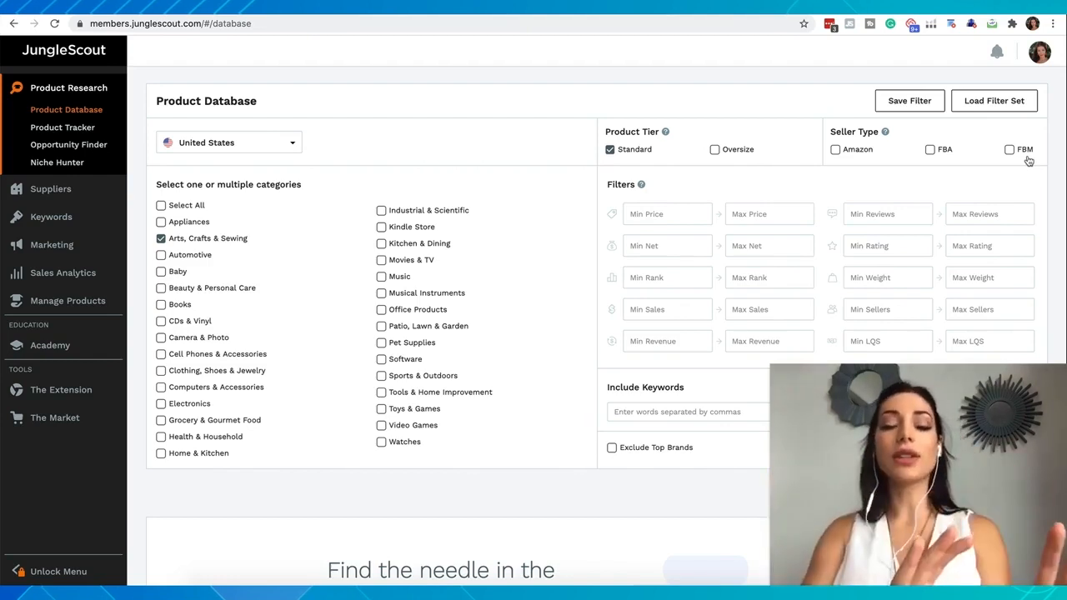
left_click(836, 150)
left_click(930, 149)
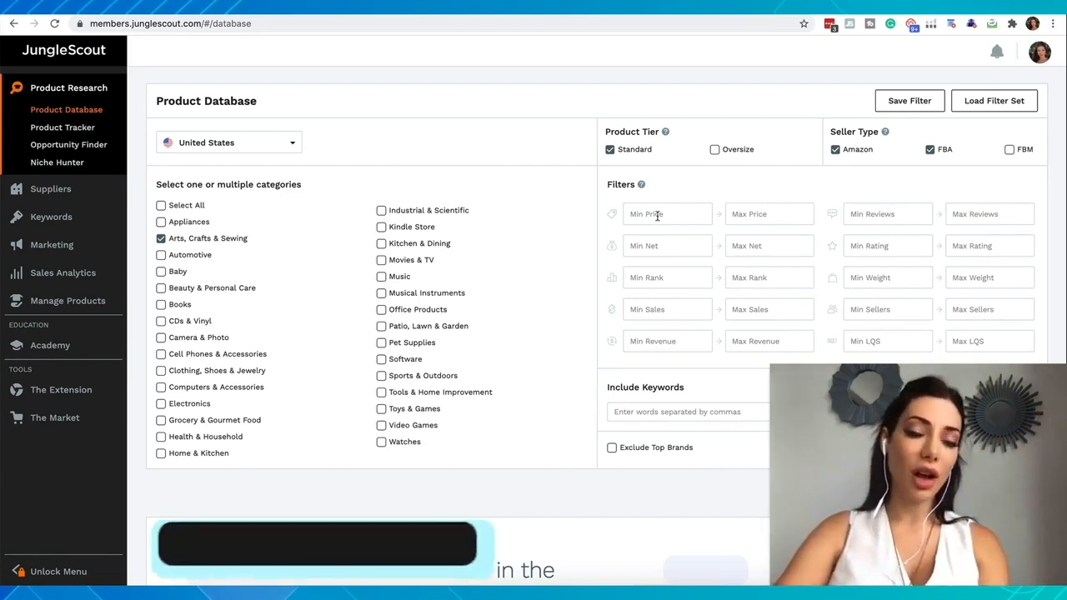
Set the price filter to a minimum of 15 and a maximum of 70
left_click(658, 215)
type("15")
left_click(758, 220)
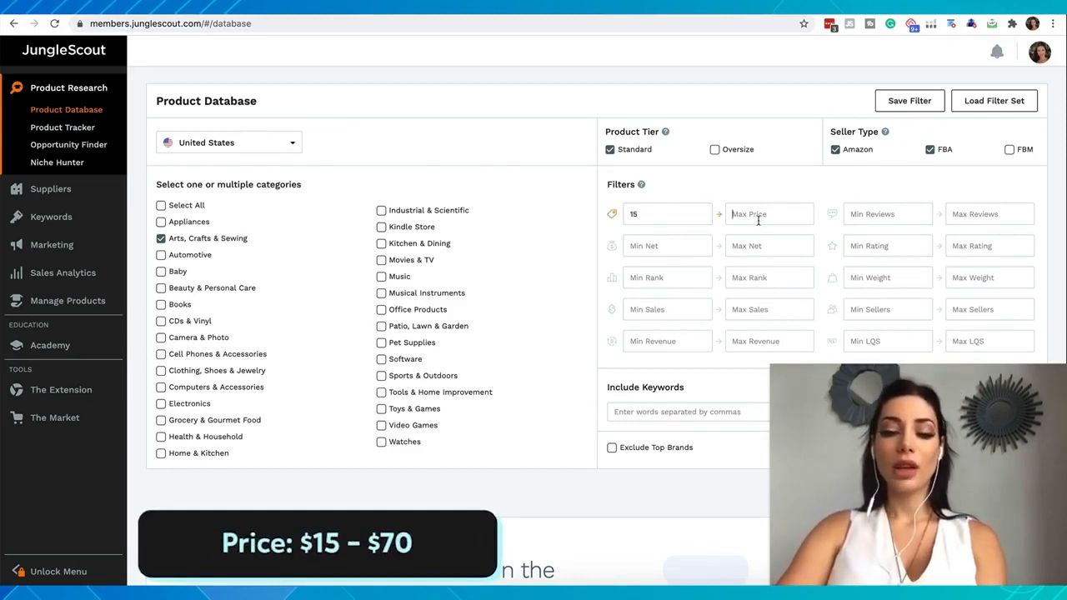
type("70")
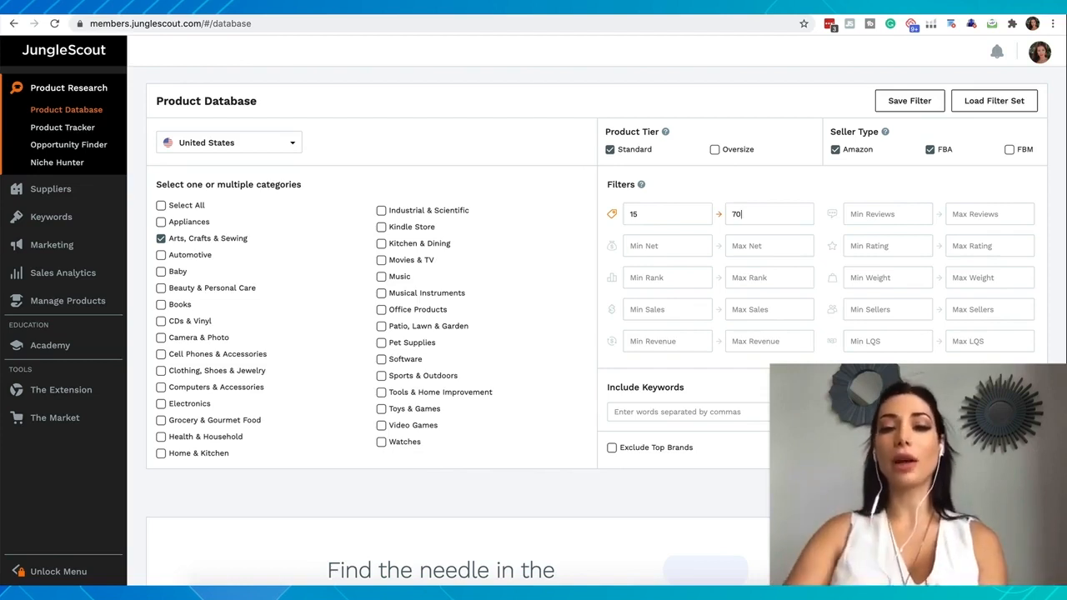
Limit the reviews filter to a maximum of 500 and set the minimum sales to 300
left_click(888, 215)
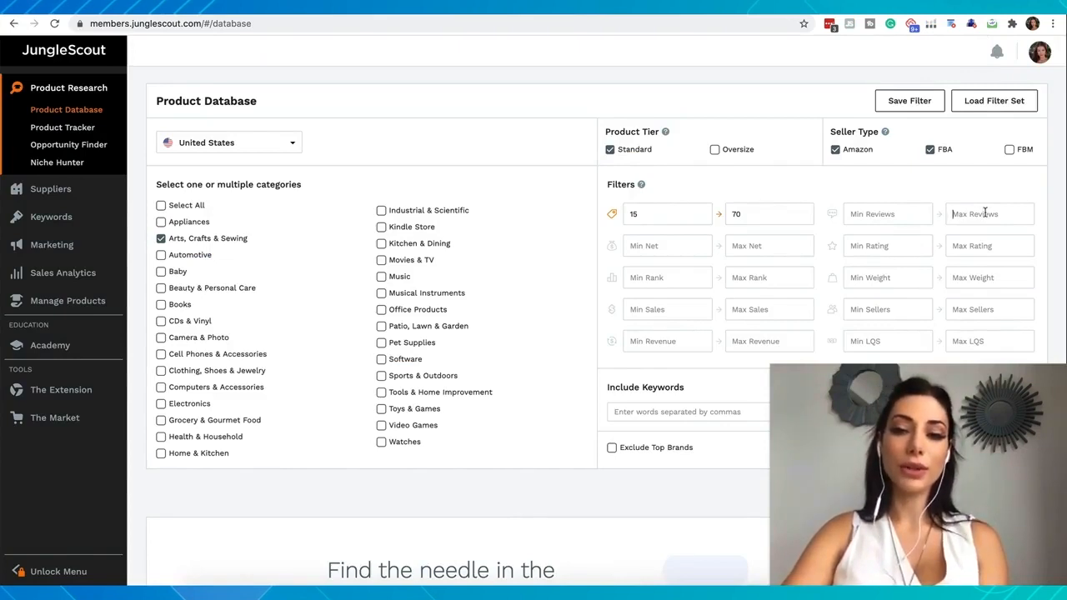
type("50")
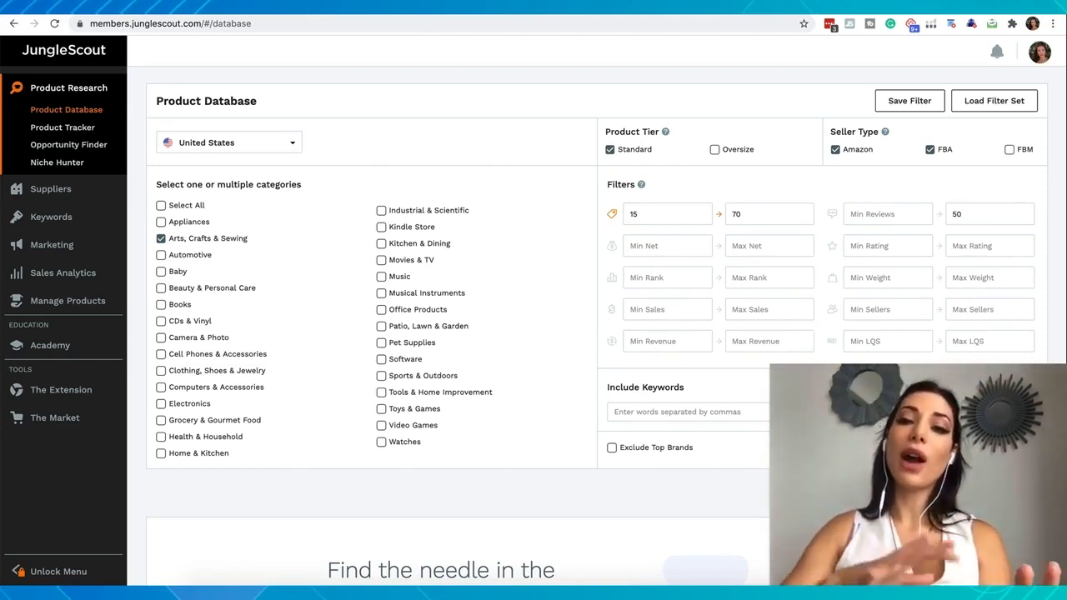
type("0")
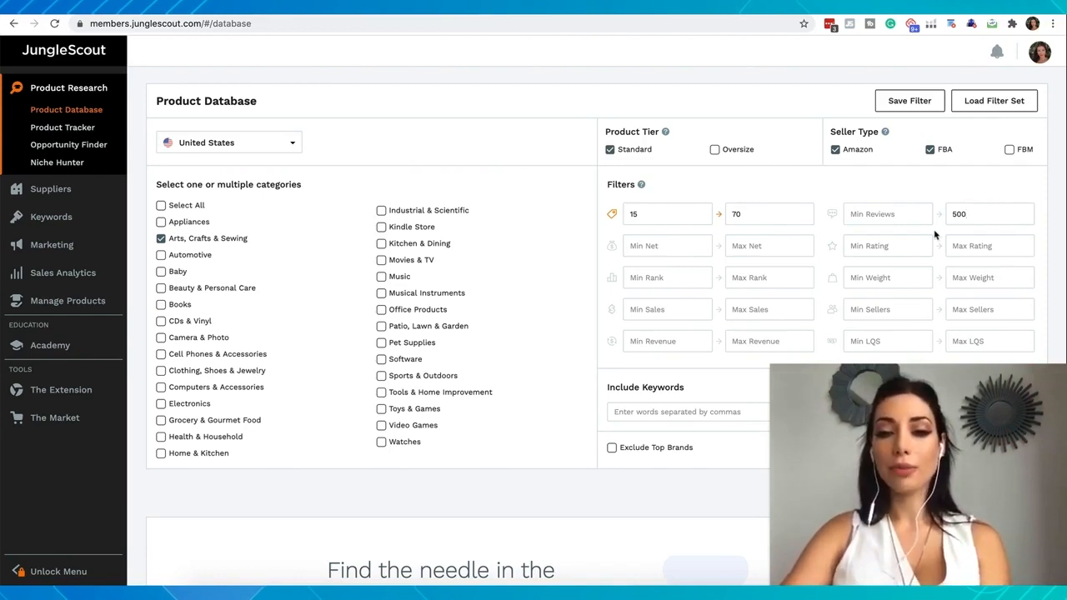
left_click(681, 308)
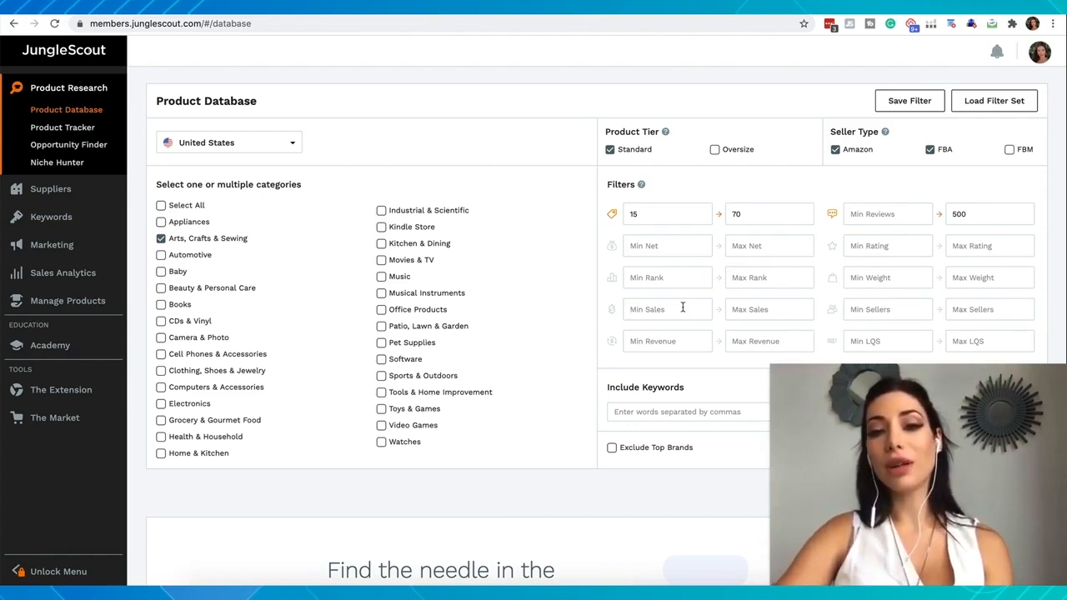
type("300")
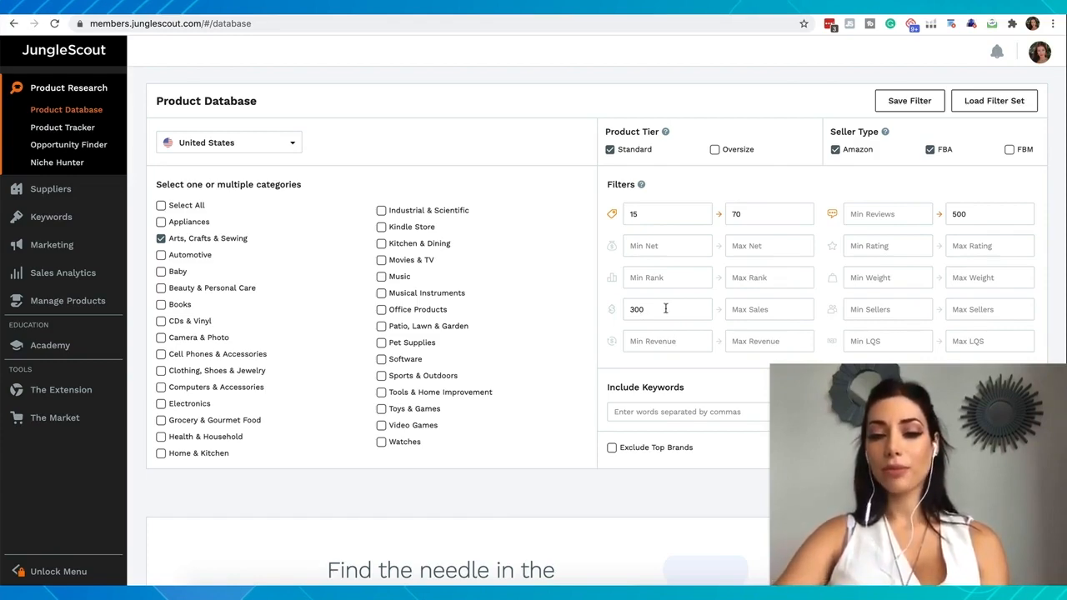
Try a maximum weight filter of 2.5 and clear it again
scroll(665, 309, "down", 1)
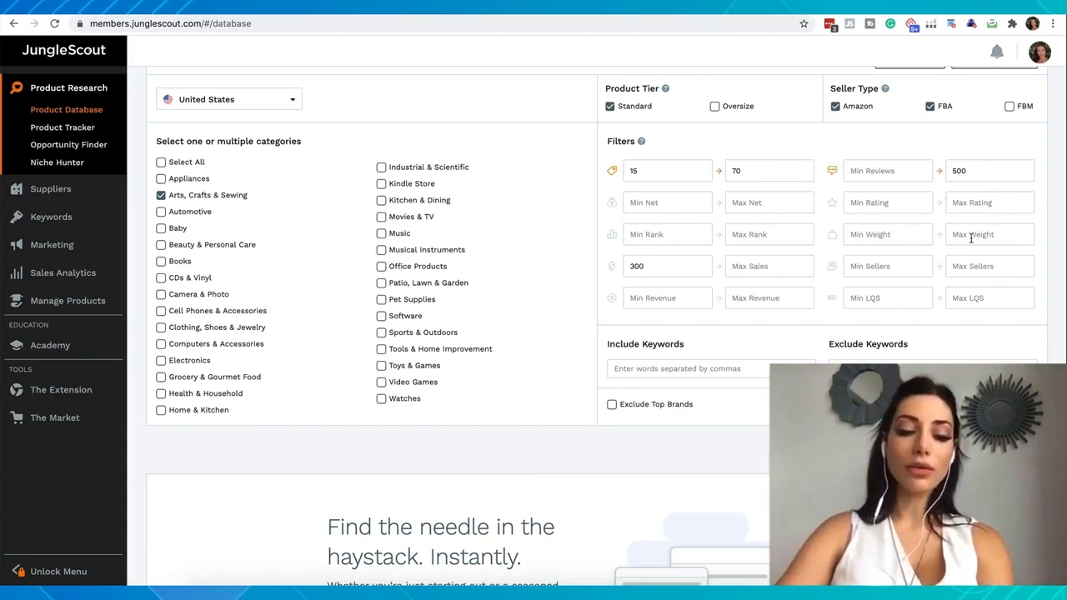
type("2.5")
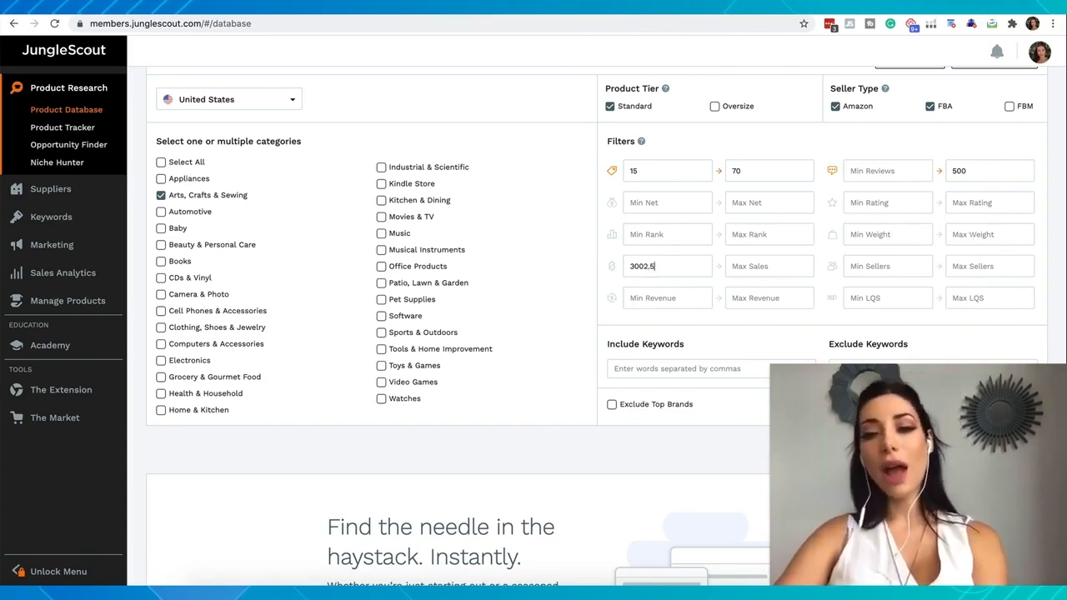
key("BackSpace")
key("BackSpace")
key("BackSpace")
left_click(989, 234)
type("2.5")
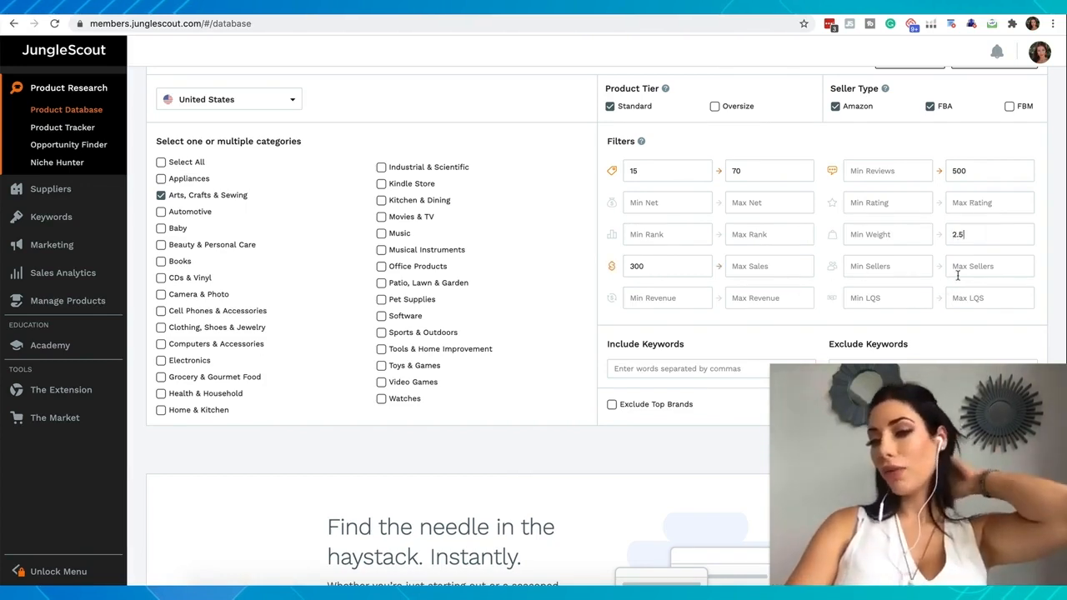
key("BackSpace")
key("BackSpace")
key("BackSpace")
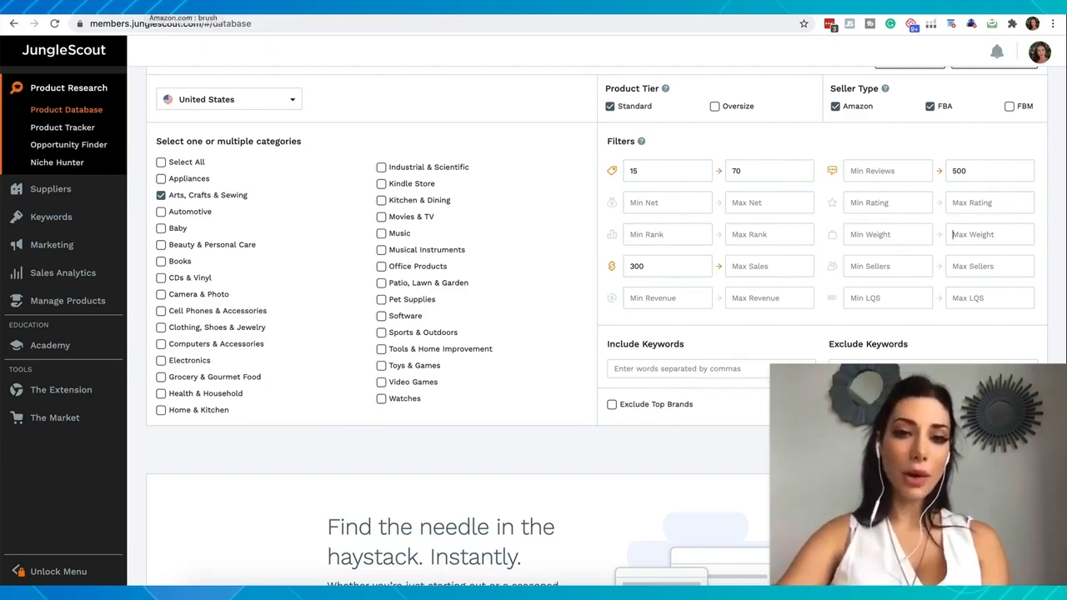
Switch to the Amazon search results for "brush" and examine the listings' ratings, review counts and sales data
left_click(183, 7)
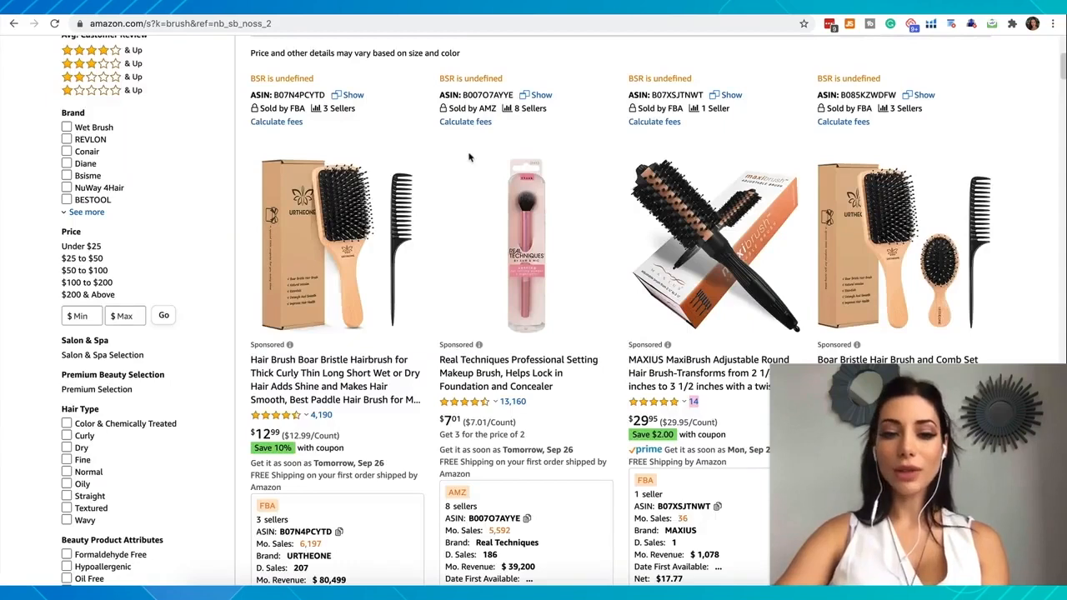
mouse_move(480, 408)
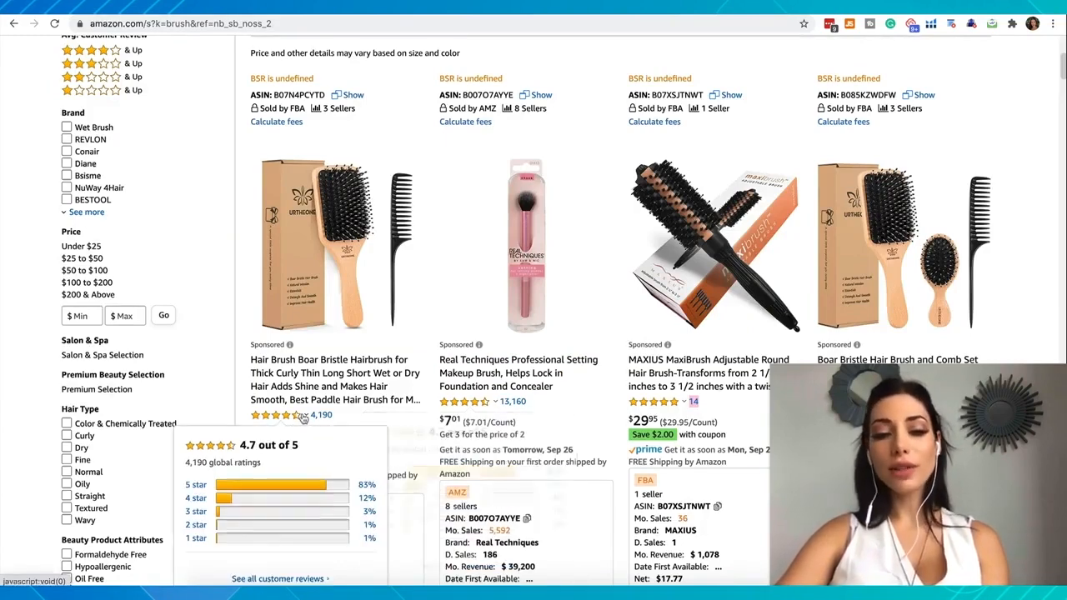
scroll(609, 377, "down", 1)
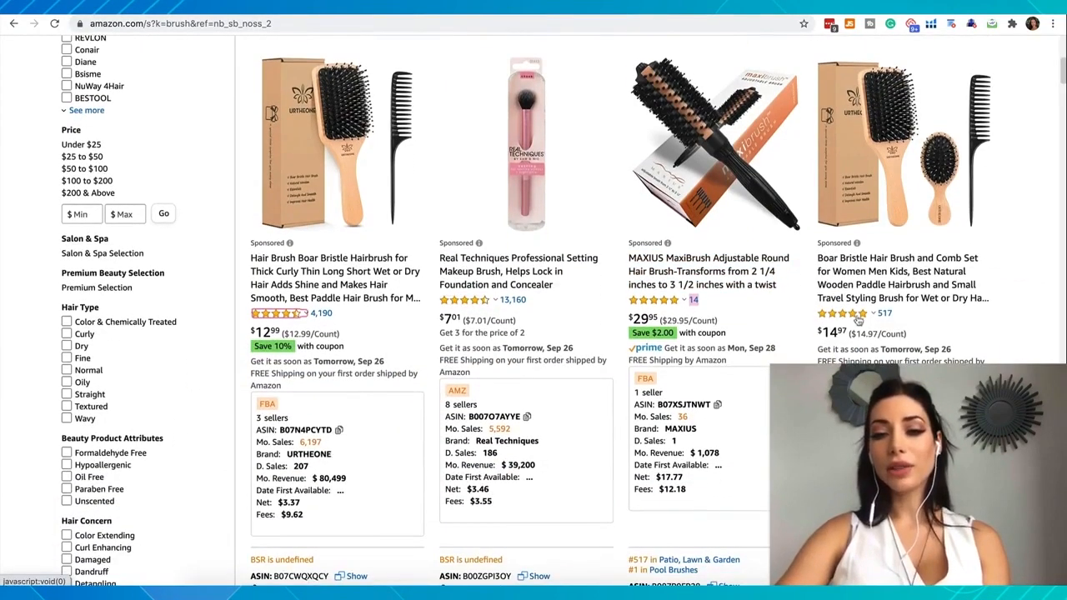
mouse_move(856, 317)
scroll(659, 313, "down", 5)
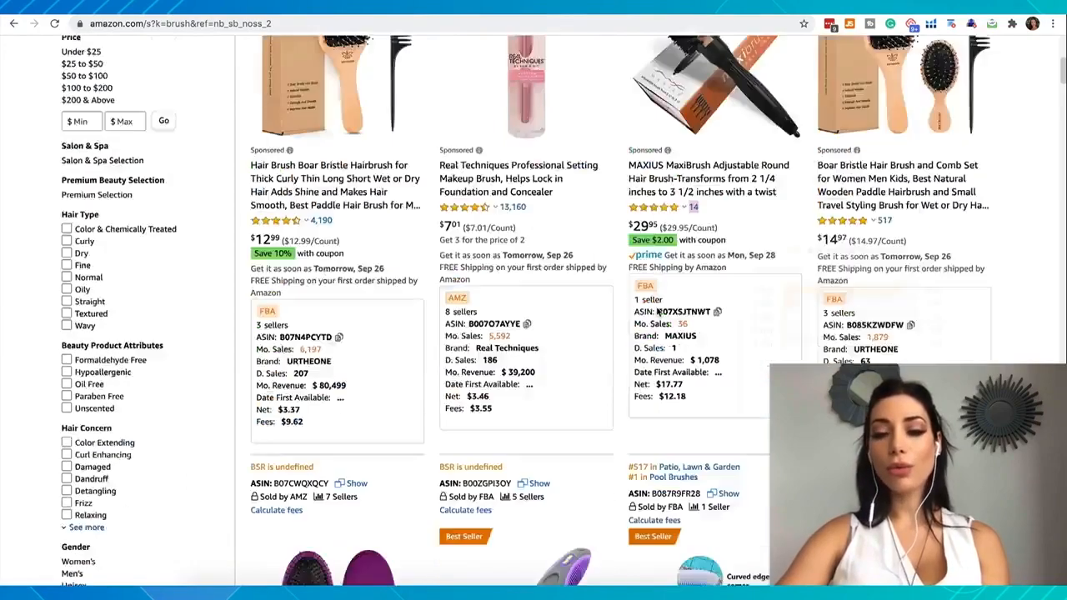
scroll(655, 312, "down", 1)
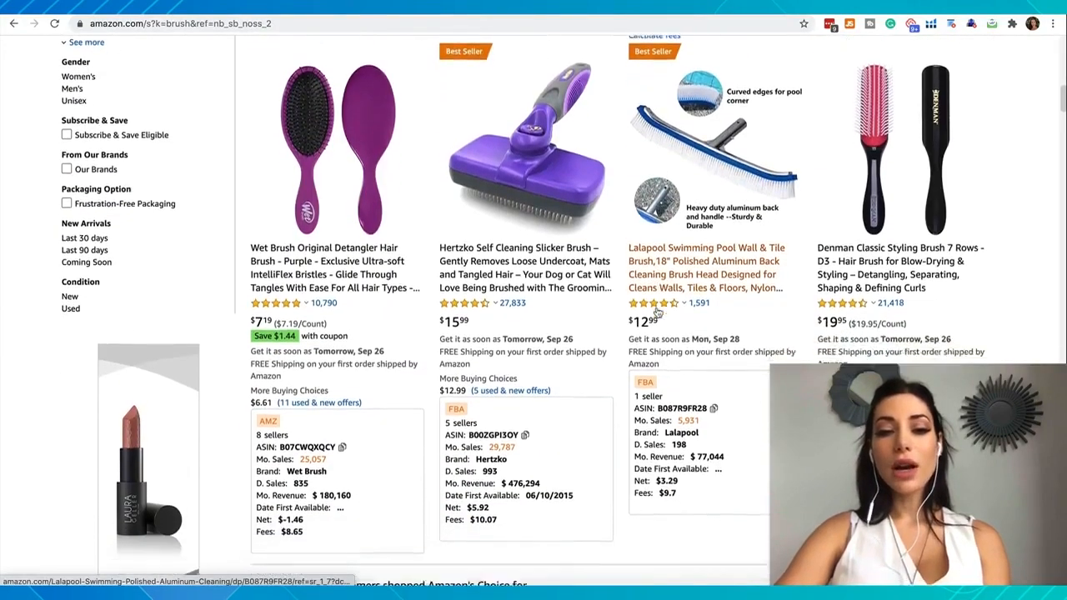
scroll(655, 309, "down", 3)
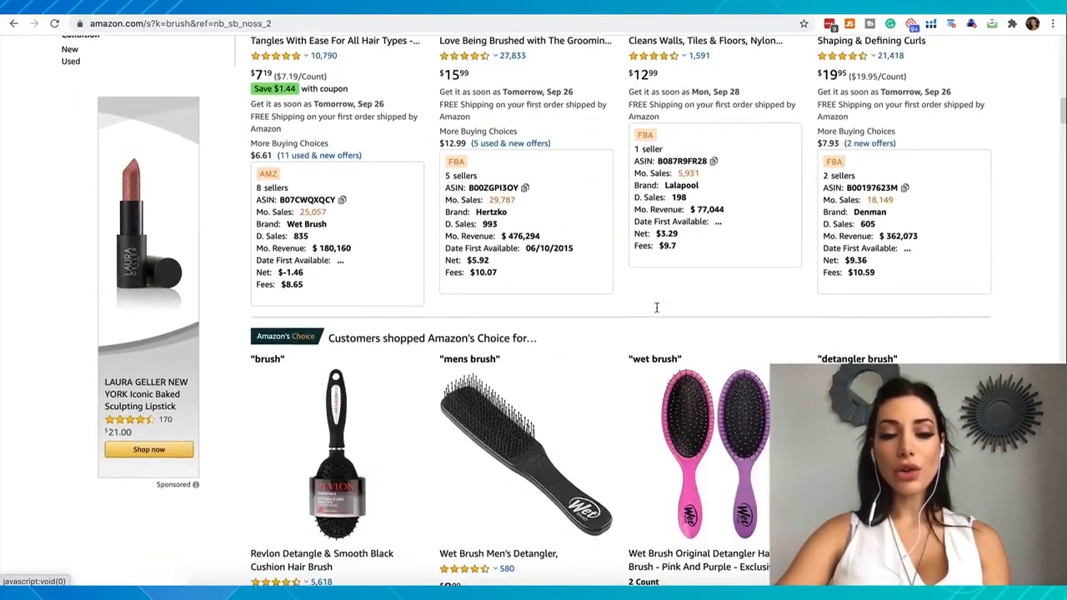
scroll(658, 306, "down", 2)
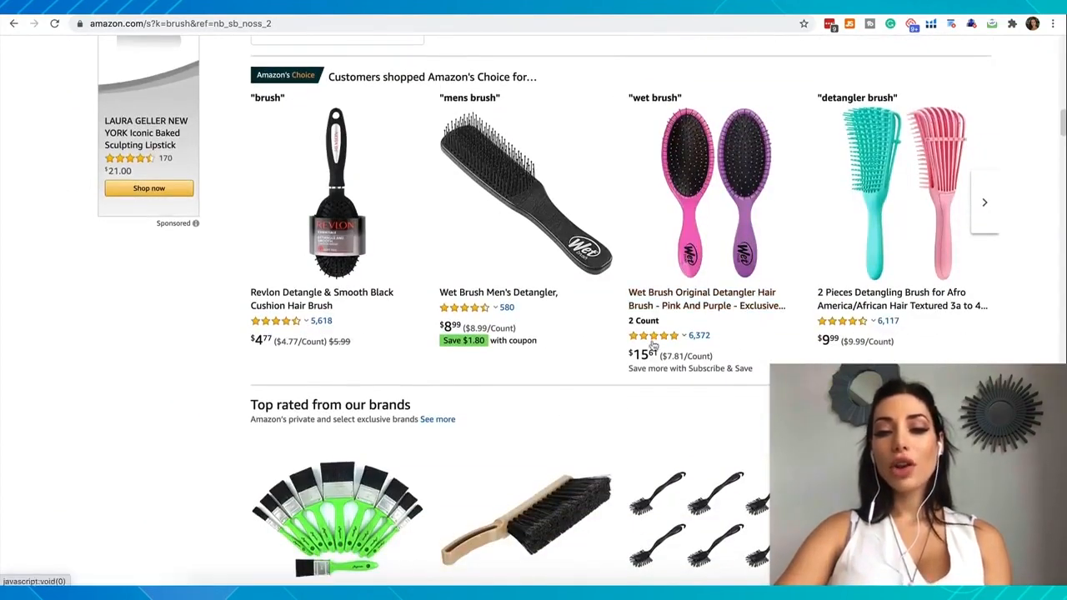
mouse_move(653, 341)
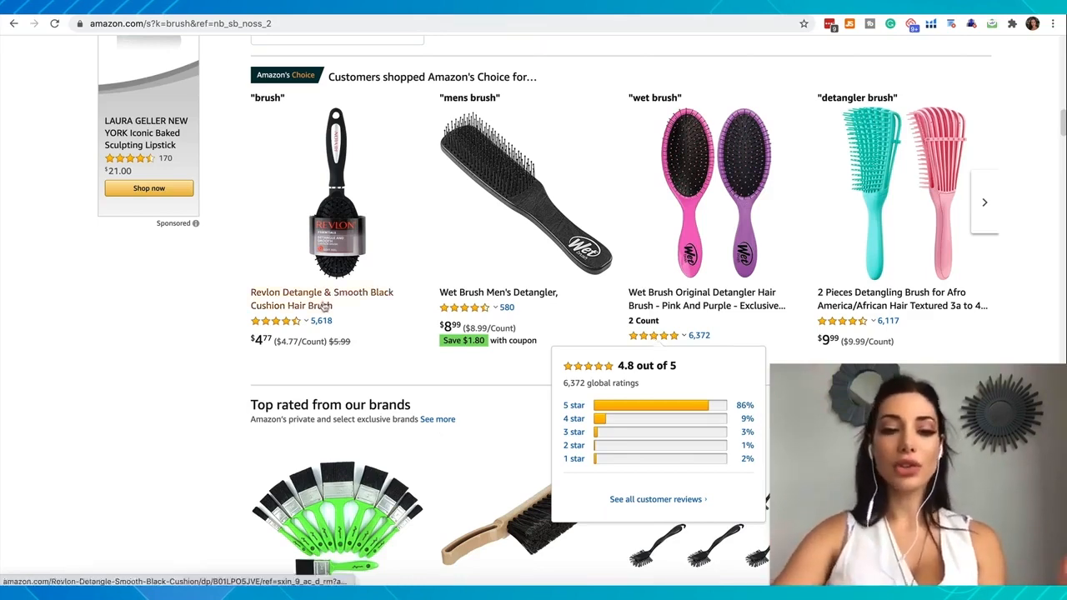
Examine the ratings and review counts of the "brush" search results and of the Genround plastic bottle cutter listing
mouse_move(295, 325)
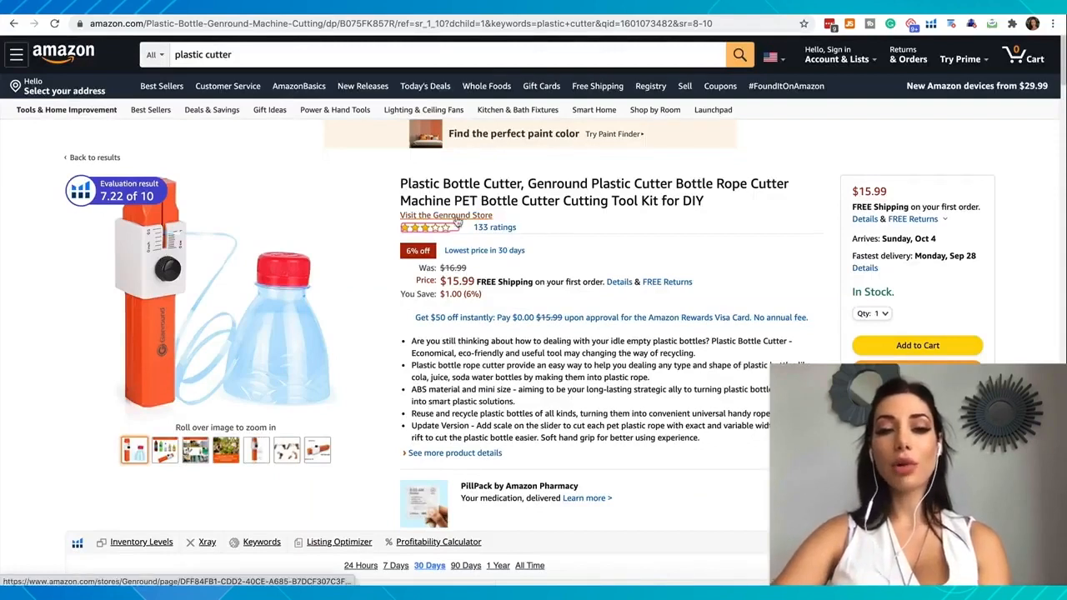
mouse_move(421, 238)
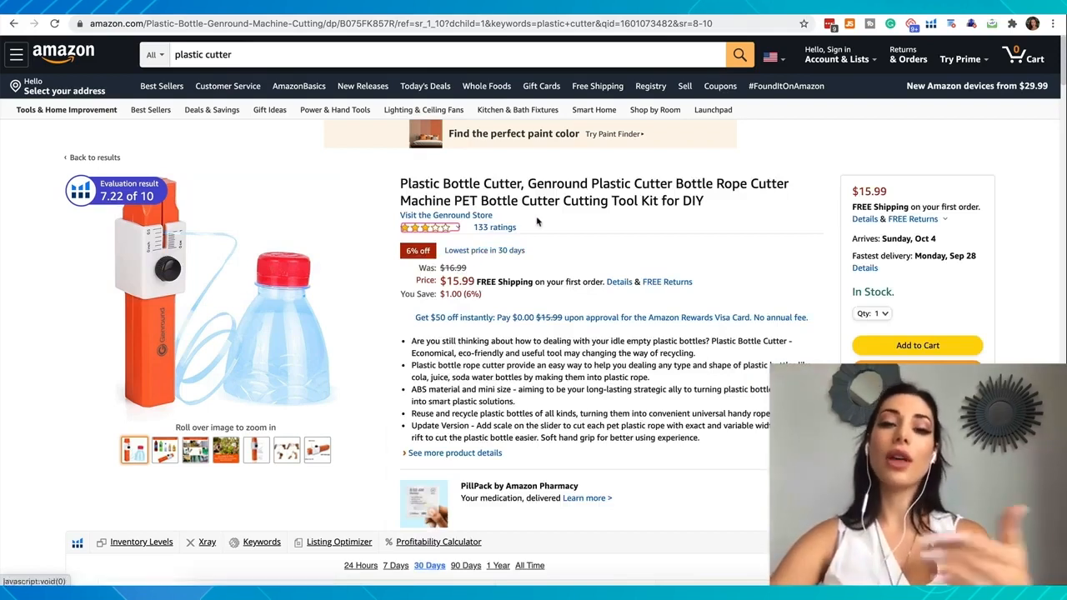
mouse_move(438, 228)
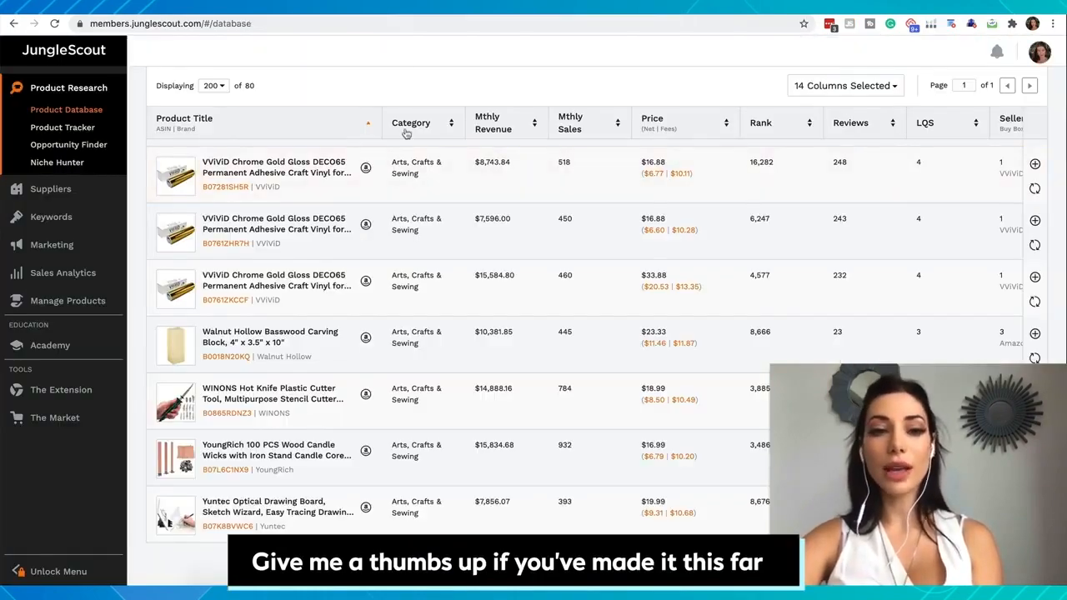
Return to Jungle Scout's Product Database and review its filters, highlighting the maximum rating value
scroll(407, 125, "up", 20)
scroll(407, 133, "down", 1)
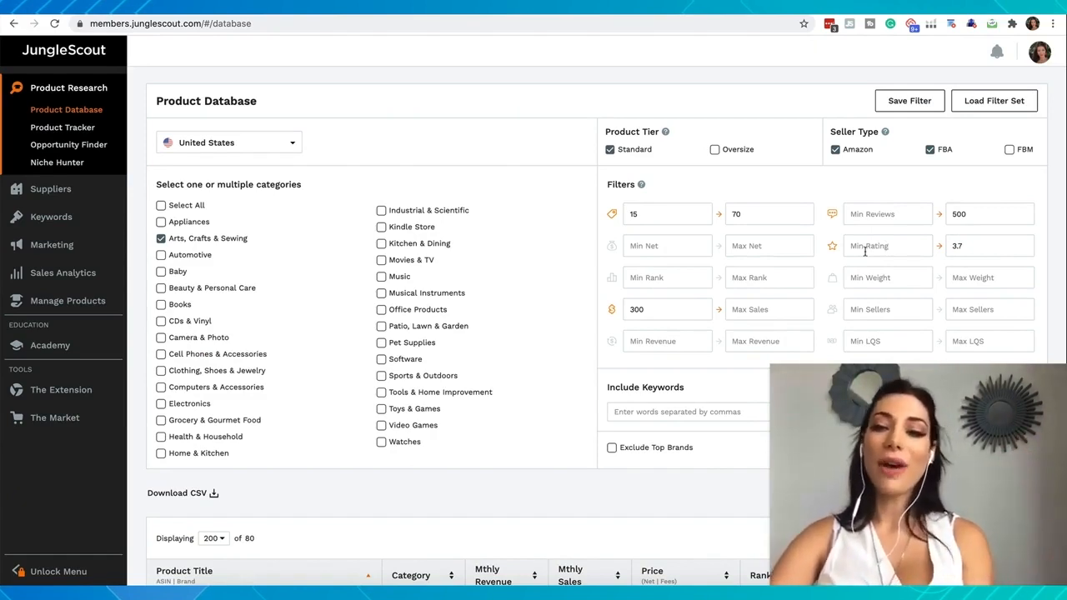
left_click_drag(965, 246, 925, 245)
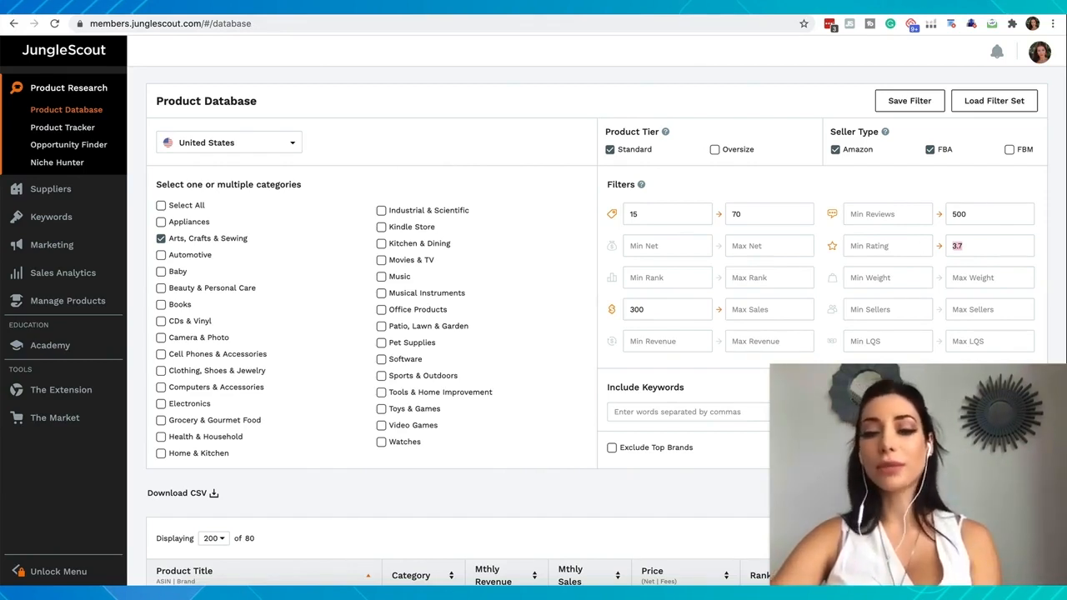
Try the Exclude Top Brands filter and turn it off again
scroll(769, 178, "down", 1)
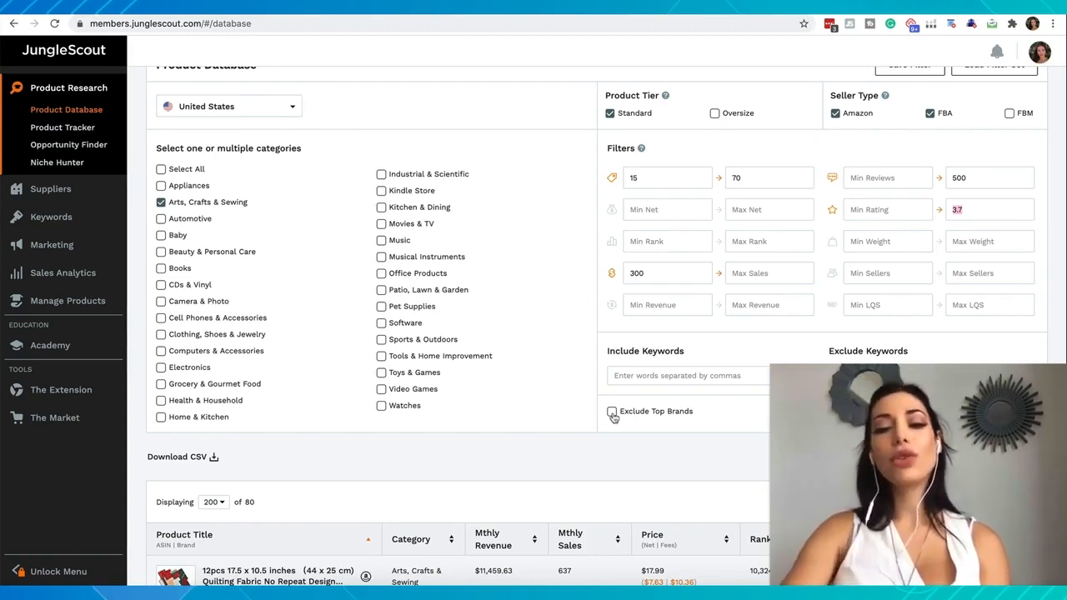
left_click(612, 412)
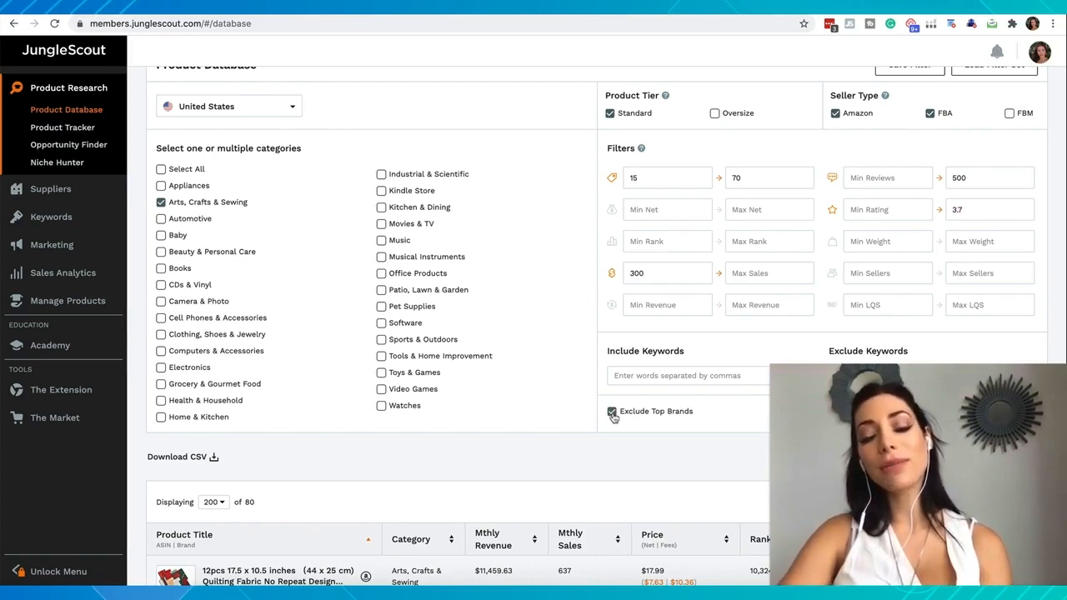
left_click(612, 412)
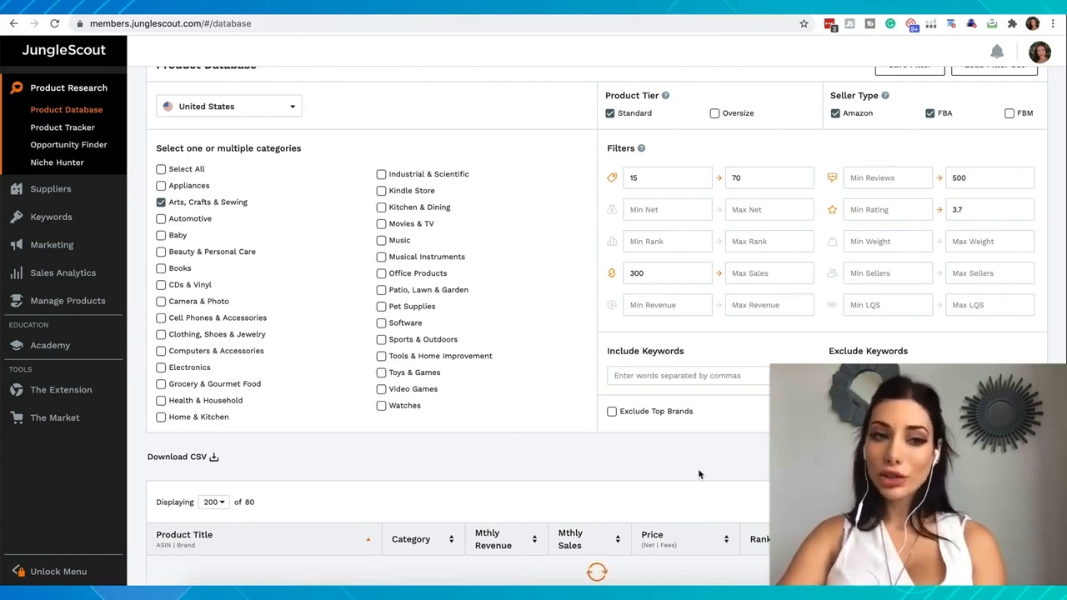
Examine the filtered Arts, Crafts & Sewing products and compare them with the active category, price, review, rating and sales filters
scroll(426, 319, "down", 5)
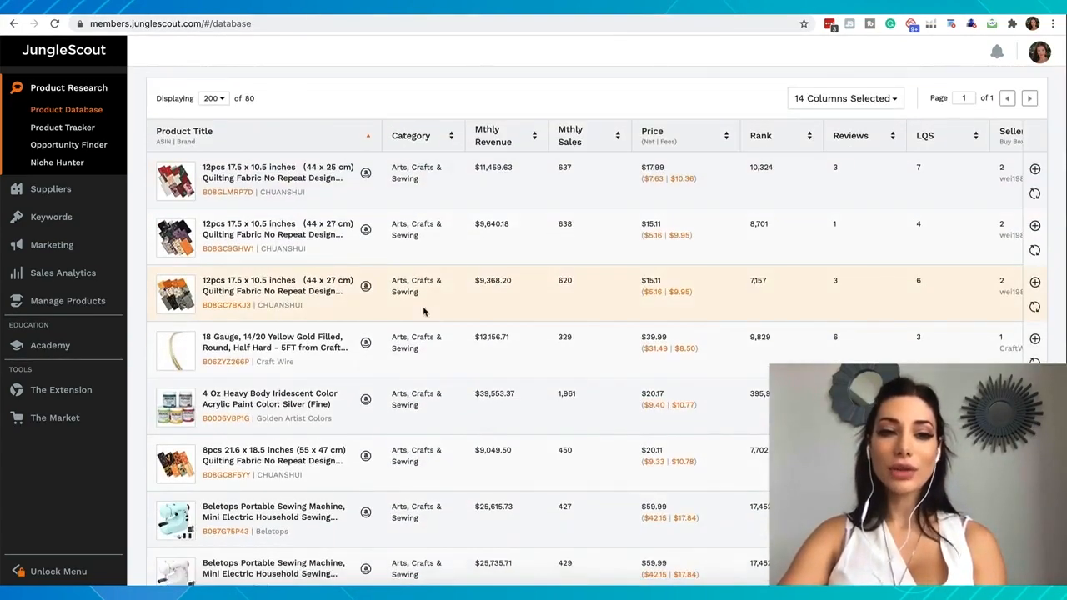
scroll(237, 101, "up", 1)
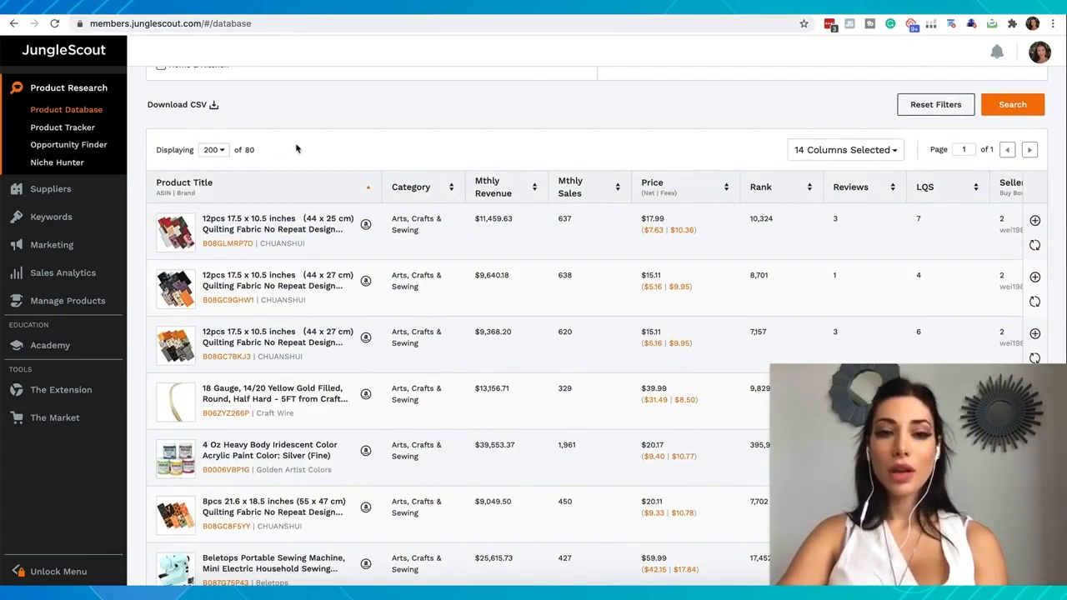
scroll(362, 159, "up", 5)
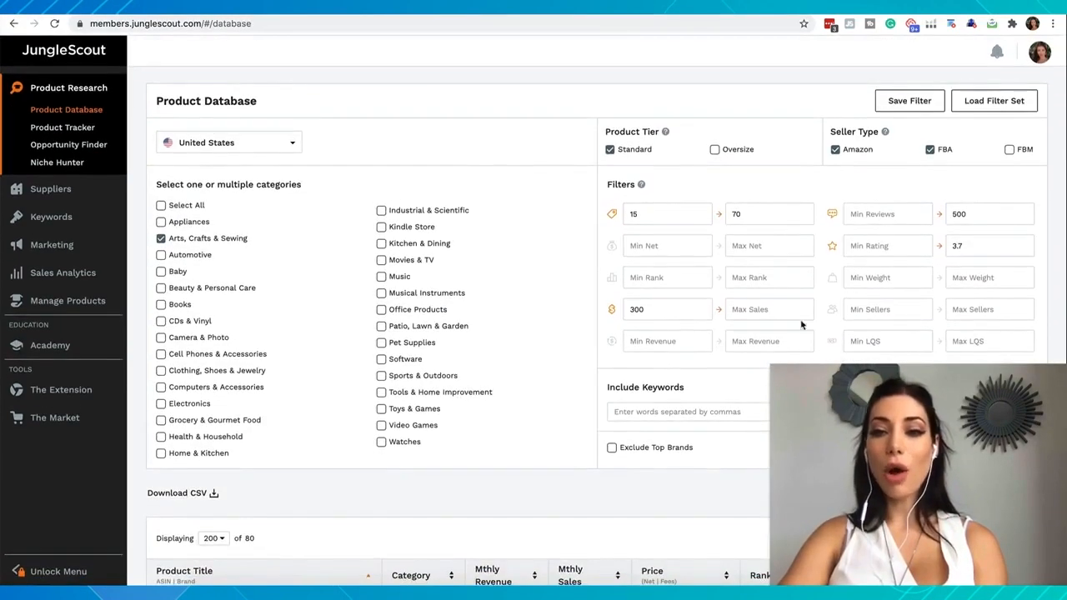
scroll(824, 287, "down", 1)
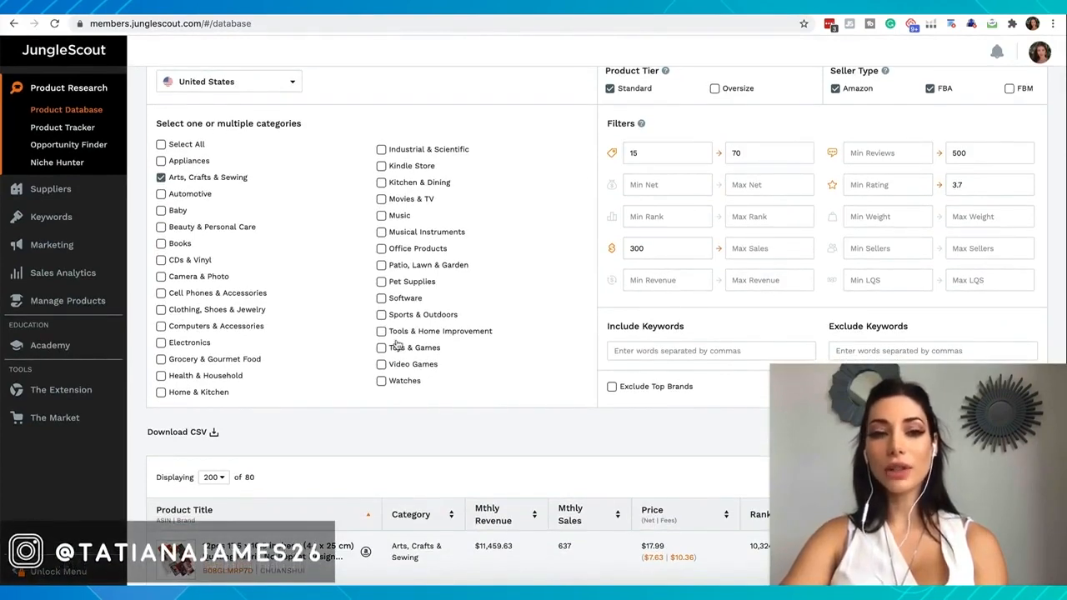
scroll(396, 344, "down", 4)
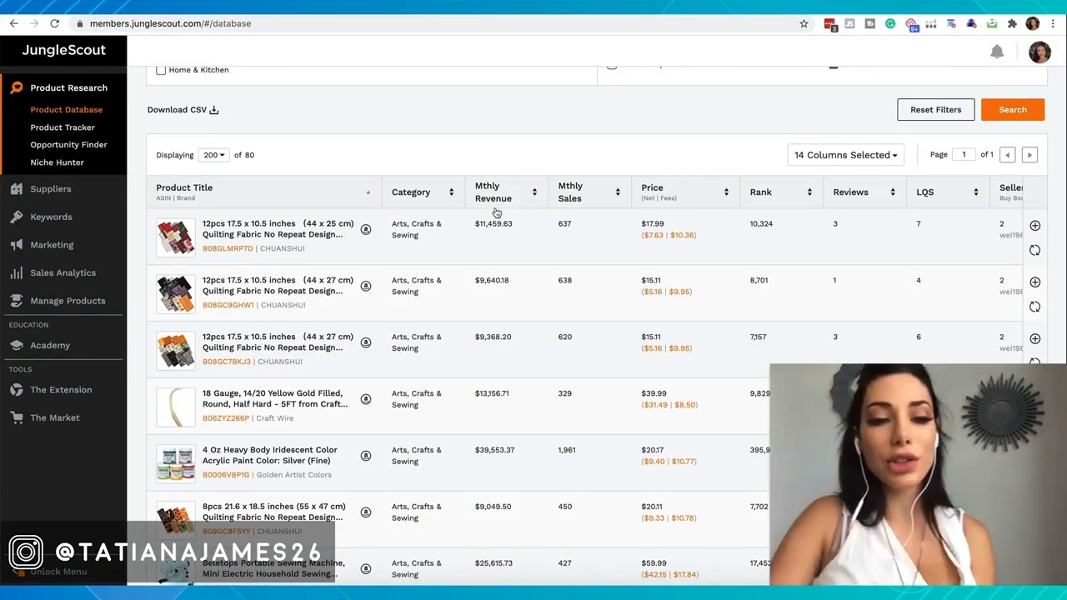
scroll(496, 213, "up", 5)
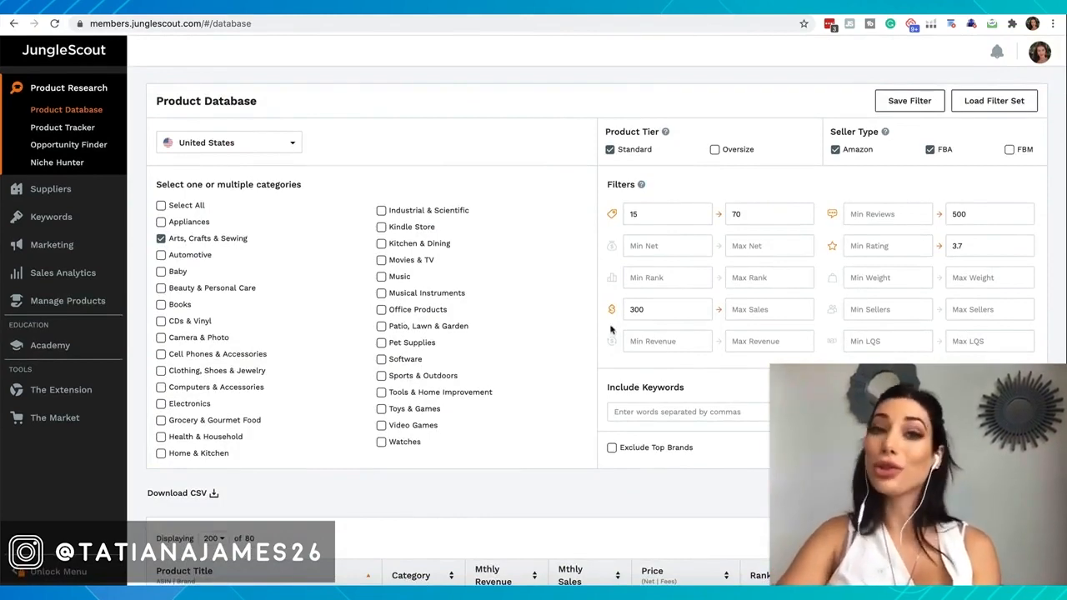
scroll(611, 331, "down", 5)
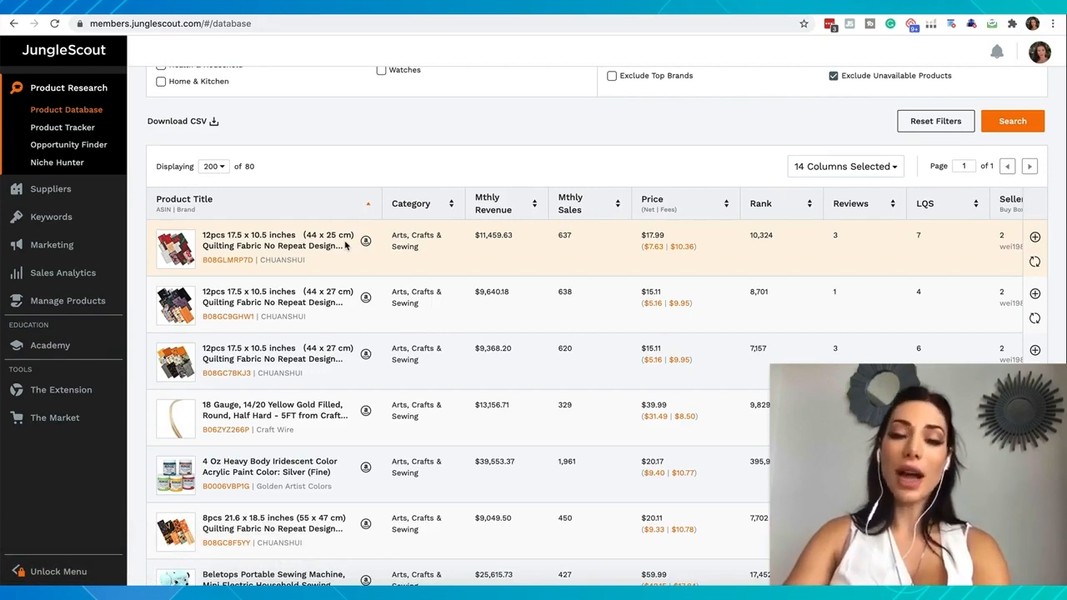
Add the 4 Oz Heavy Body Iridescent Color acrylic paint to the product tracker in a new group named "Arts"
scroll(192, 279, "down", 3)
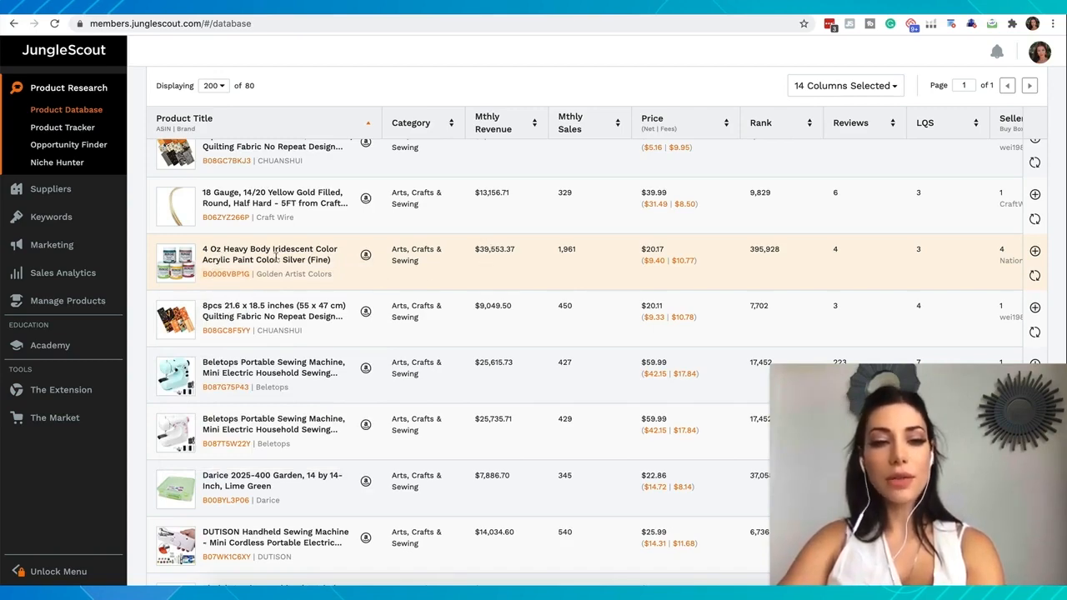
mouse_move(188, 273)
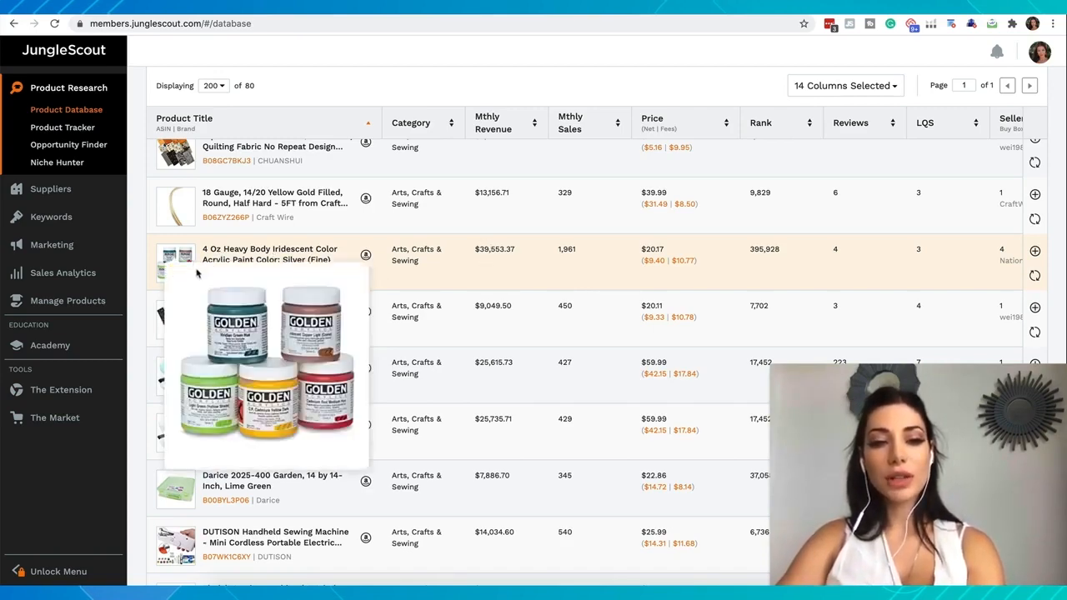
scroll(325, 221, "up", 1)
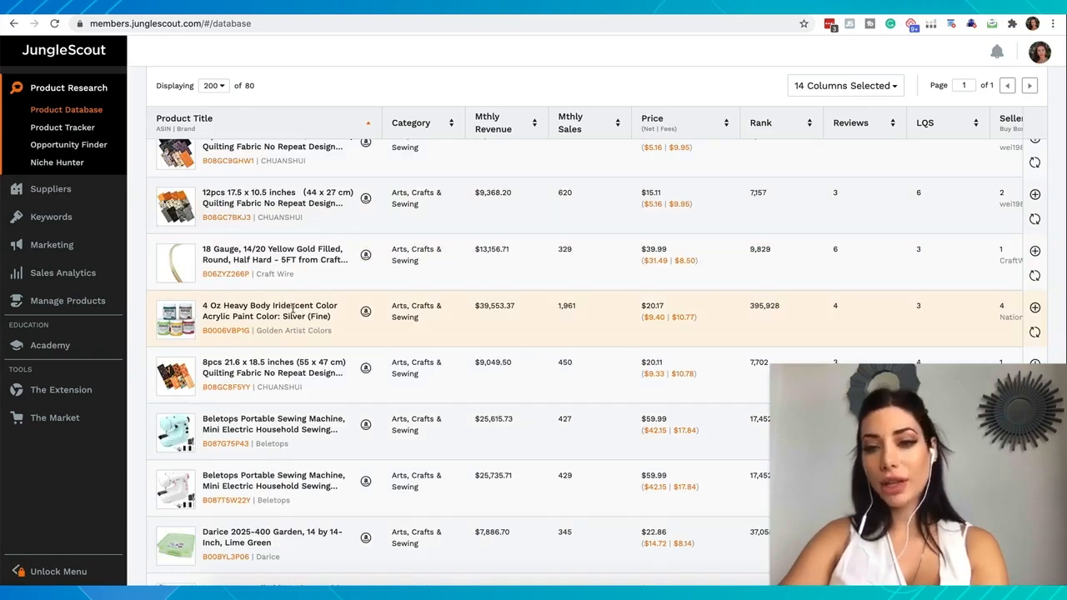
scroll(291, 308, "up", 1)
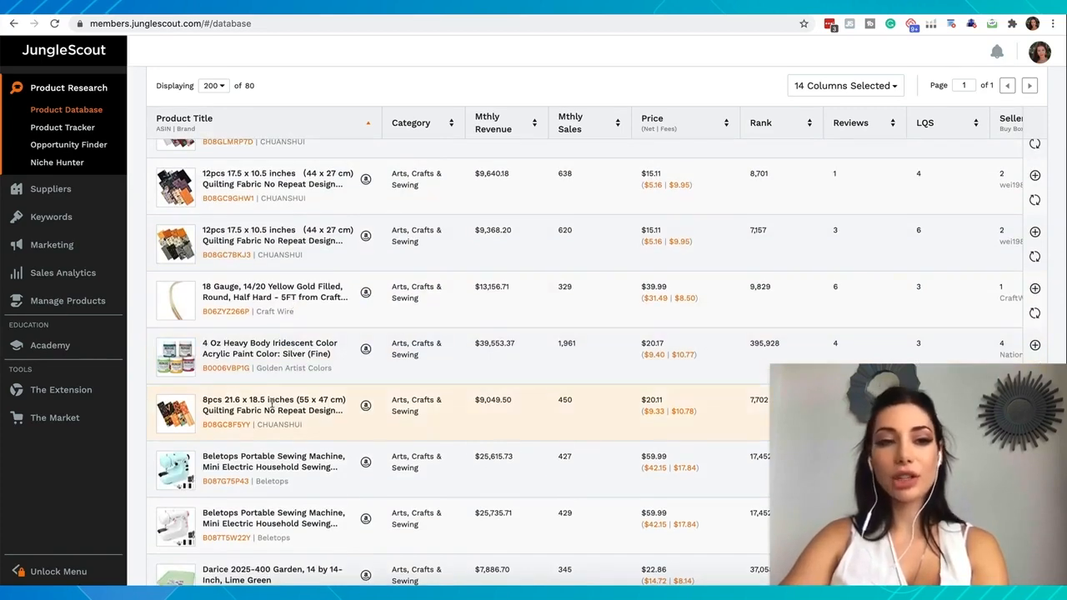
scroll(220, 417, "down", 1)
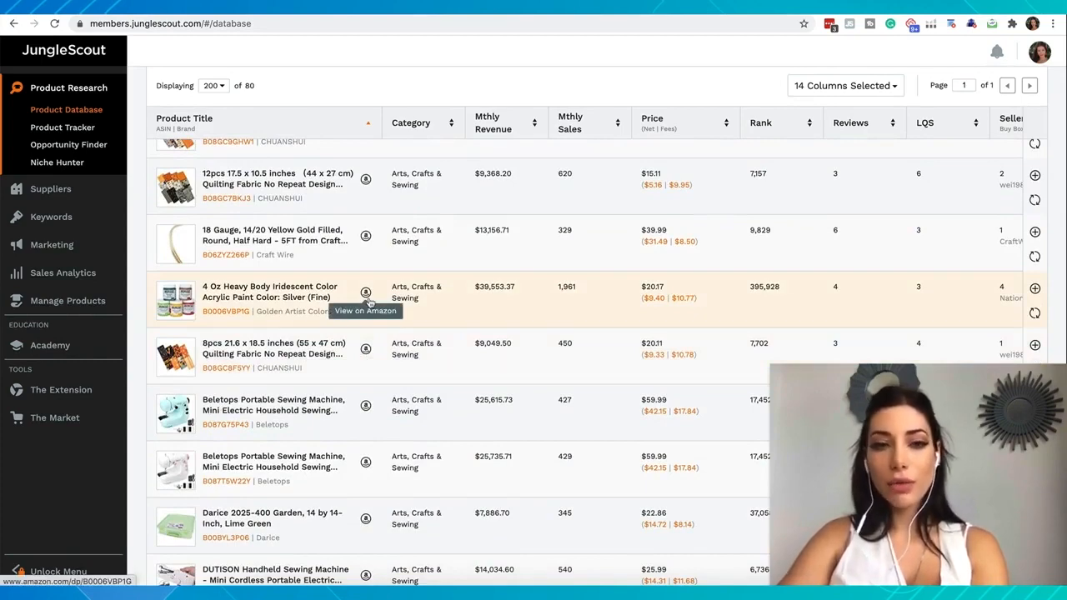
scroll(415, 298, "right", 5)
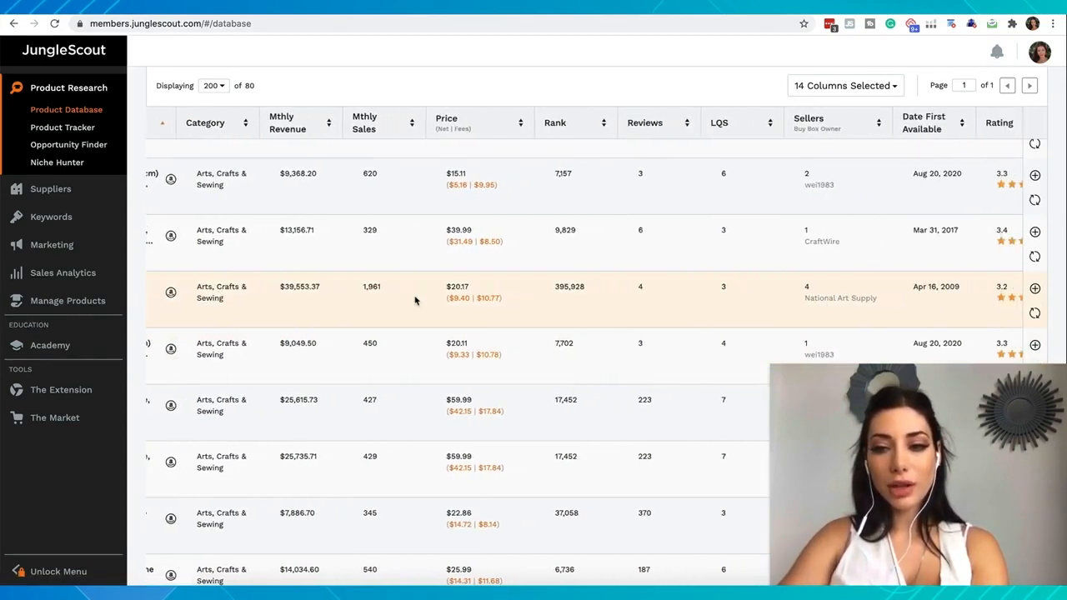
left_click(1035, 292)
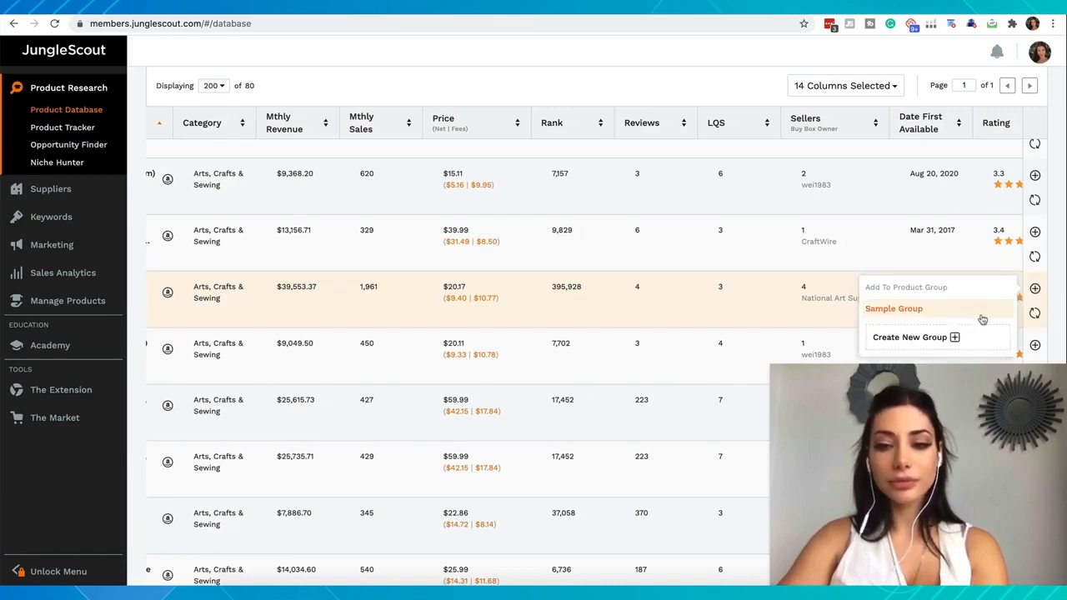
left_click(944, 339)
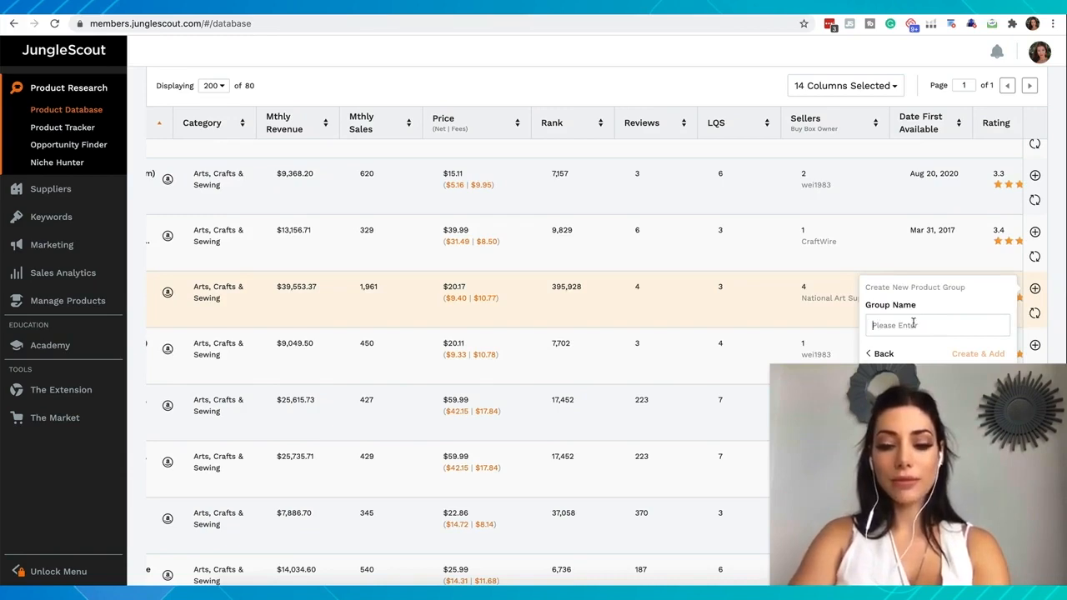
type("Arts")
left_click(974, 354)
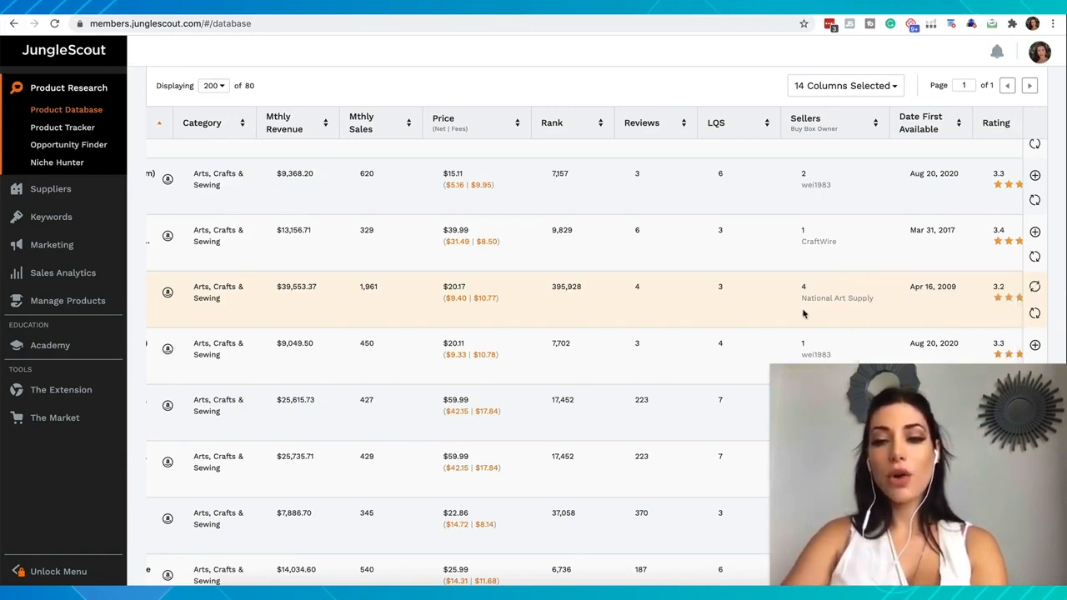
Check the fees and net amount of the blue Beletops Portable Sewing Machine in the FBA Profit Calculator
scroll(759, 312, "left", 1)
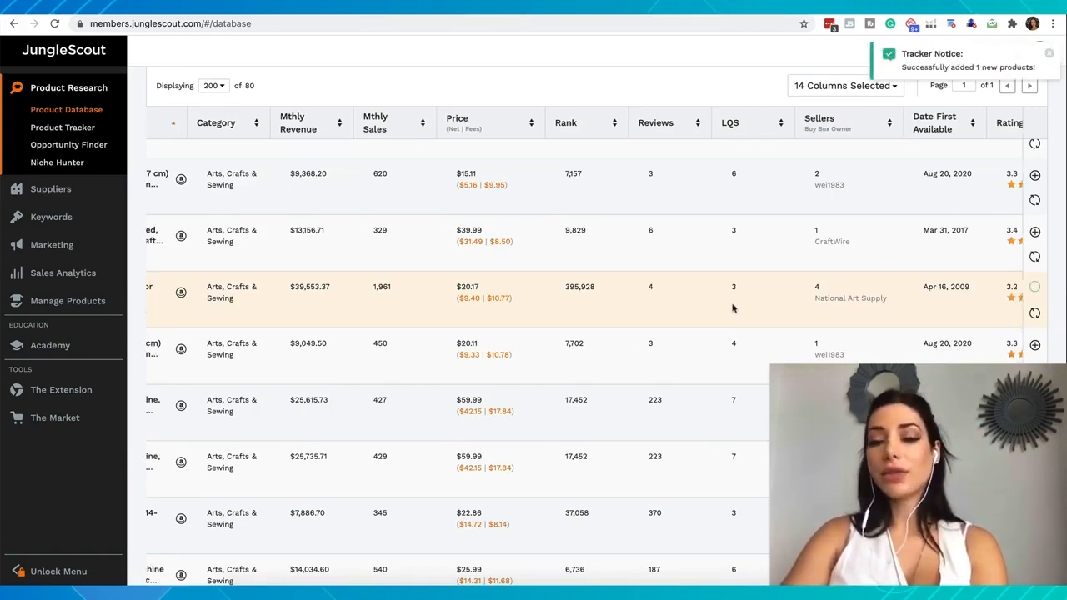
scroll(733, 308, "left", 5)
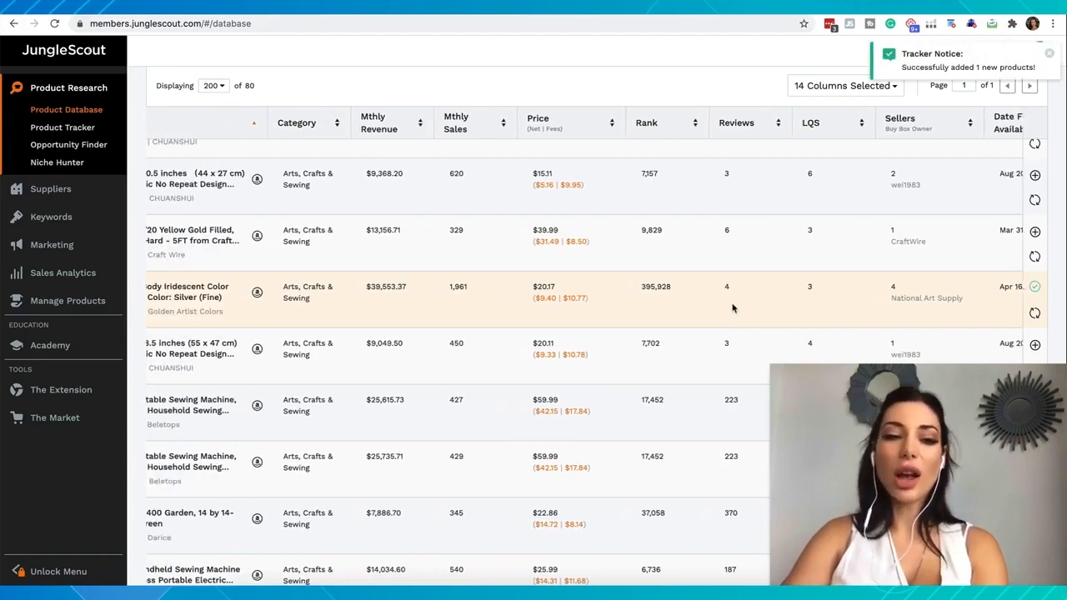
scroll(732, 307, "left", 1)
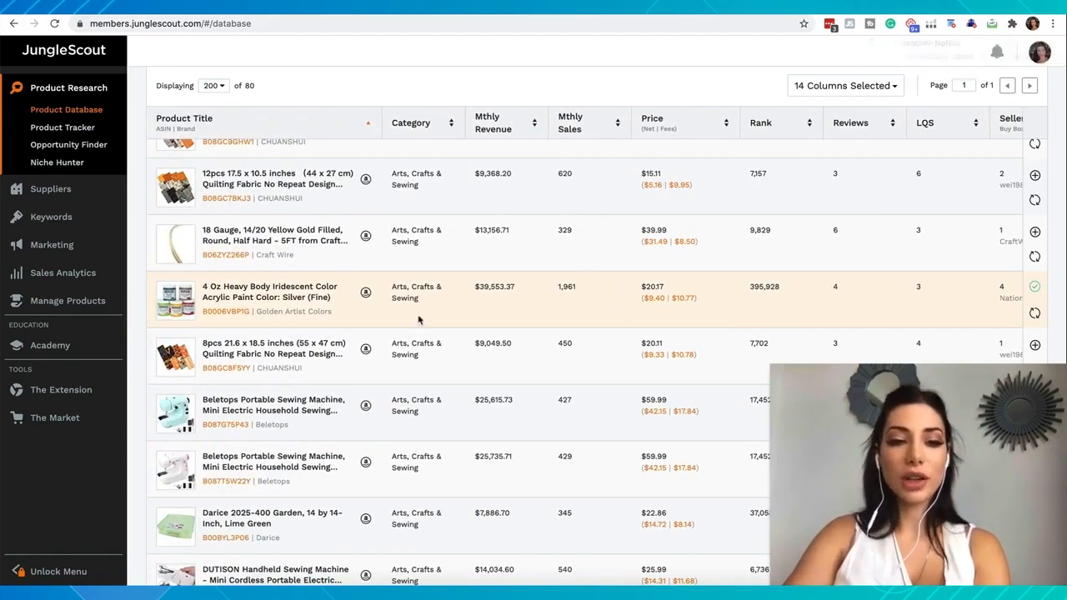
scroll(318, 298, "down", 1)
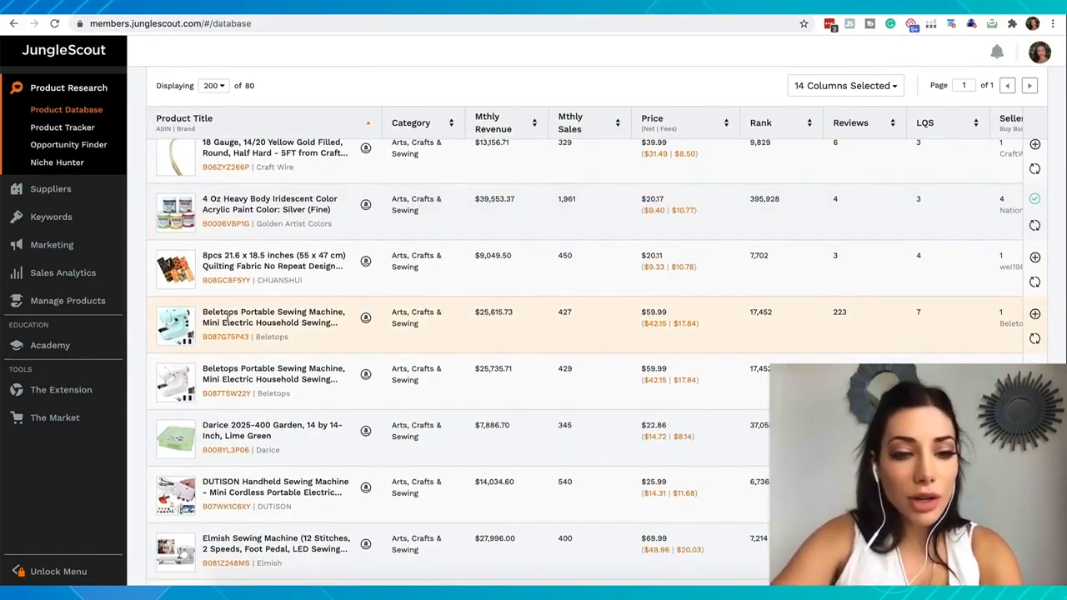
mouse_move(178, 336)
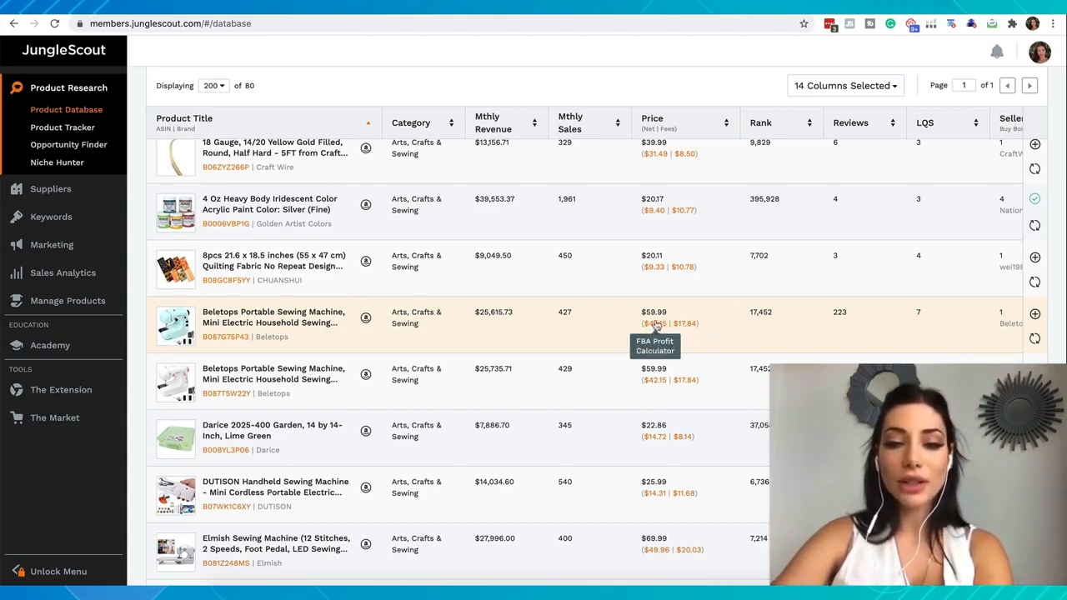
left_click(654, 330)
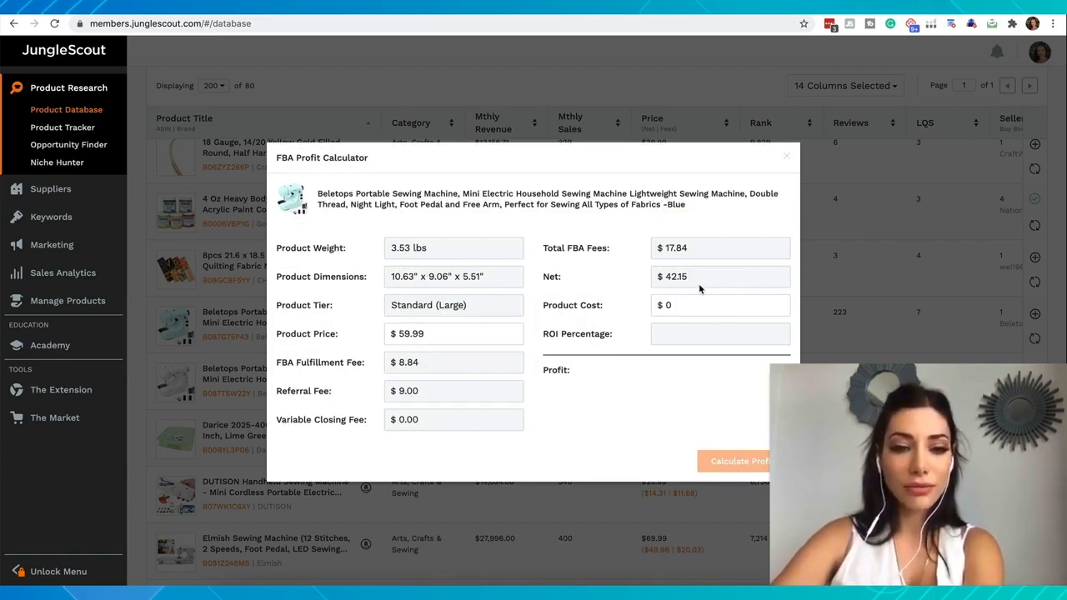
left_click(838, 342)
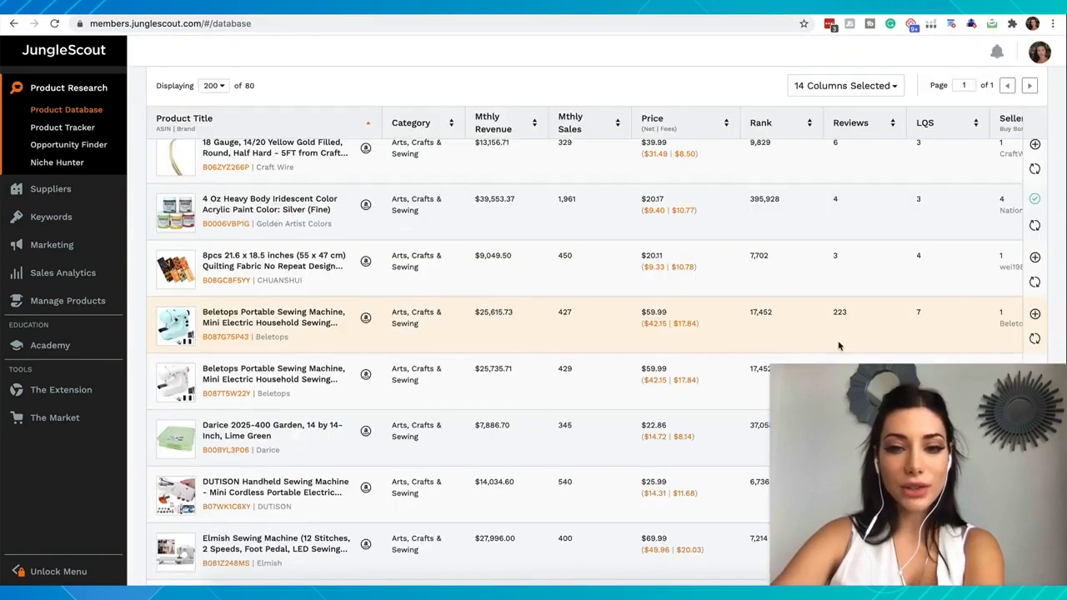
Add the blue Beletops Portable Sewing Machine to the Arts product group and look over the next products in the results
left_click(1035, 315)
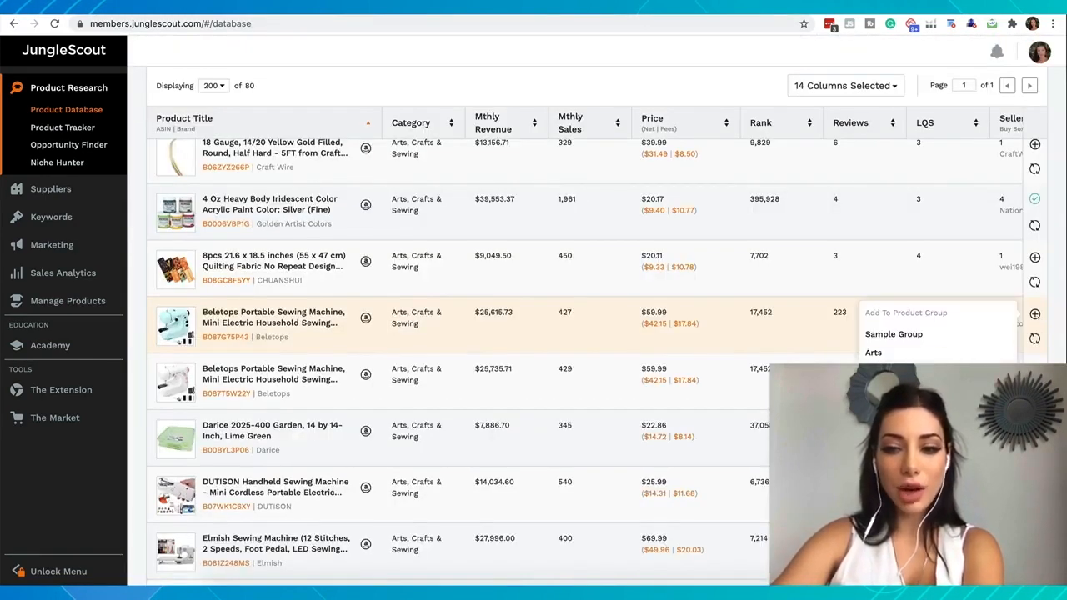
left_click(875, 353)
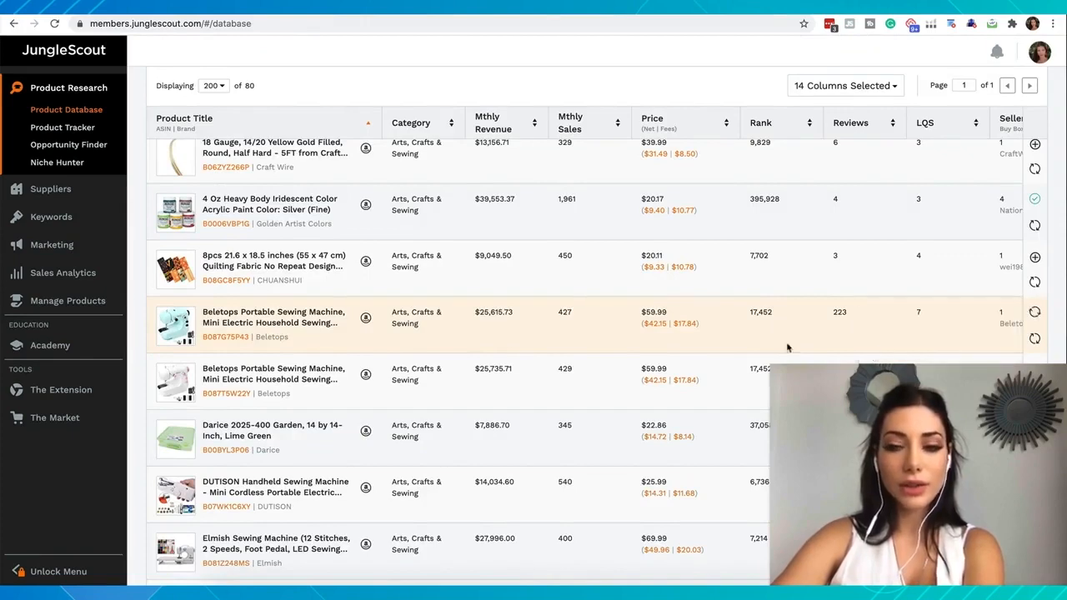
scroll(201, 379, "down", 1)
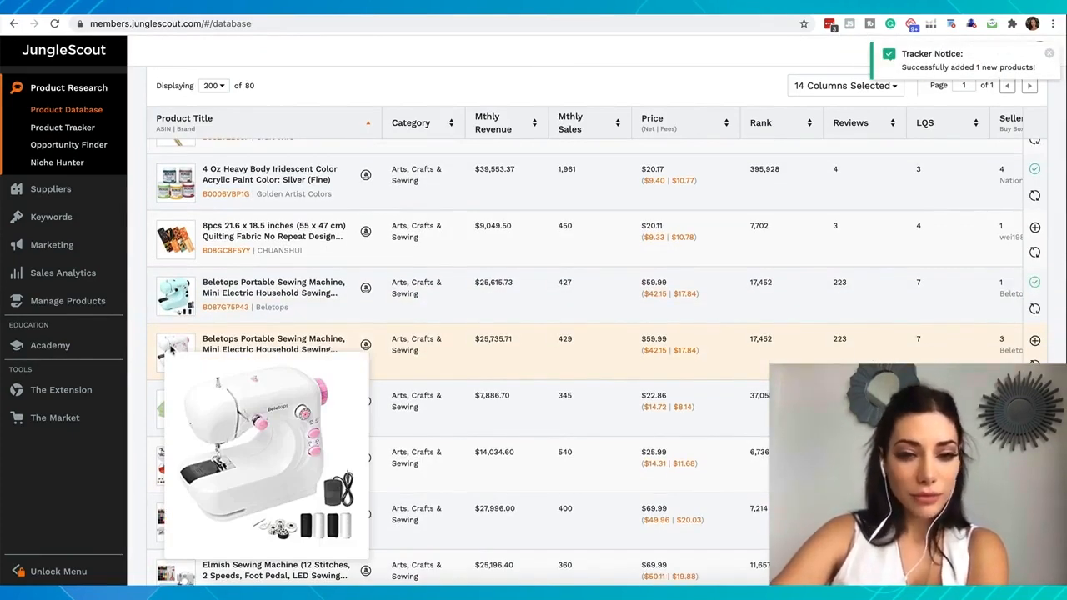
scroll(250, 318, "down", 4)
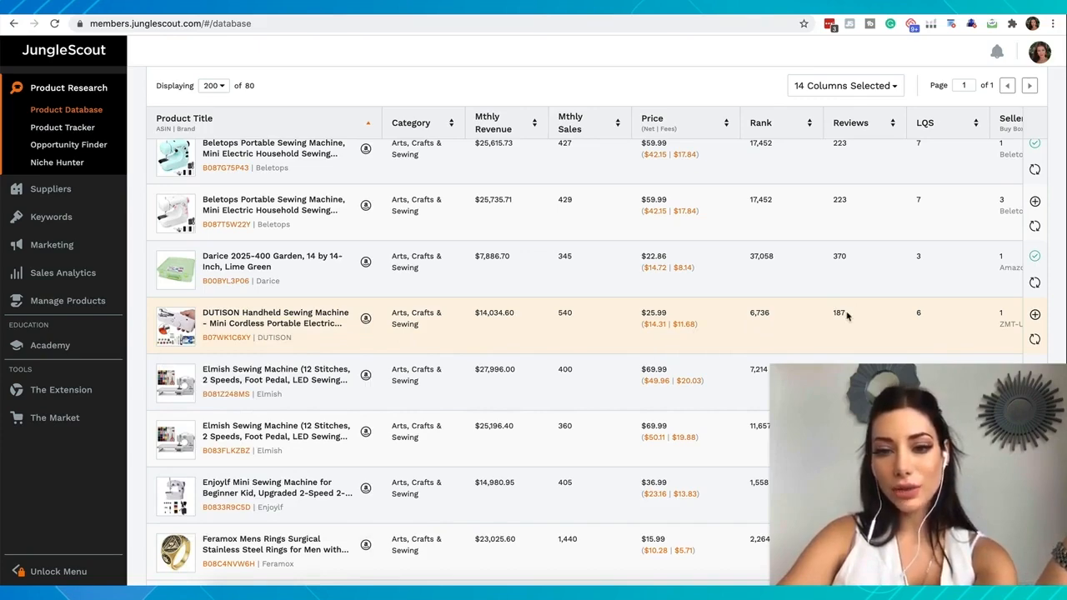
Check the DUTISON Handheld Sewing Machine in the FBA Profit Calculator and add the product to the Arts group
left_click(654, 325)
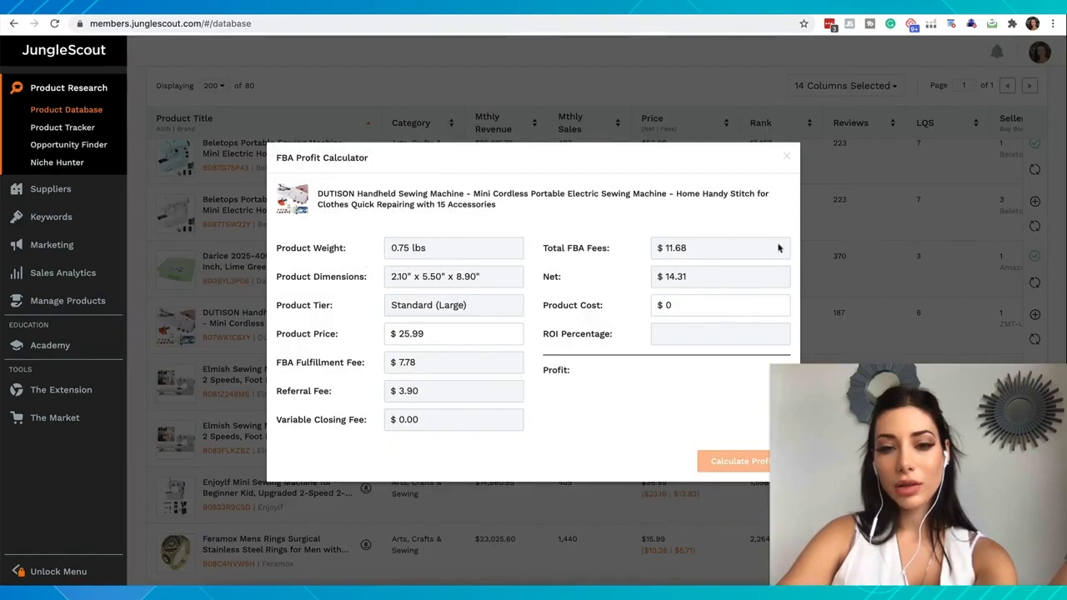
left_click(787, 158)
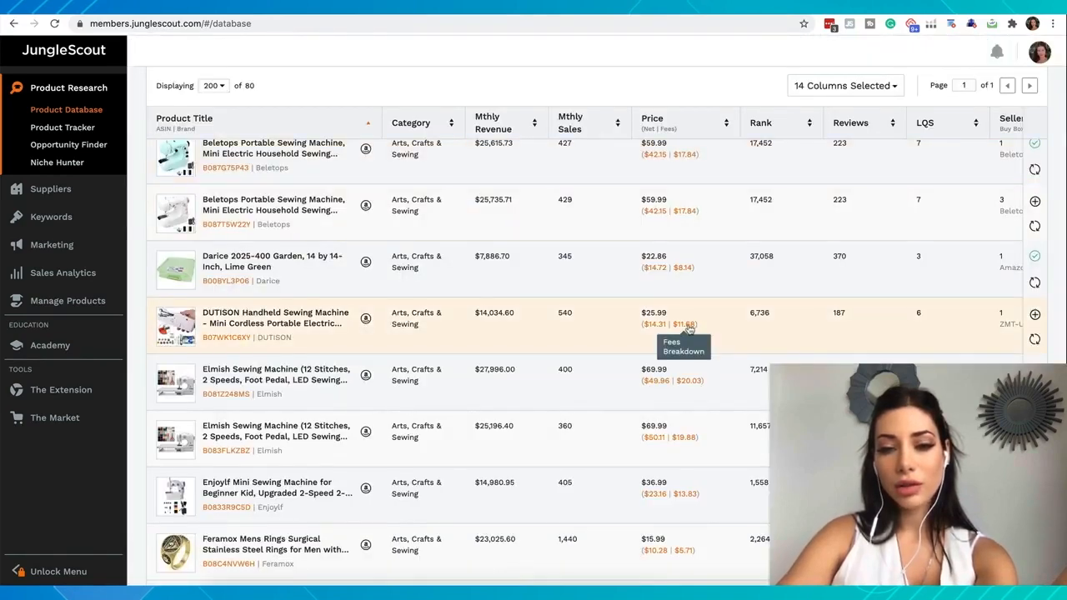
left_click(1034, 315)
left_click(938, 353)
Preview the next products in the results and add the Firefly Craft Glitter Teal Heat Transfer Vinyl to the Arts group
scroll(322, 362, "down", 2)
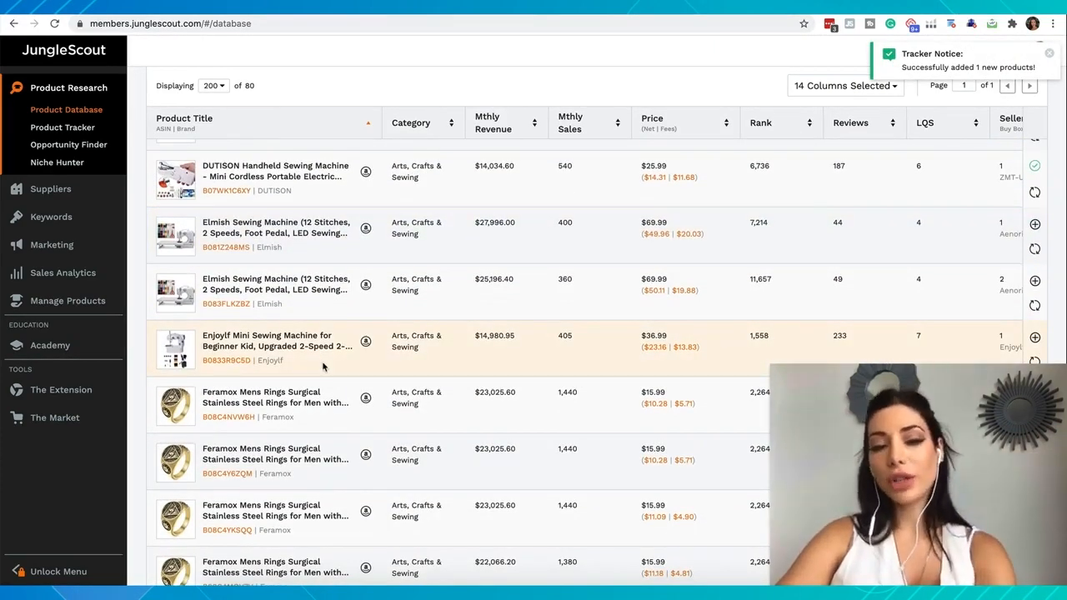
scroll(324, 367, "down", 3)
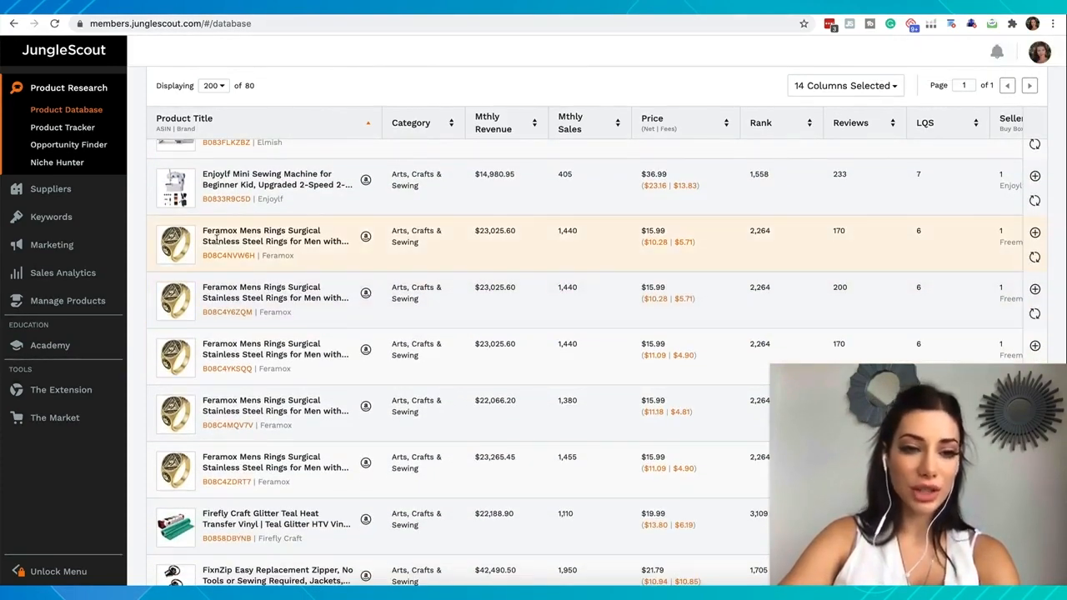
mouse_move(171, 240)
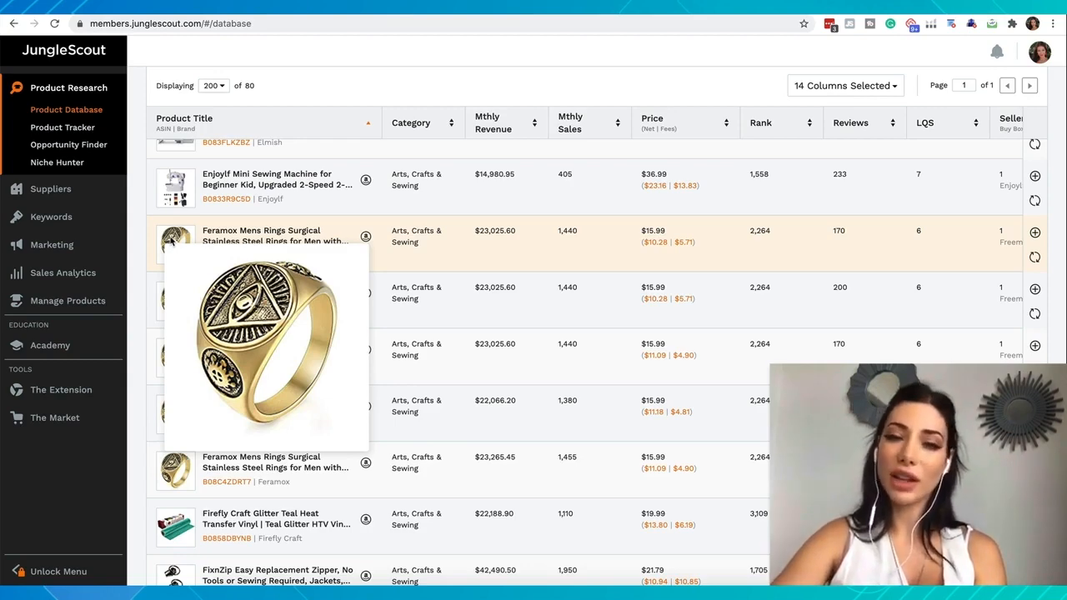
scroll(171, 242, "up", 3)
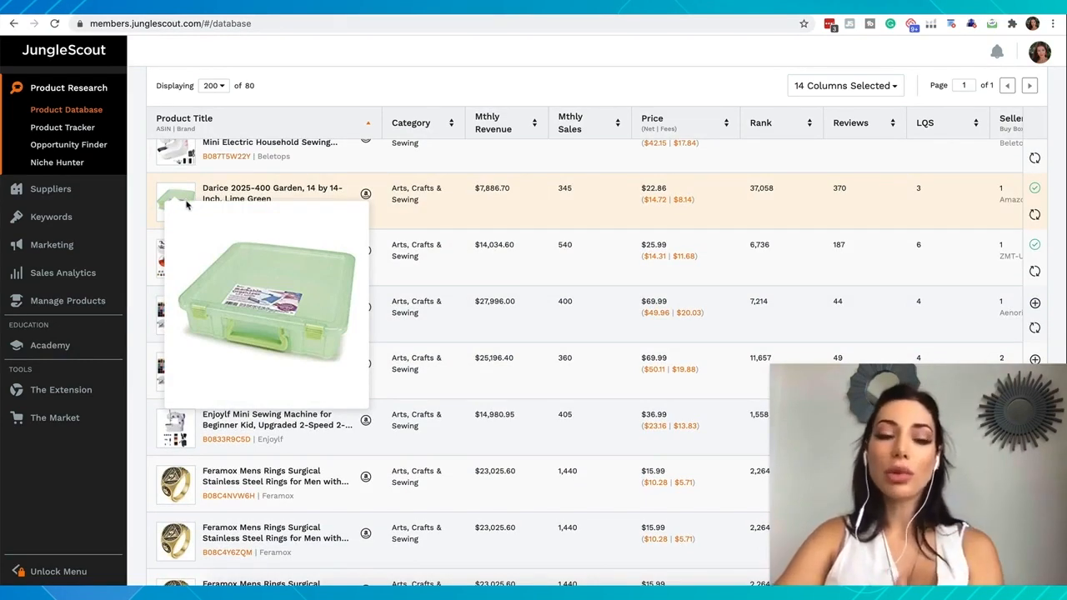
scroll(218, 355, "down", 2)
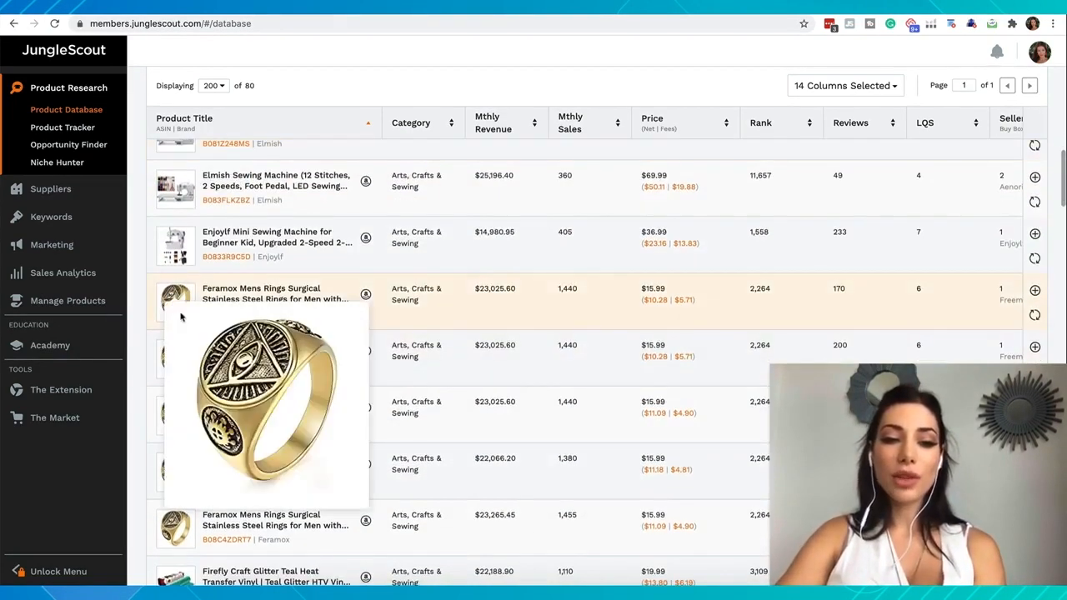
scroll(200, 308, "down", 3)
scroll(215, 305, "down", 1)
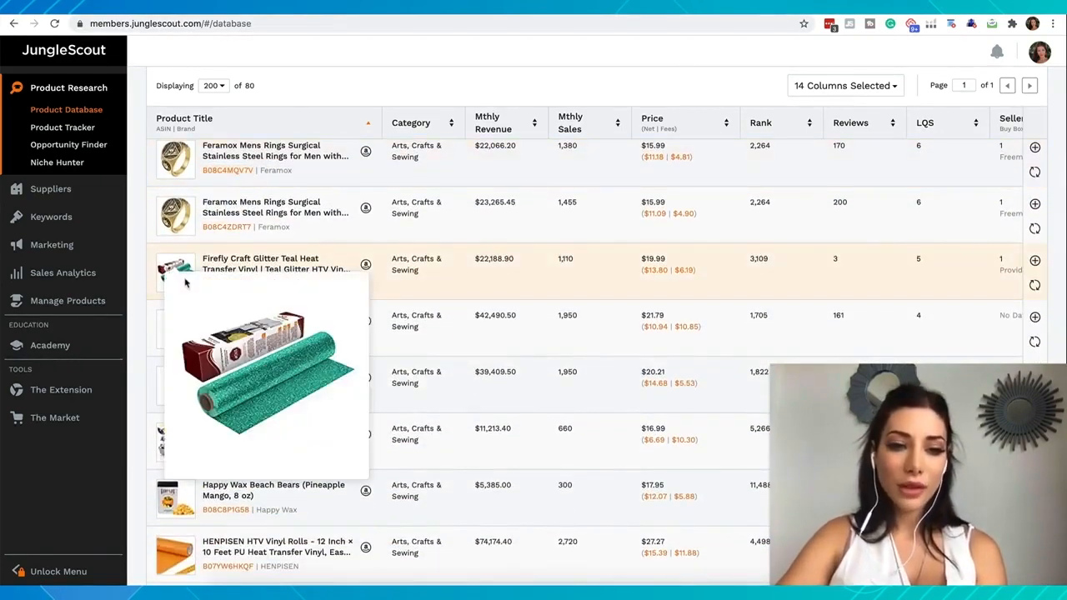
mouse_move(177, 277)
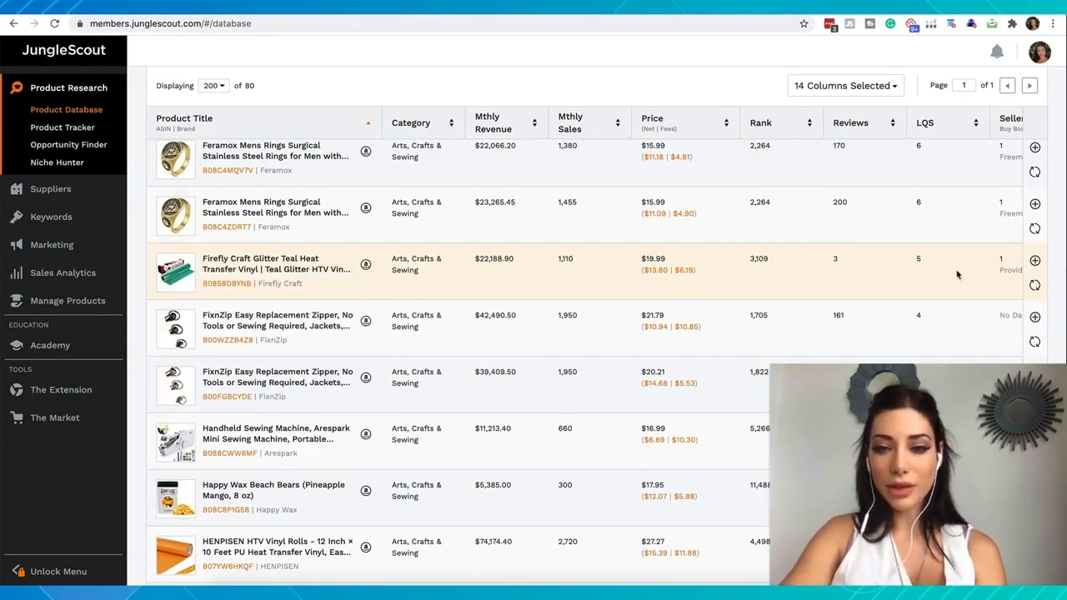
left_click(1033, 261)
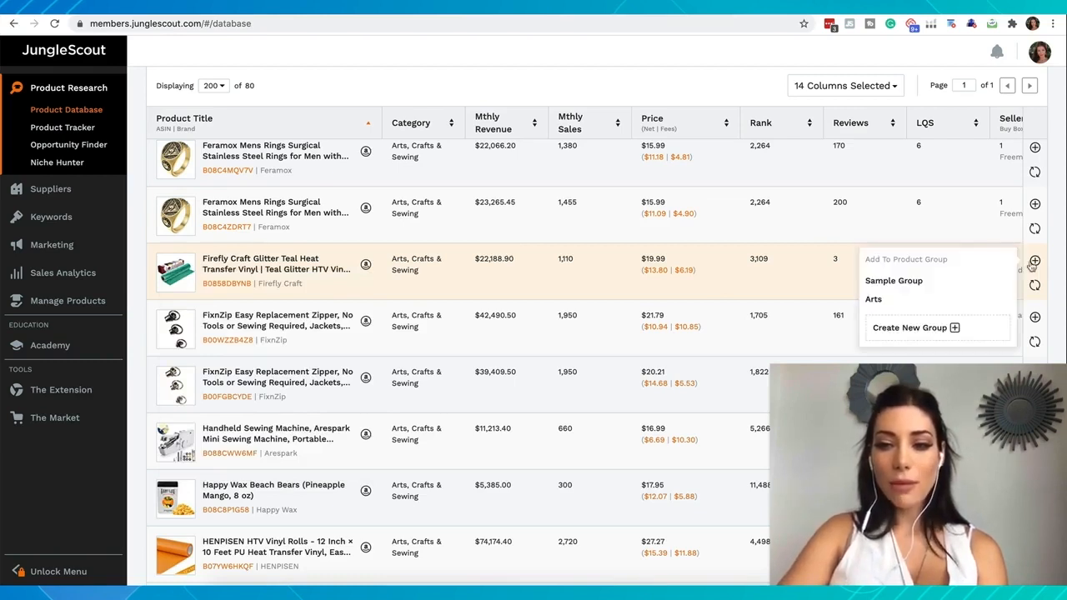
left_click(906, 298)
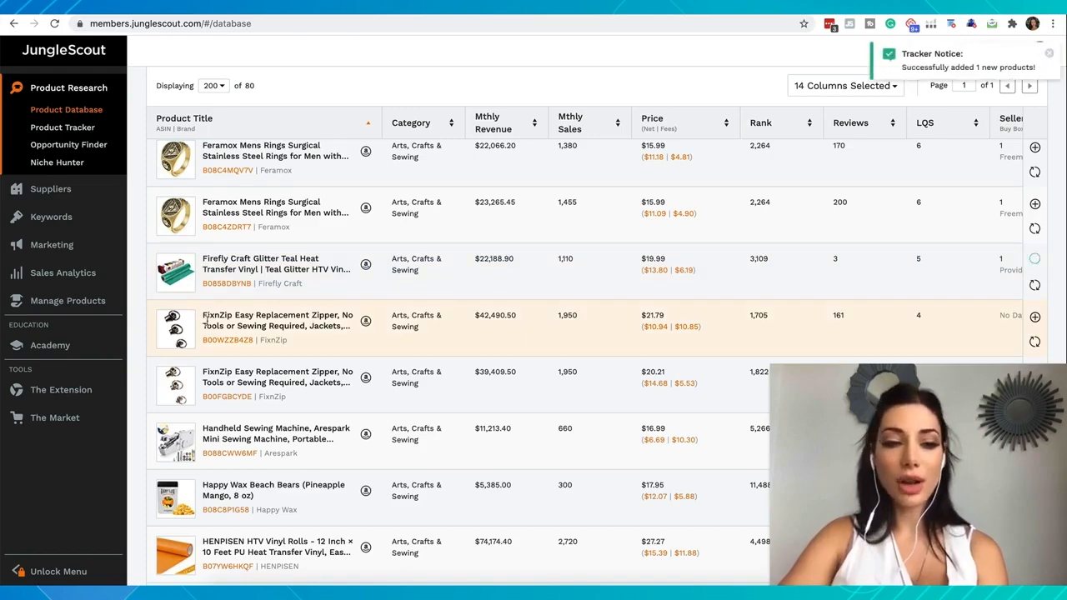
Add the Baby category to the Product Database filter alongside Arts, Crafts & Sewing and look over the updated results
scroll(206, 321, "down", 1)
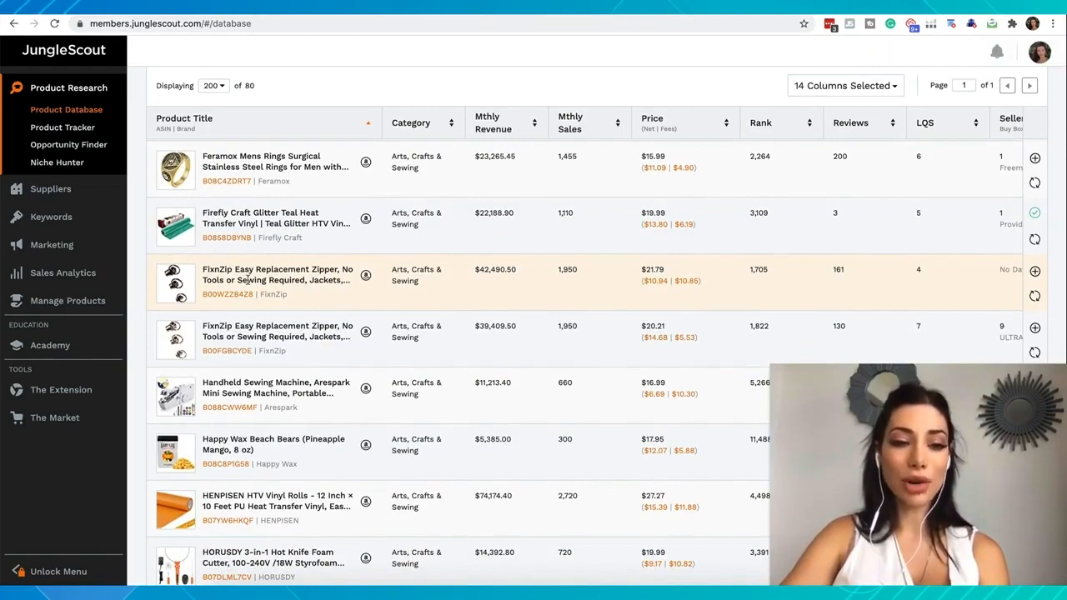
scroll(227, 333, "down", 6)
scroll(230, 348, "down", 15)
scroll(230, 348, "up", 20)
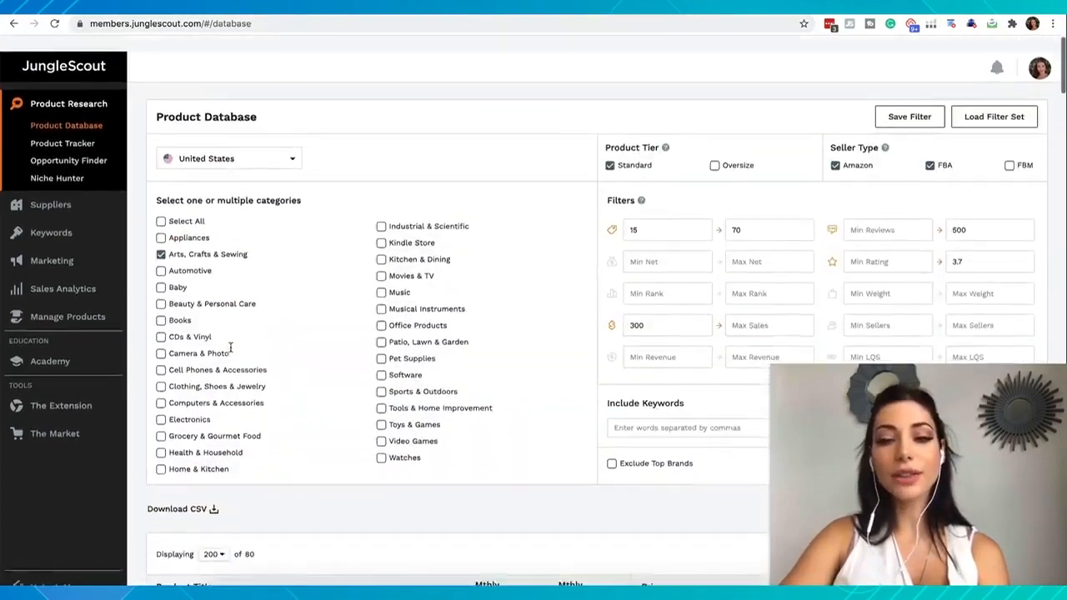
scroll(230, 348, "down", 7)
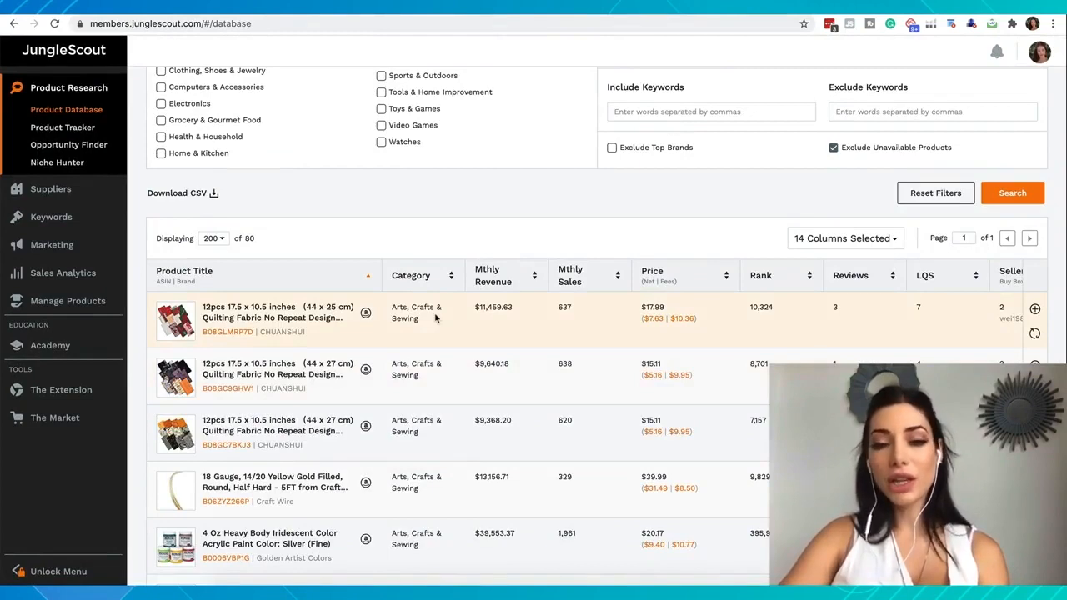
scroll(434, 317, "up", 6)
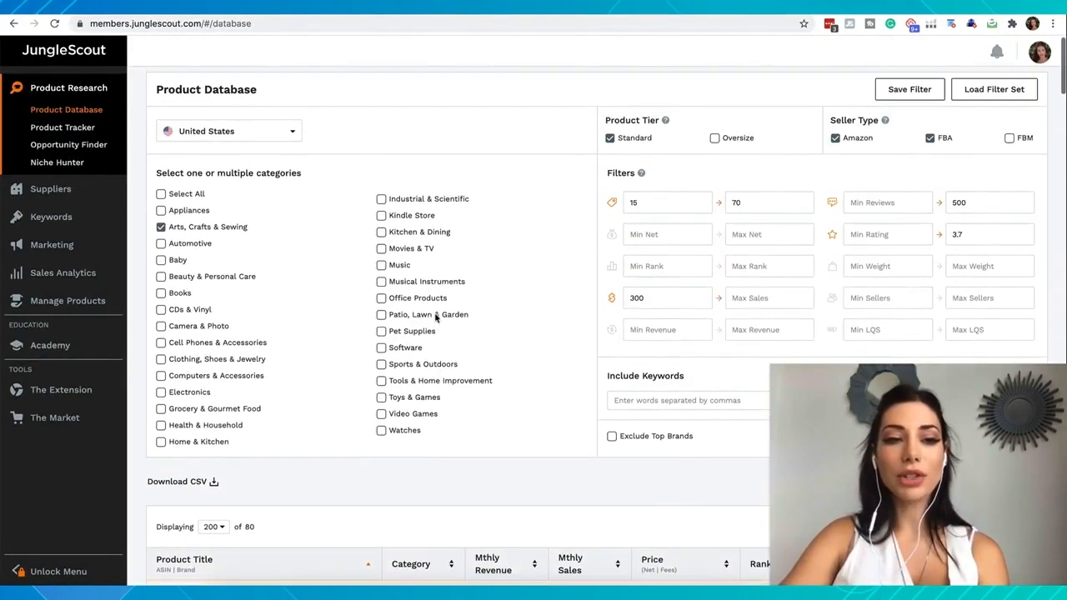
left_click(160, 260)
scroll(360, 509, "down", 1)
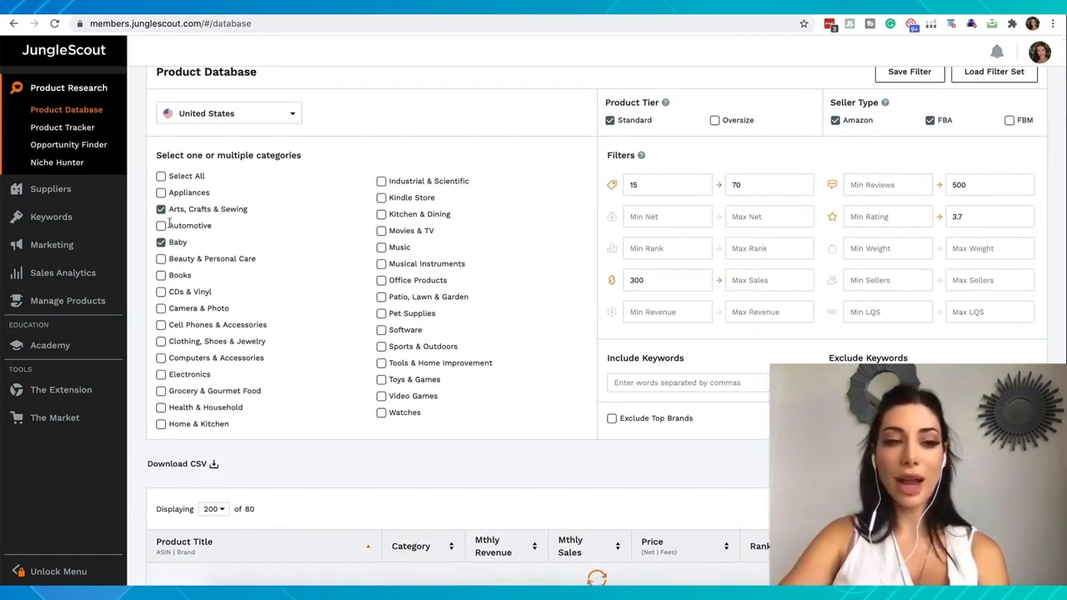
scroll(250, 531, "down", 5)
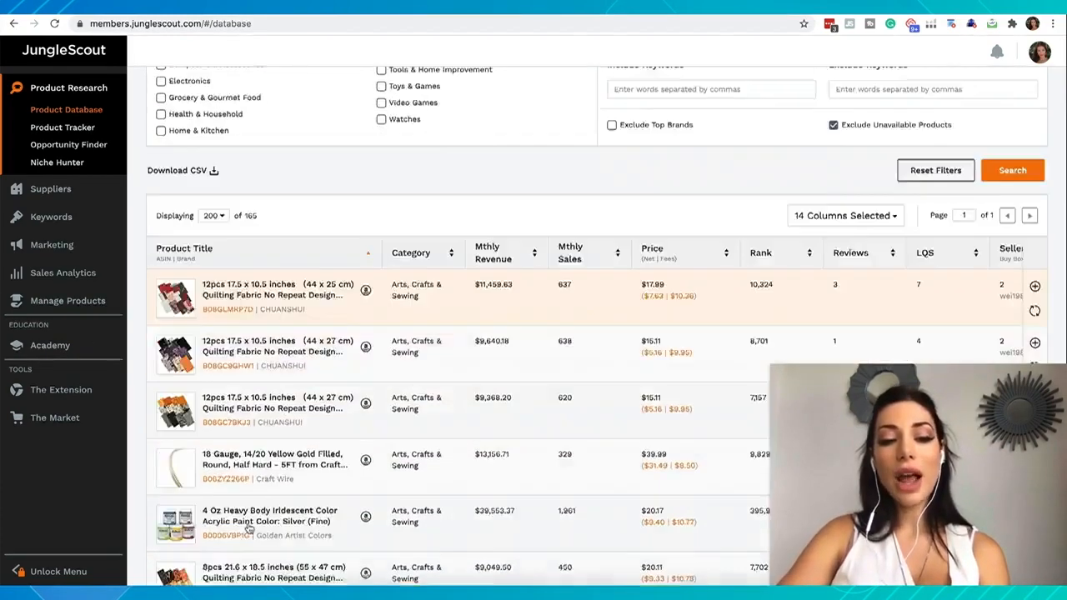
scroll(282, 209, "up", 1)
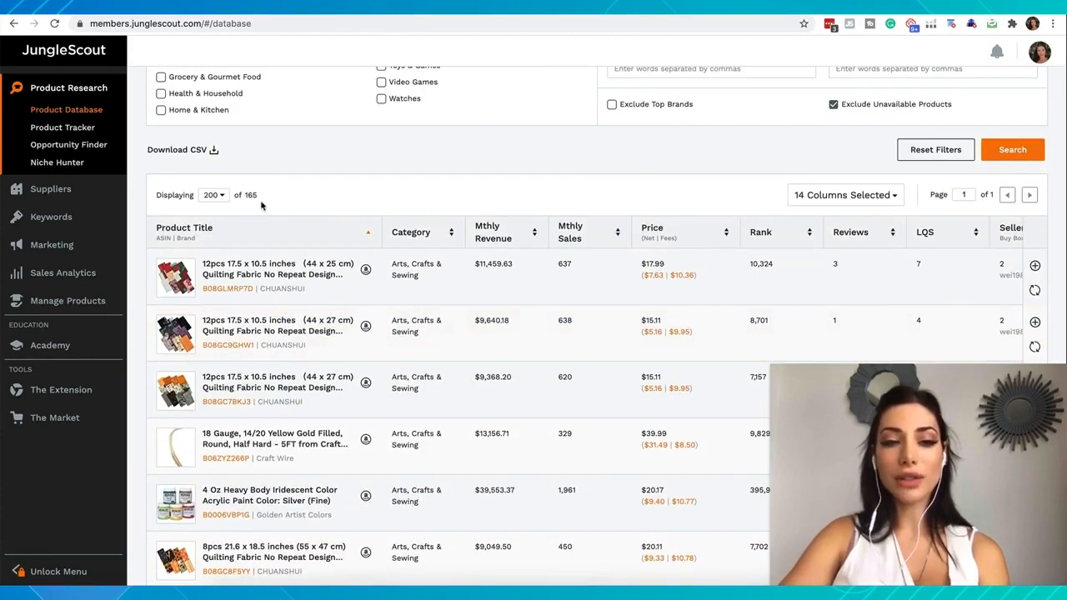
Go to the Product Tracker and open the Amazon listing of the DUTISON Handheld Sewing Machine
scroll(261, 206, "up", 3)
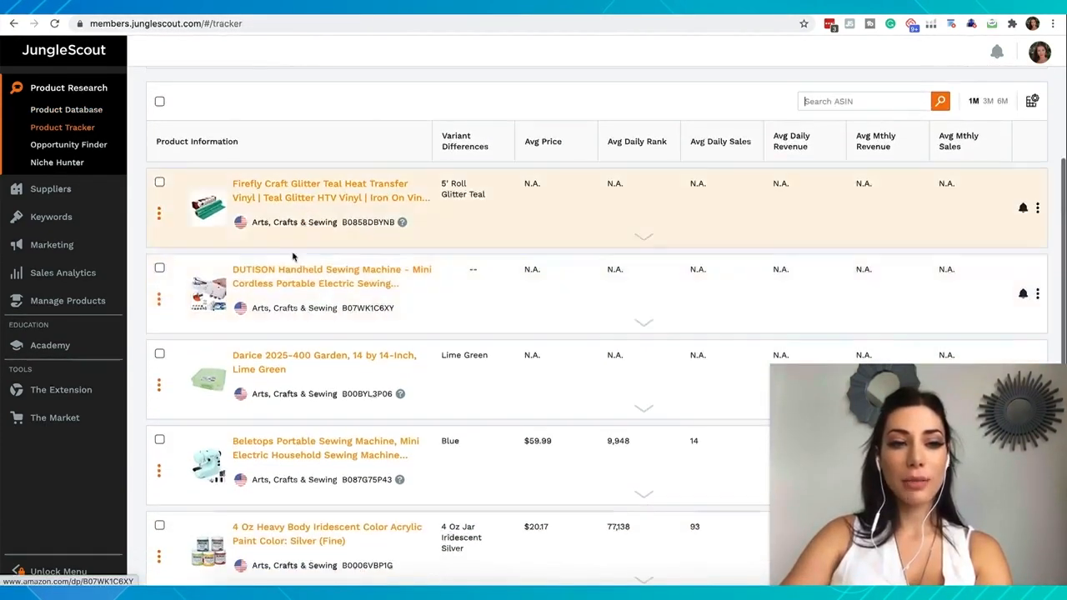
scroll(317, 275, "down", 2)
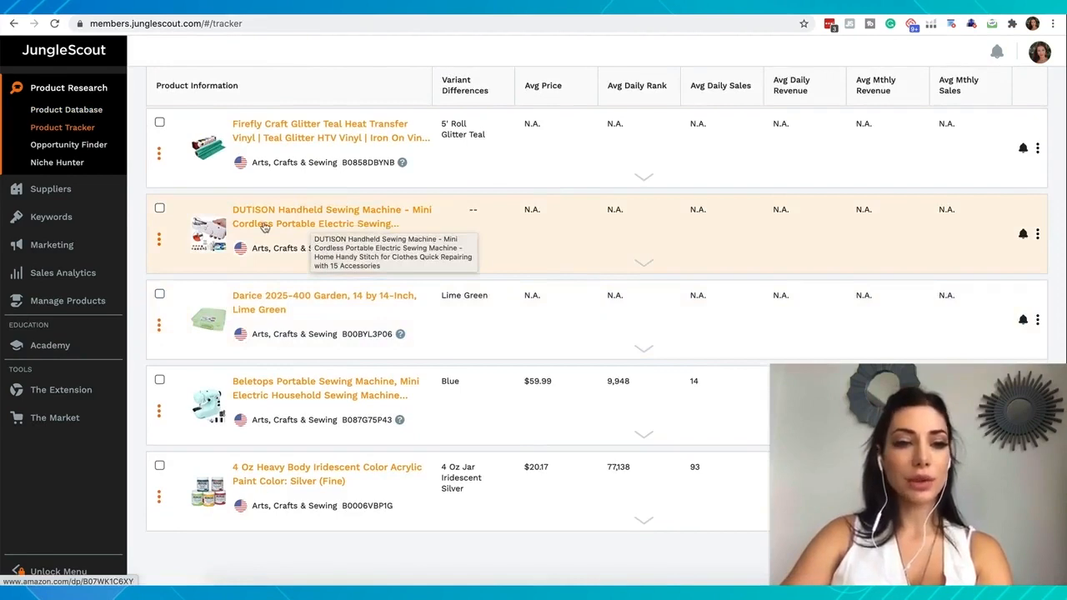
left_click(305, 232)
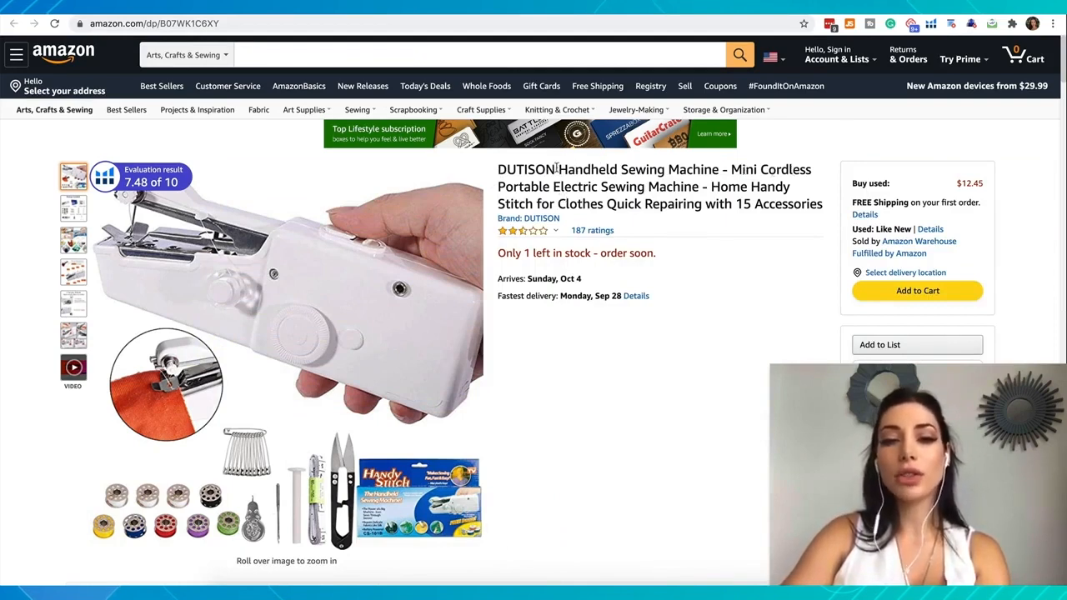
Search Amazon in All Departments for "Handheld Sewing Machine", copied from the listing title without the brand name
left_click_drag(718, 169, 564, 159)
key("ctrl+c")
left_click(300, 55)
key("ctrl+v")
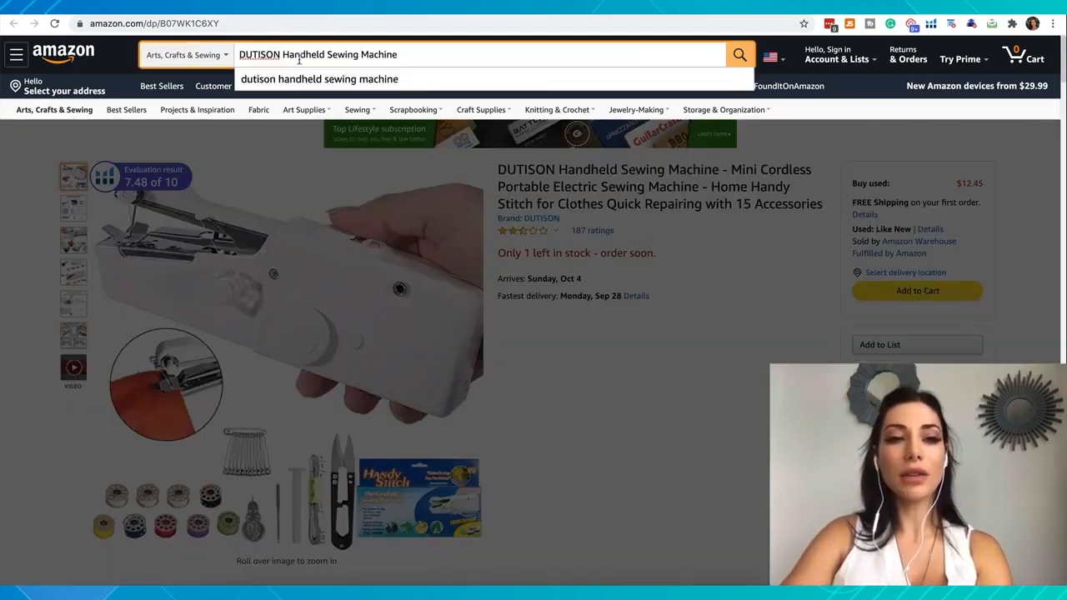
left_click_drag(282, 55, 239, 55)
key("BackSpace")
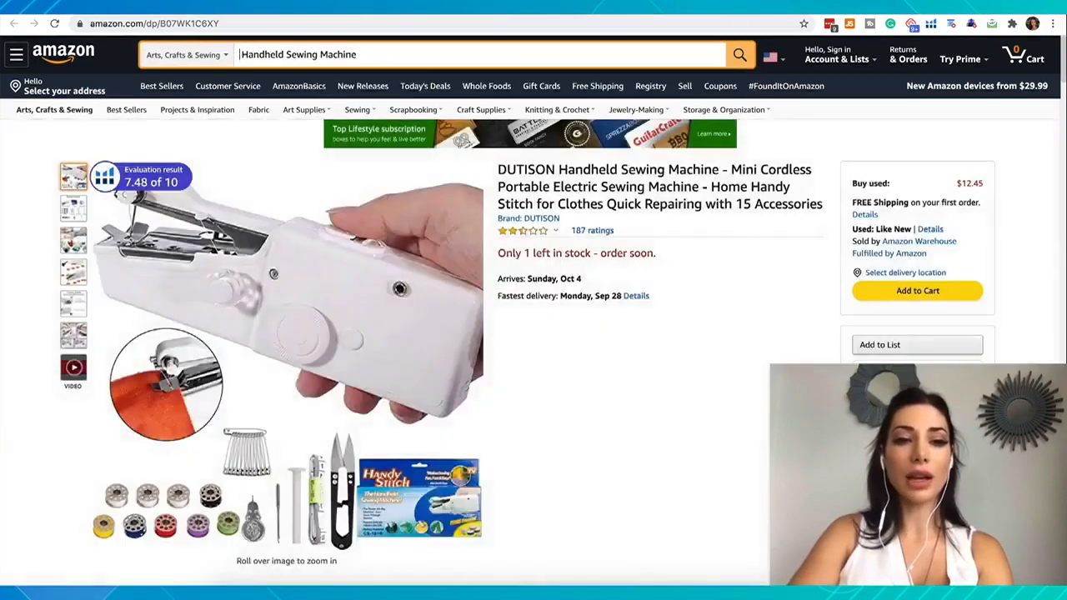
left_click(212, 54)
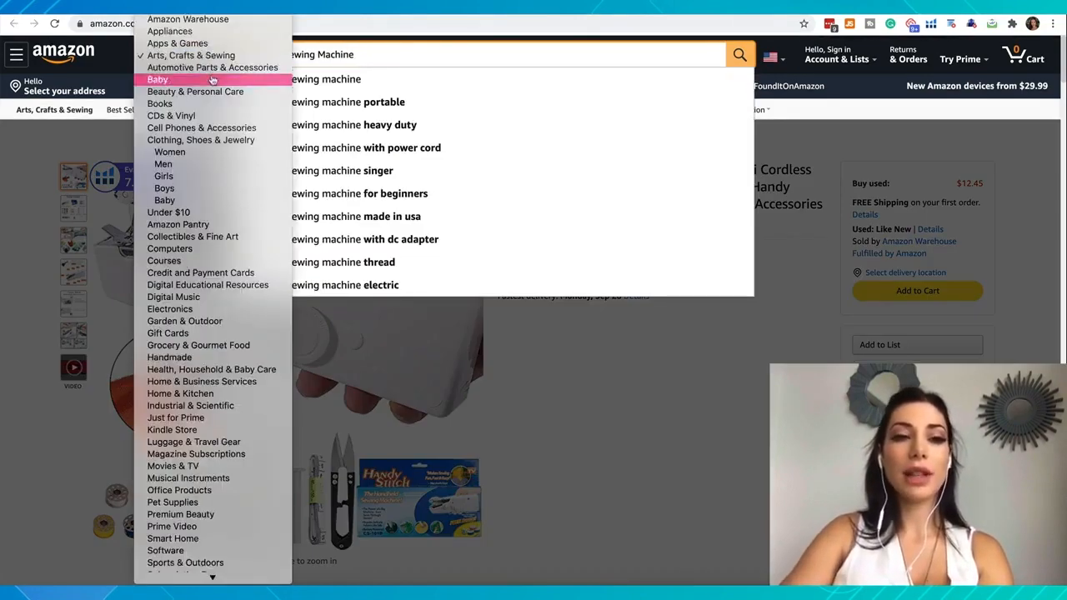
left_click(214, 53)
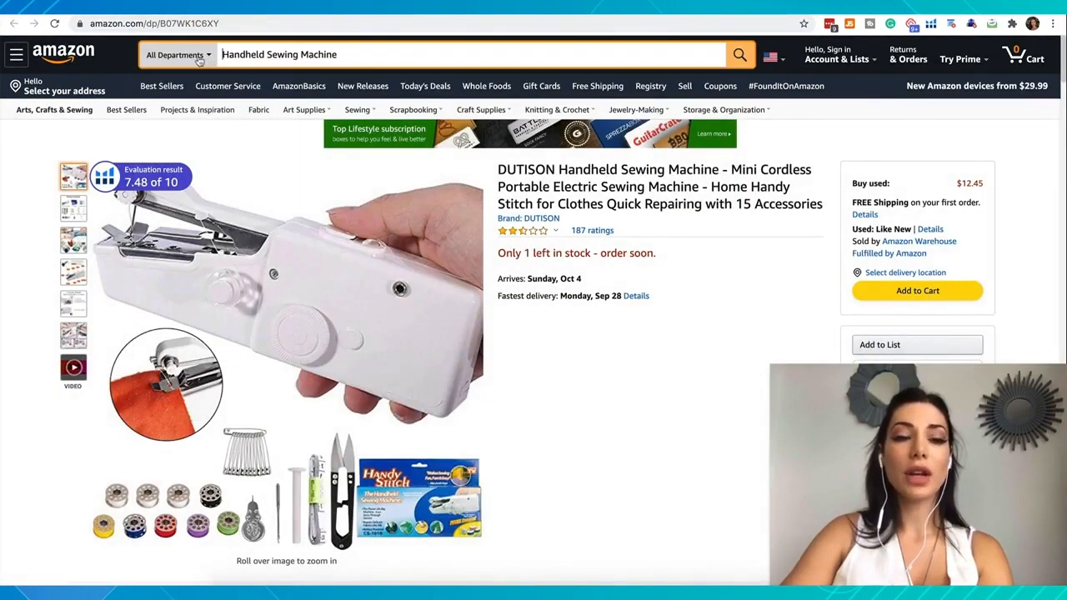
left_click(739, 54)
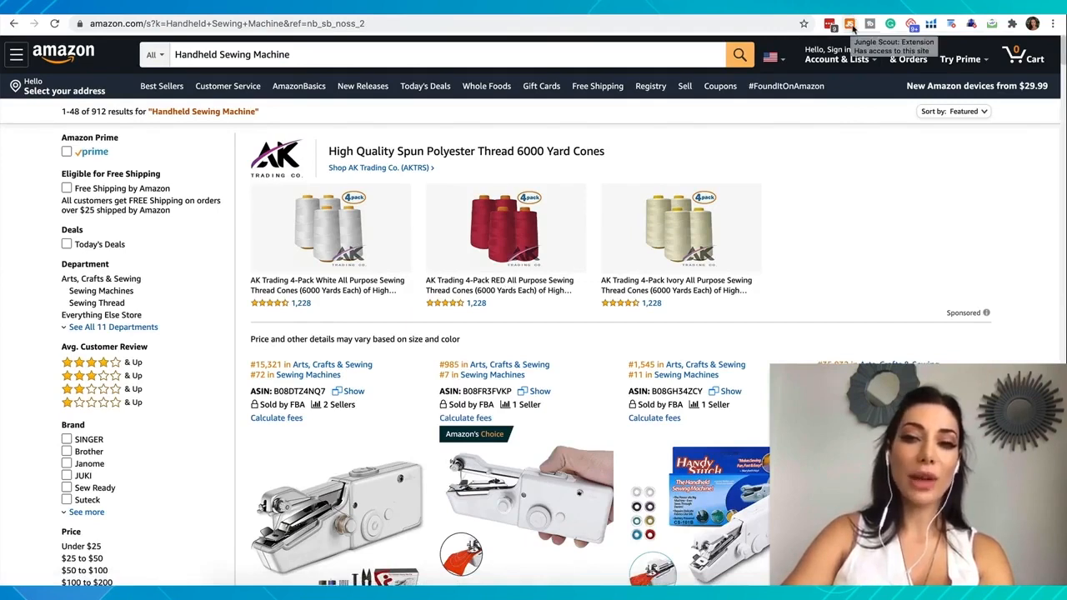
Run the Jungle Scout extension on the search results and examine the averages, opportunity score and listed products
left_click(850, 25)
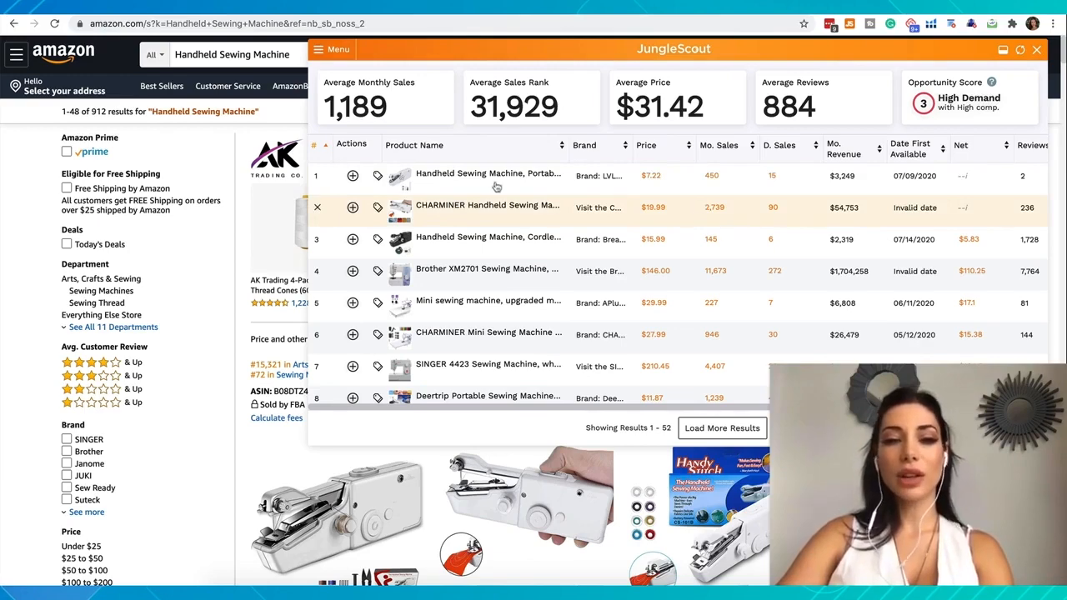
mouse_move(492, 185)
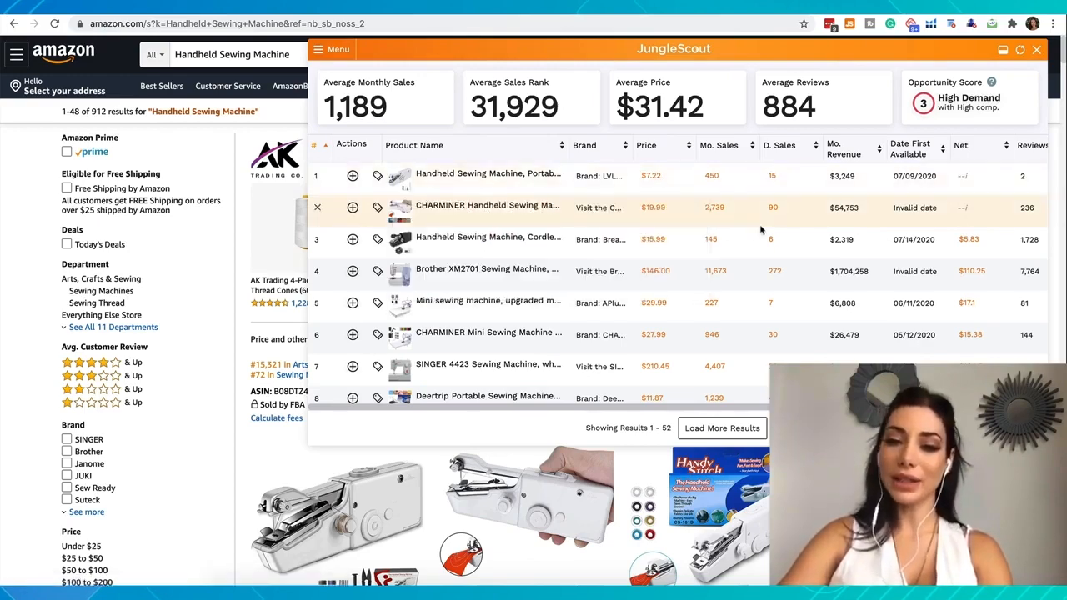
scroll(725, 334, "down", 1)
scroll(726, 333, "up", 1)
mouse_move(432, 213)
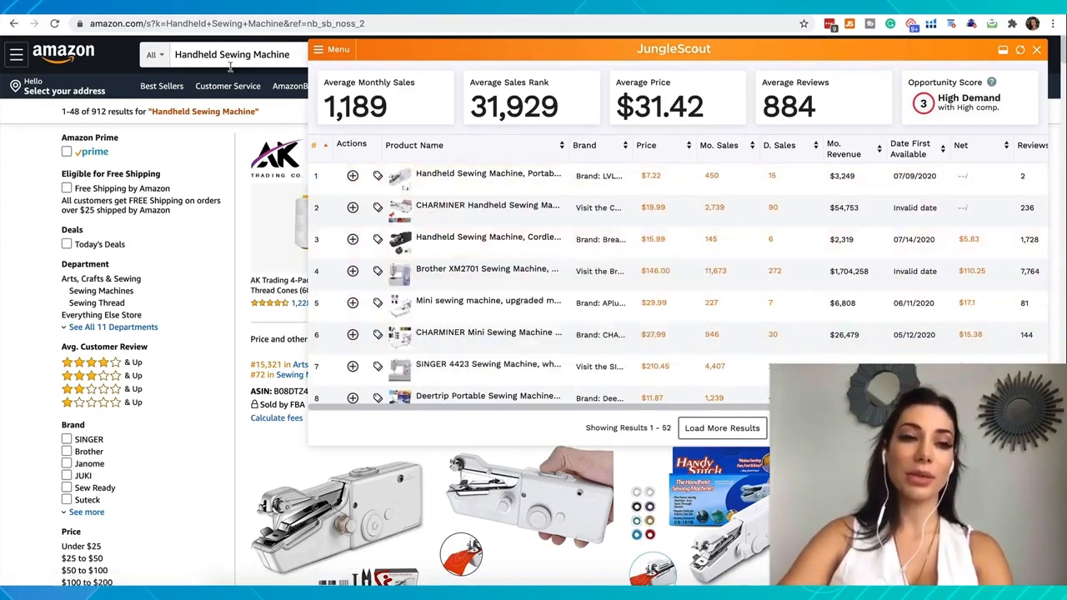
Remove the Brother XM2701, the upgraded mini sewing machine, the CHARMINER Mini and the SINGER 4423 from the extension's product table
mouse_move(411, 278)
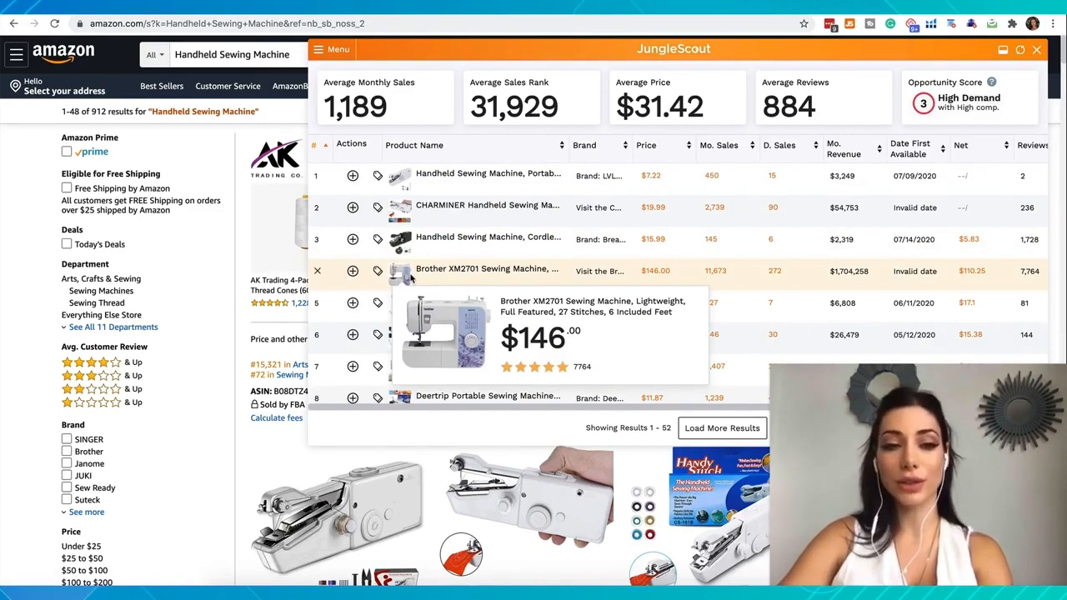
left_click(318, 275)
mouse_move(407, 276)
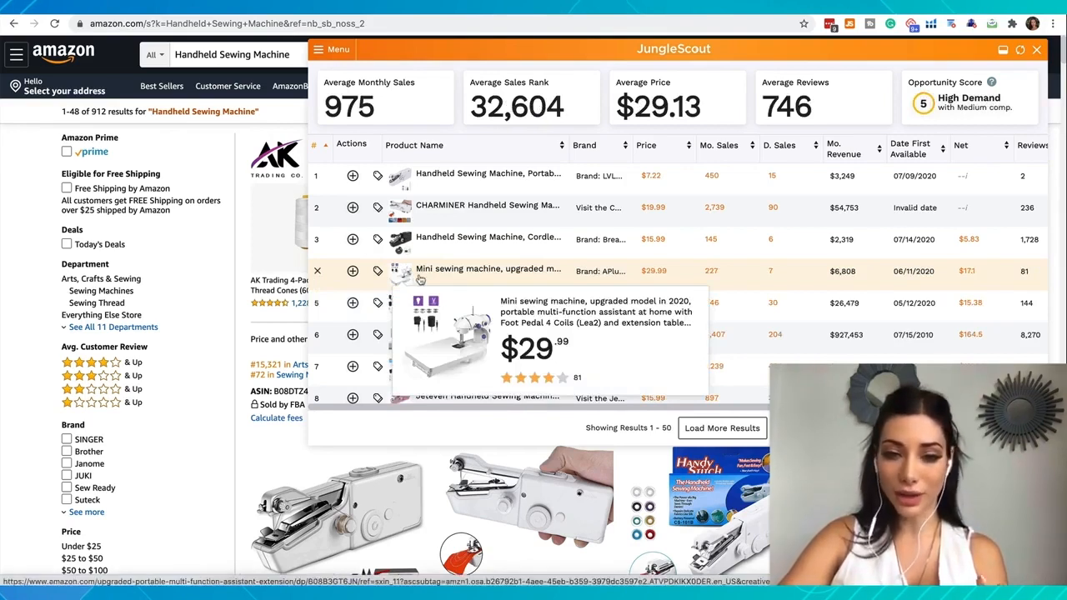
left_click(317, 272)
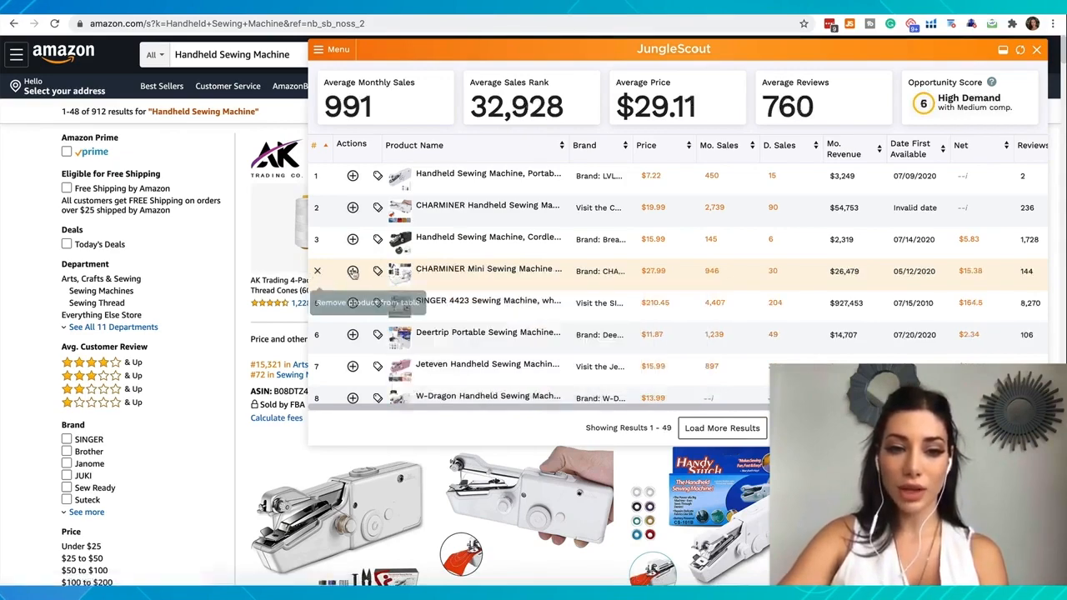
left_click(317, 272)
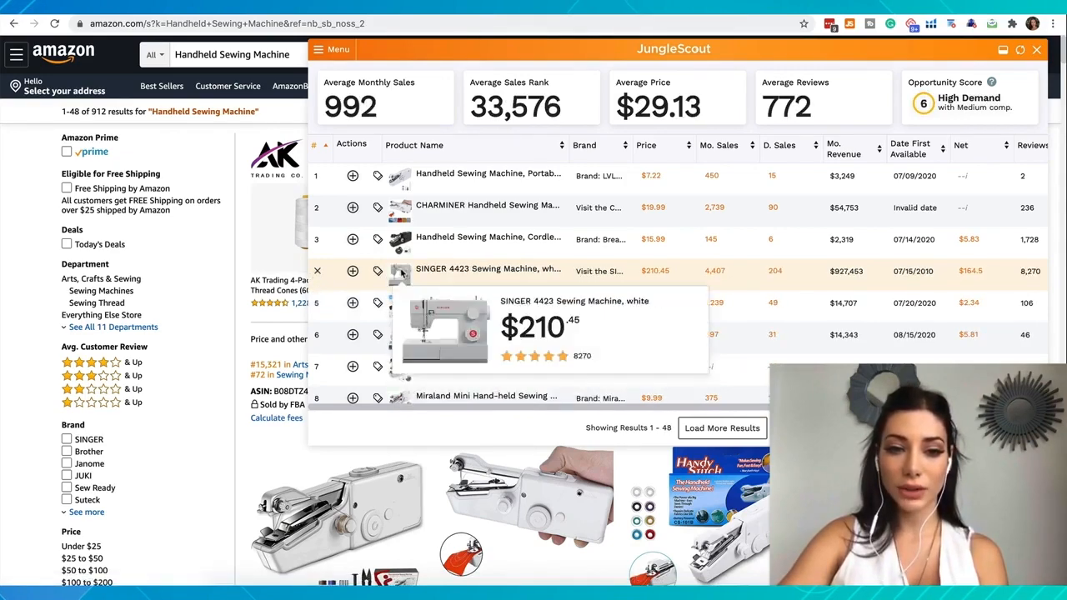
left_click(317, 272)
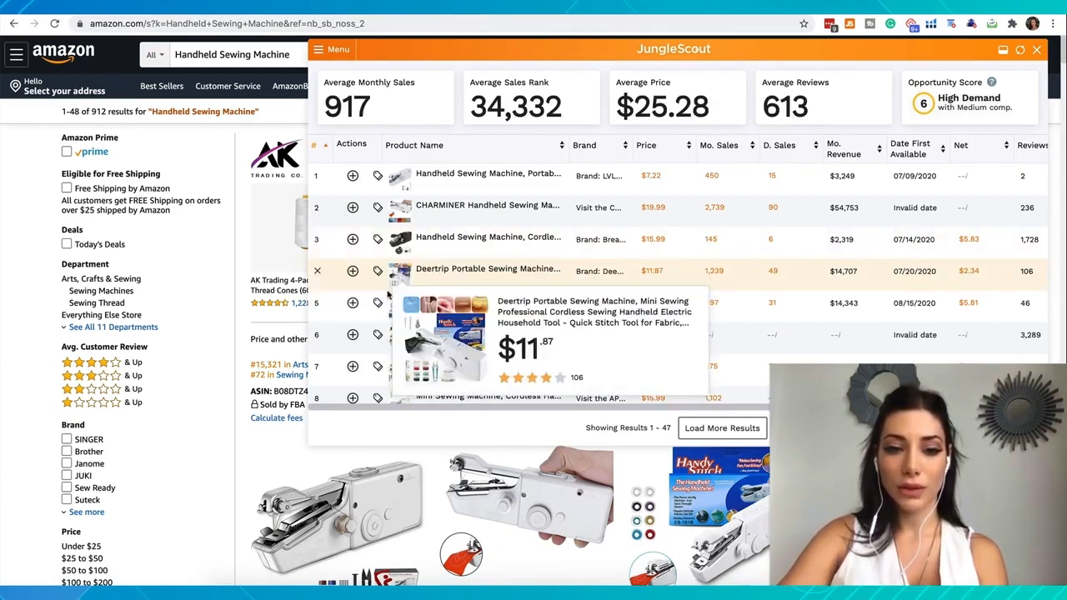
scroll(393, 307, "down", 1)
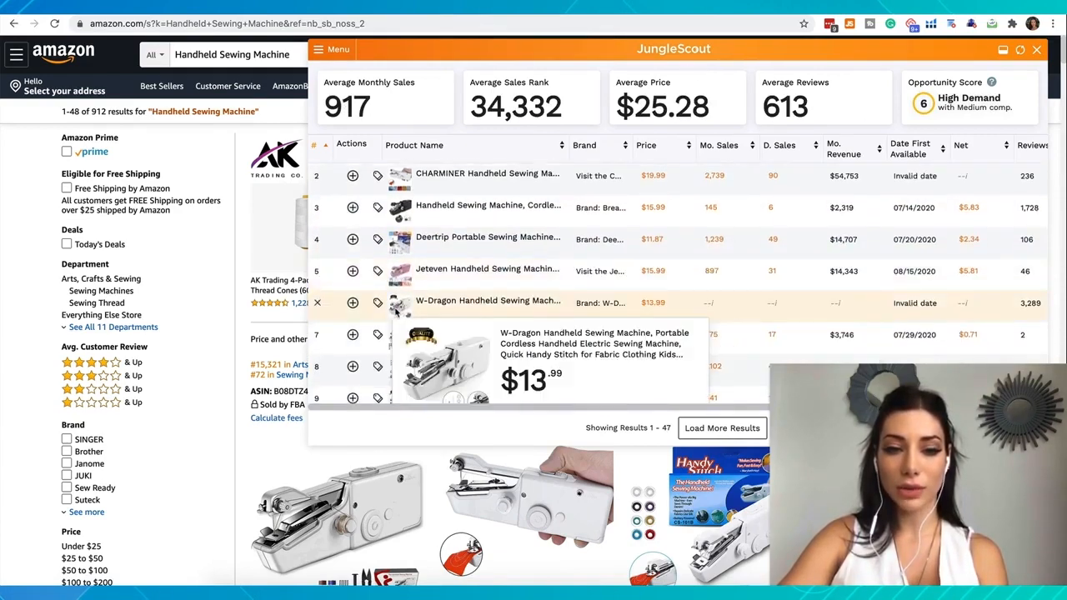
Check the product previews for machines that are not handheld and remove the KPCB Mini Sewing Machine from the product table
scroll(379, 342, "down", 3)
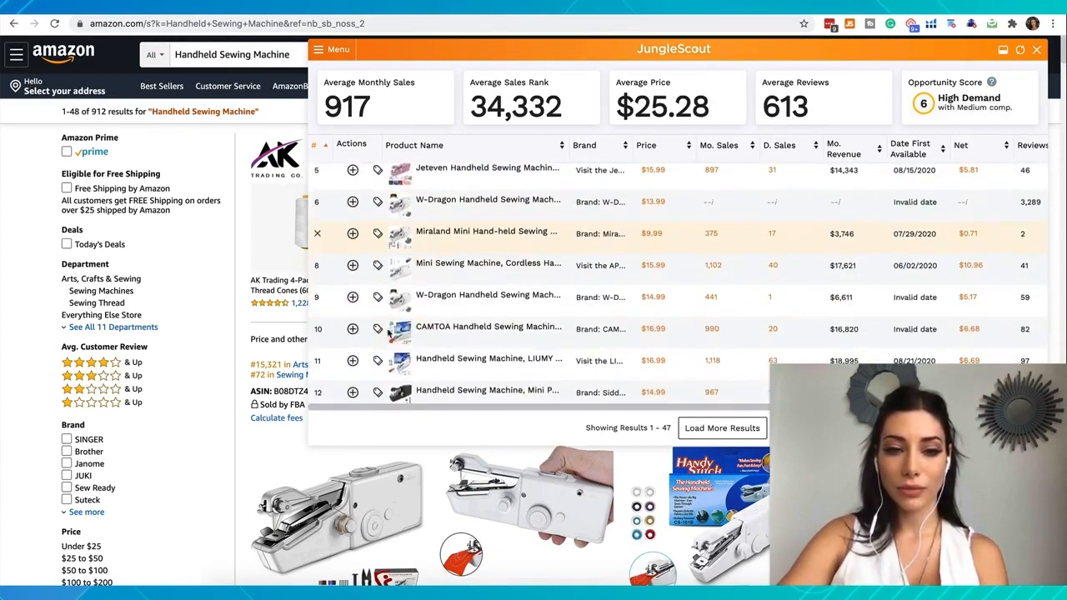
mouse_move(401, 311)
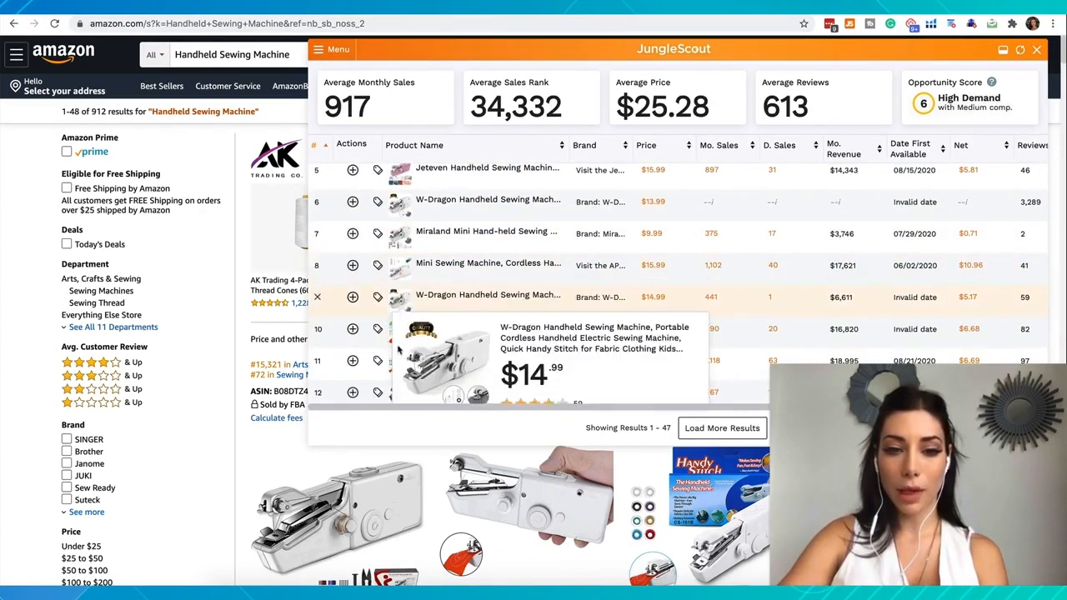
scroll(392, 300, "down", 3)
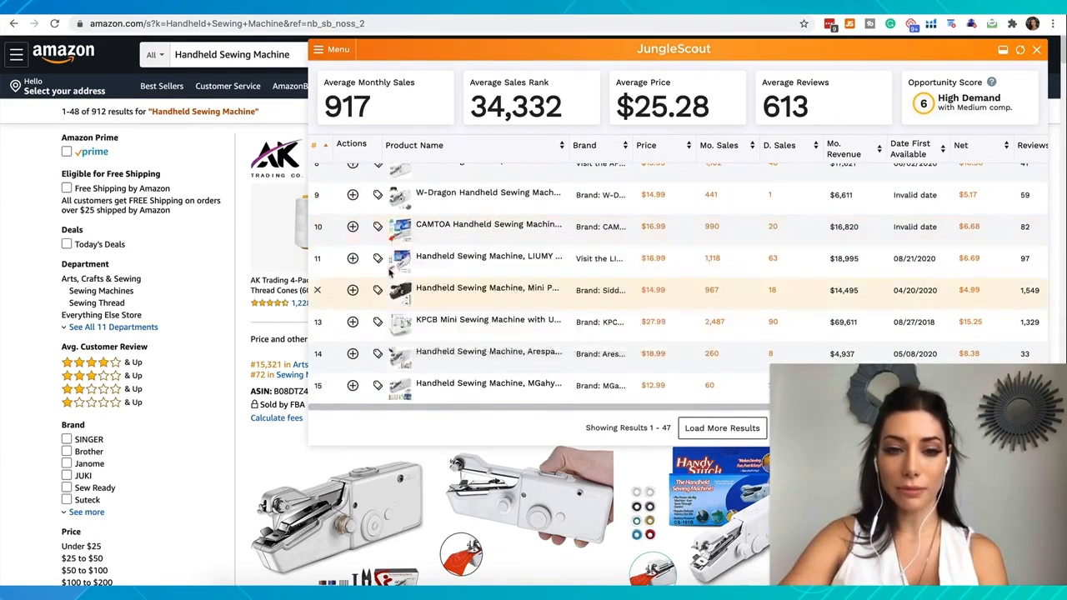
mouse_move(400, 332)
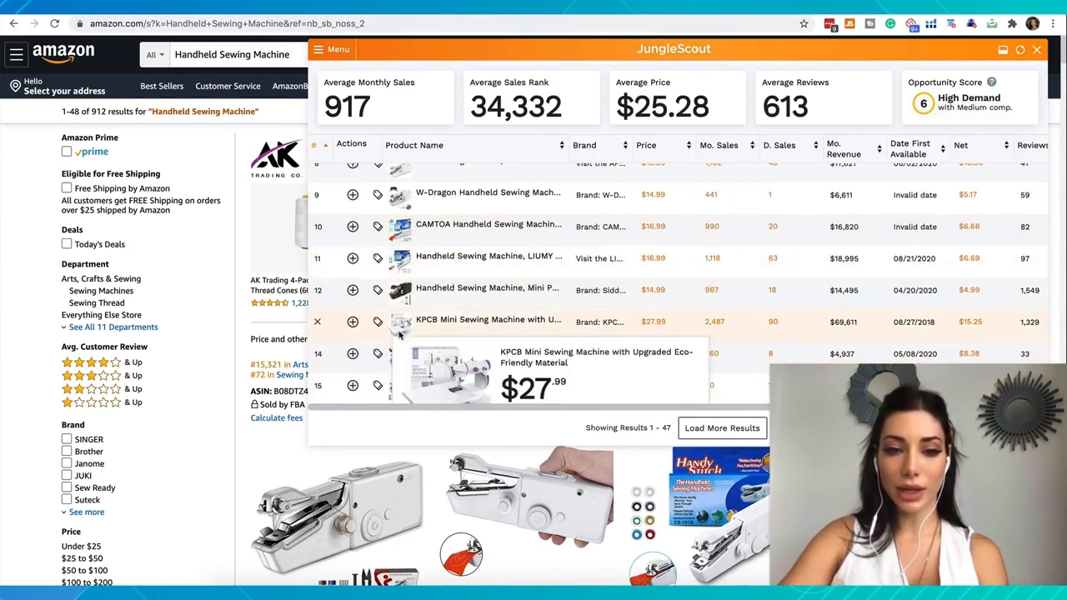
scroll(399, 332, "down", 4)
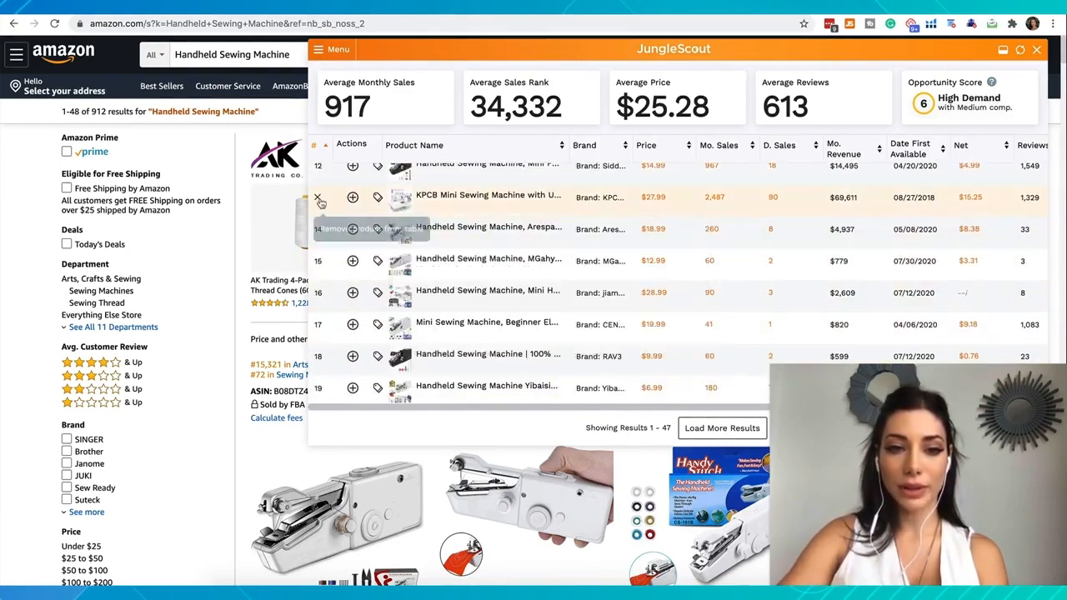
left_click(317, 200)
Remove the $29.99 Varmax Mini Sewing Machine from the product table as another non-handheld model
mouse_move(400, 200)
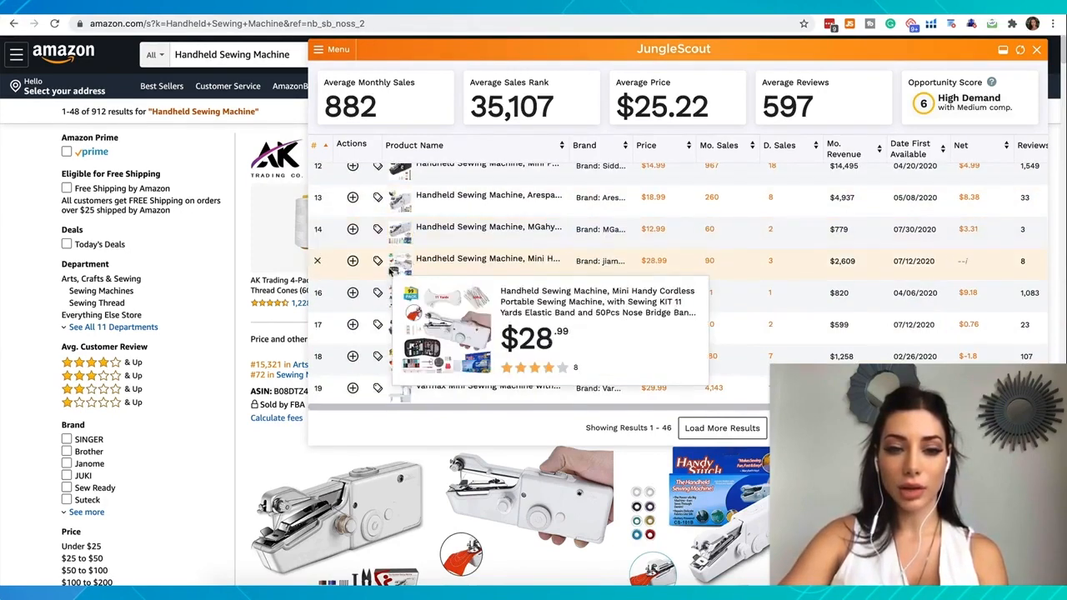
mouse_move(393, 325)
scroll(392, 327, "down", 1)
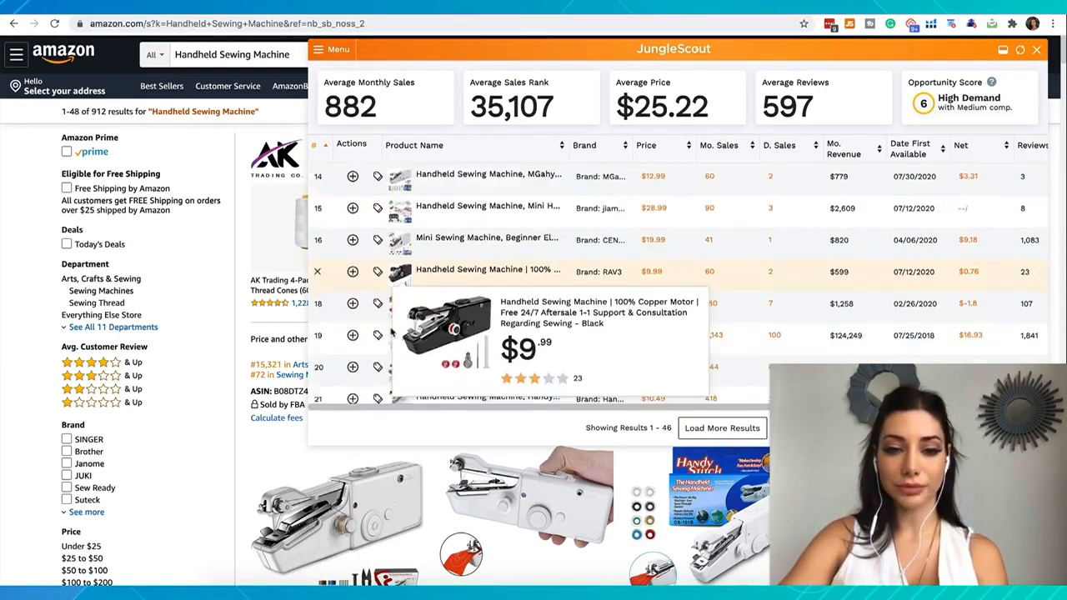
scroll(392, 321, "down", 3)
left_click(318, 255)
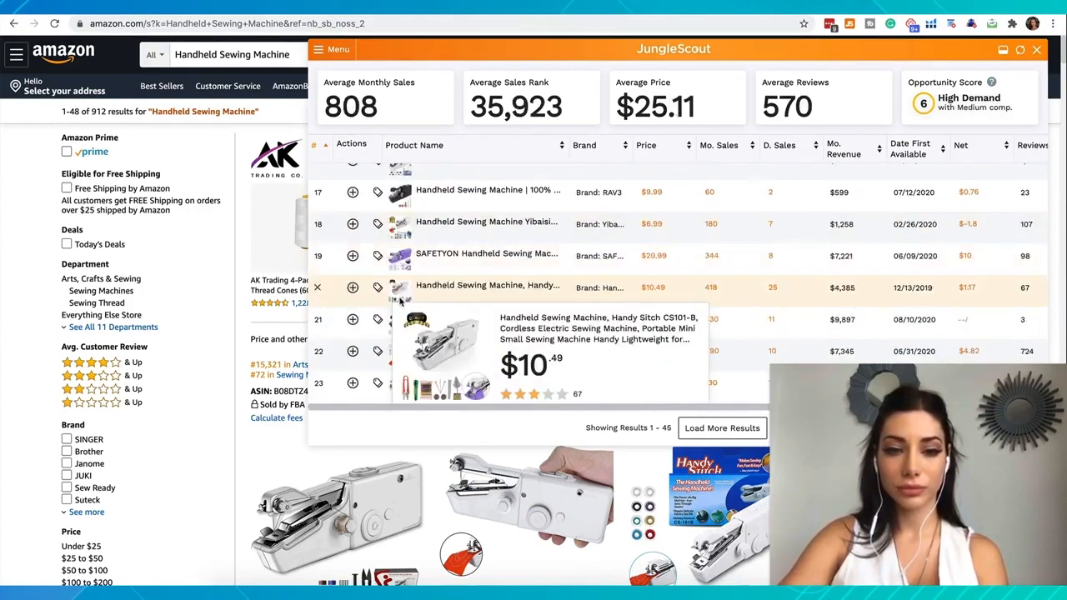
Remove further non-handheld machines, including the $34.99 Varmax Sewing Machine and the SINGER Start 1304, from the product table
scroll(400, 301, "down", 13)
left_click(317, 204)
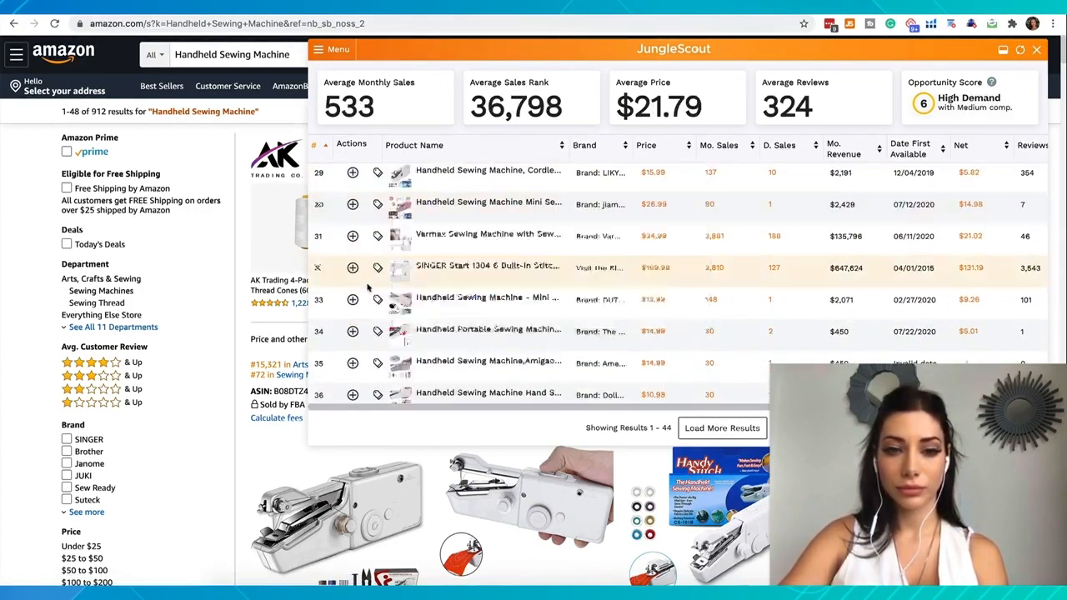
left_click(317, 238)
left_click(317, 238)
scroll(400, 295, "down", 2)
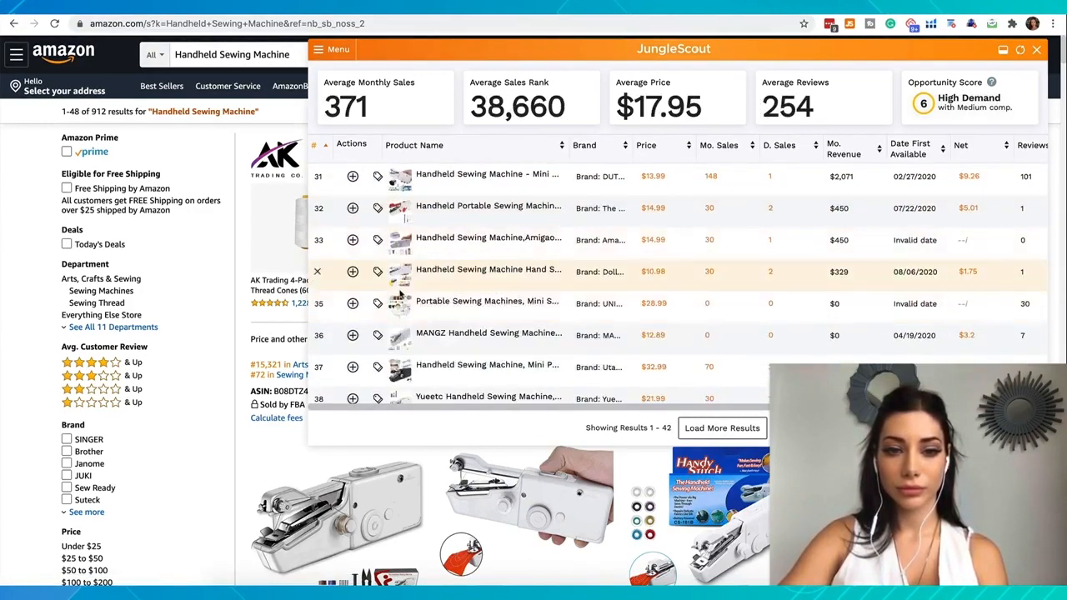
Check the remaining listings down to the table's end and remove the $45.99 Mini Portable Sewing Machine Kit
scroll(401, 295, "down", 1)
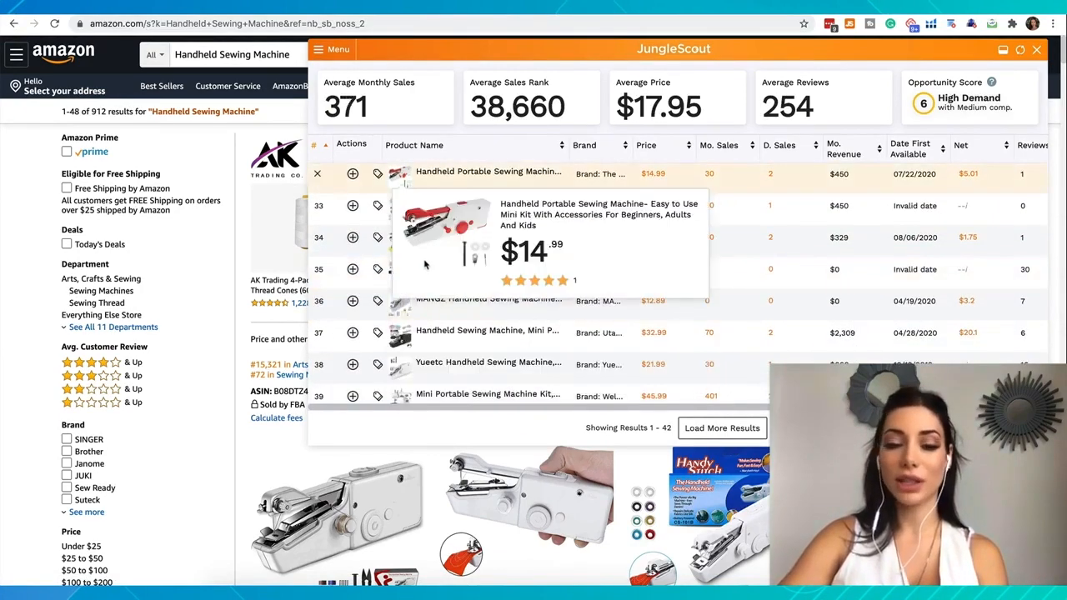
mouse_move(396, 269)
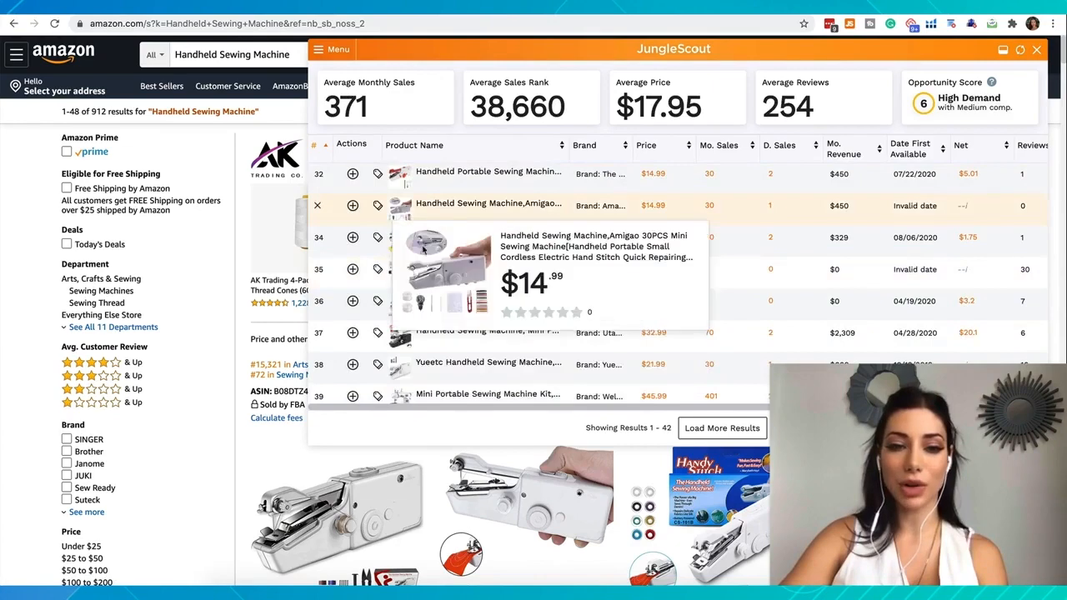
mouse_move(395, 243)
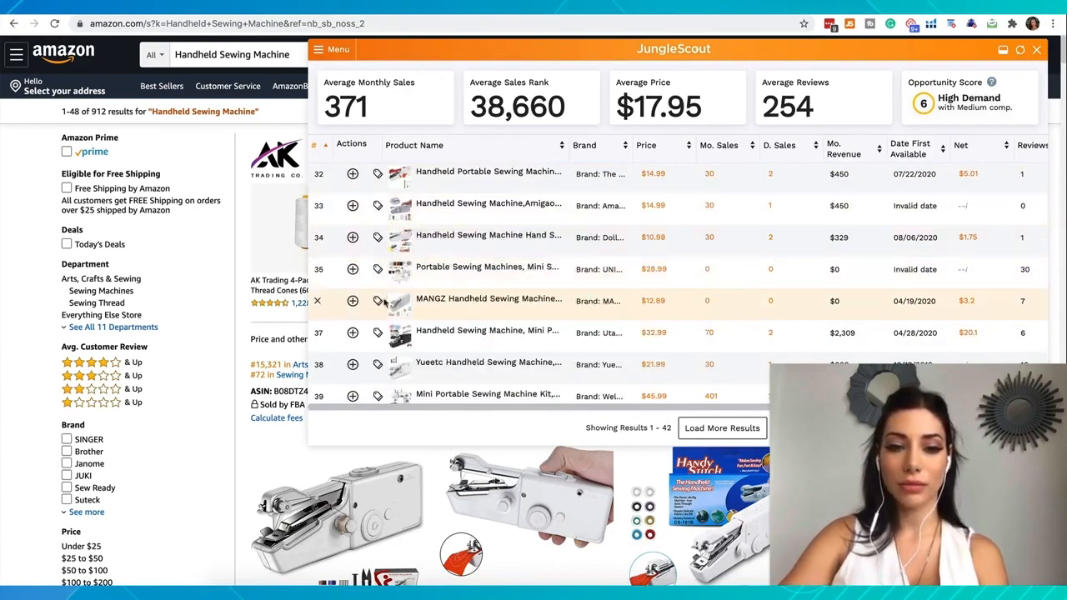
scroll(388, 283, "down", 2)
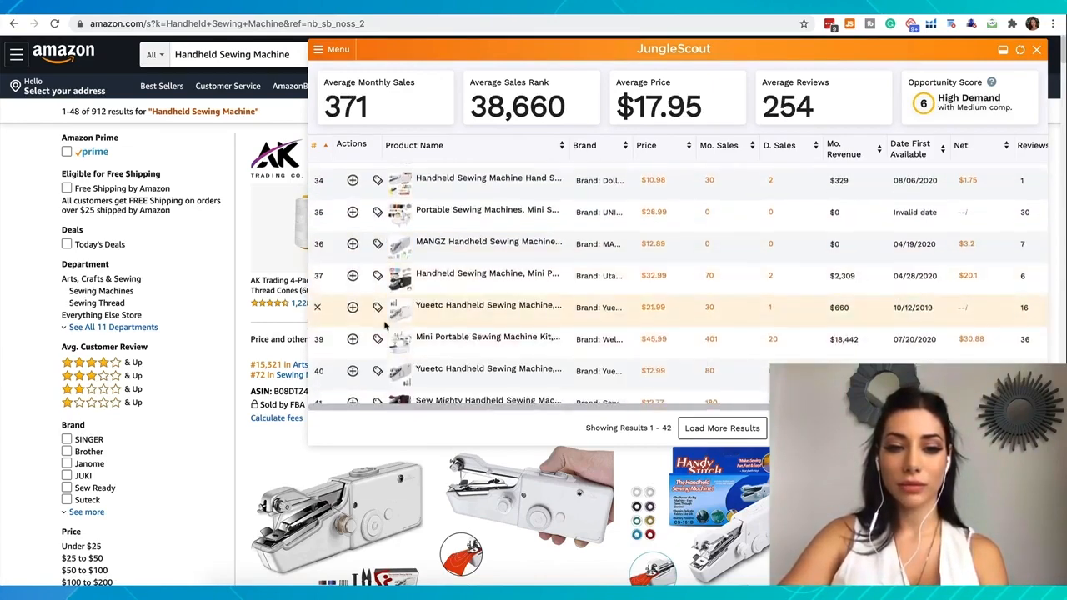
scroll(386, 330, "down", 3)
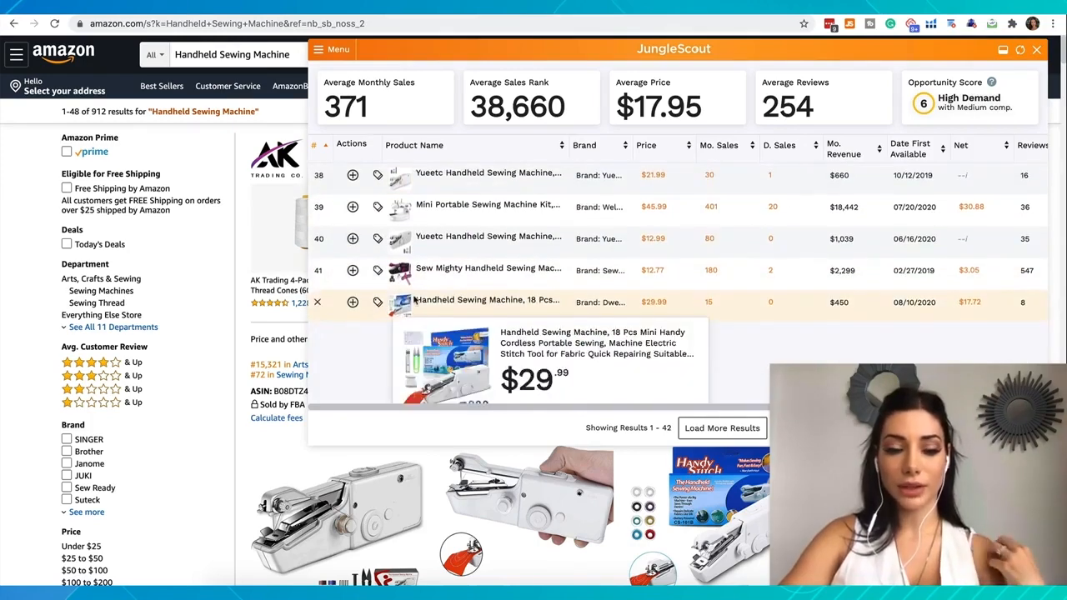
left_click(317, 206)
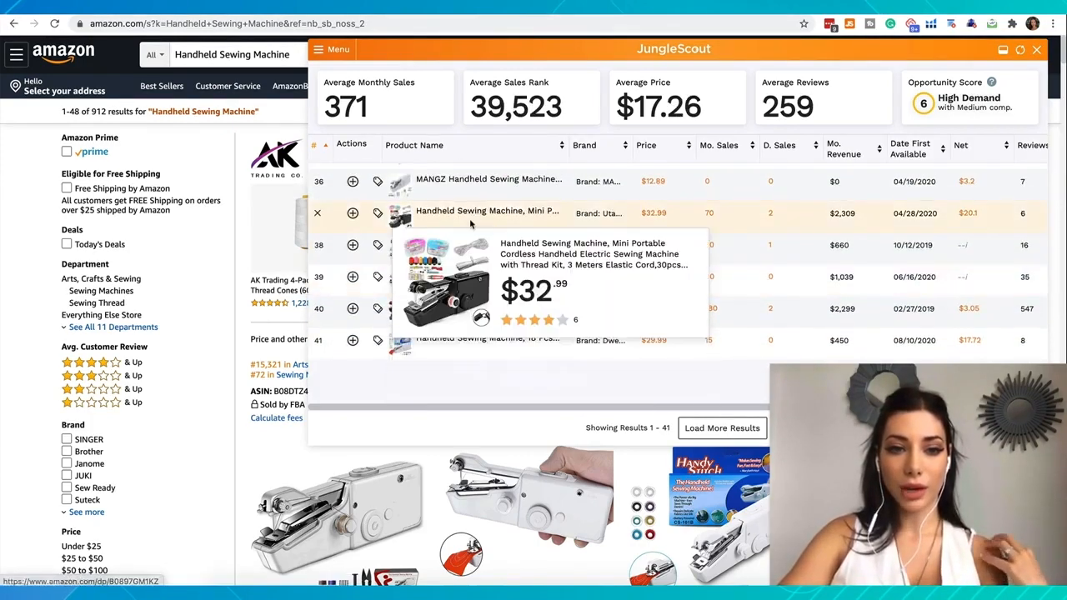
Examine the price, monthly sales, revenue, net, reviews and rating of the table's leading listings, starting from the first row
scroll(469, 217, "up", 3)
scroll(464, 200, "up", 1)
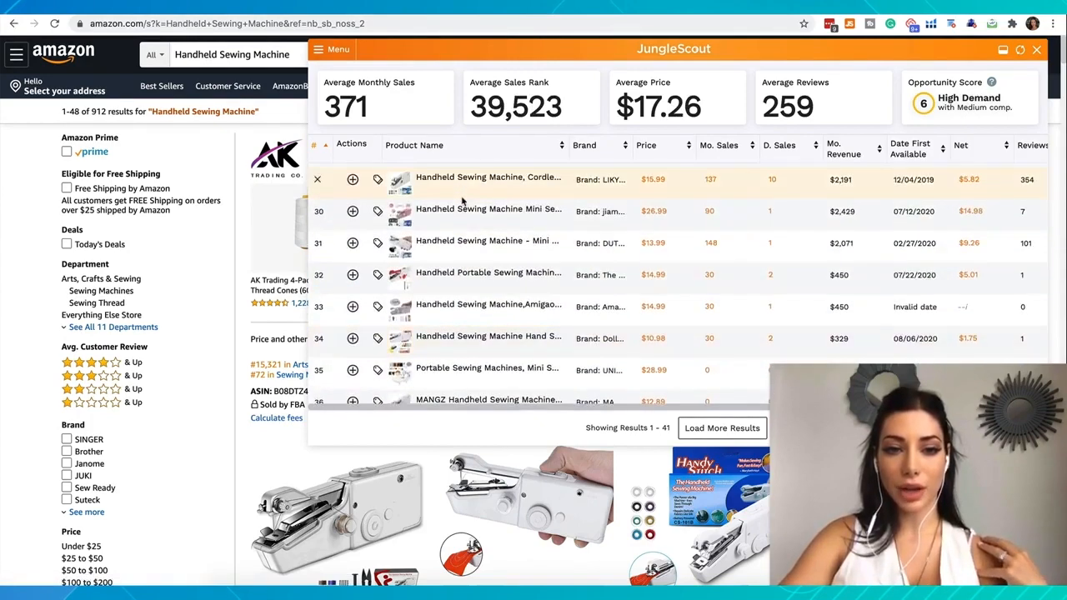
scroll(464, 200, "up", 12)
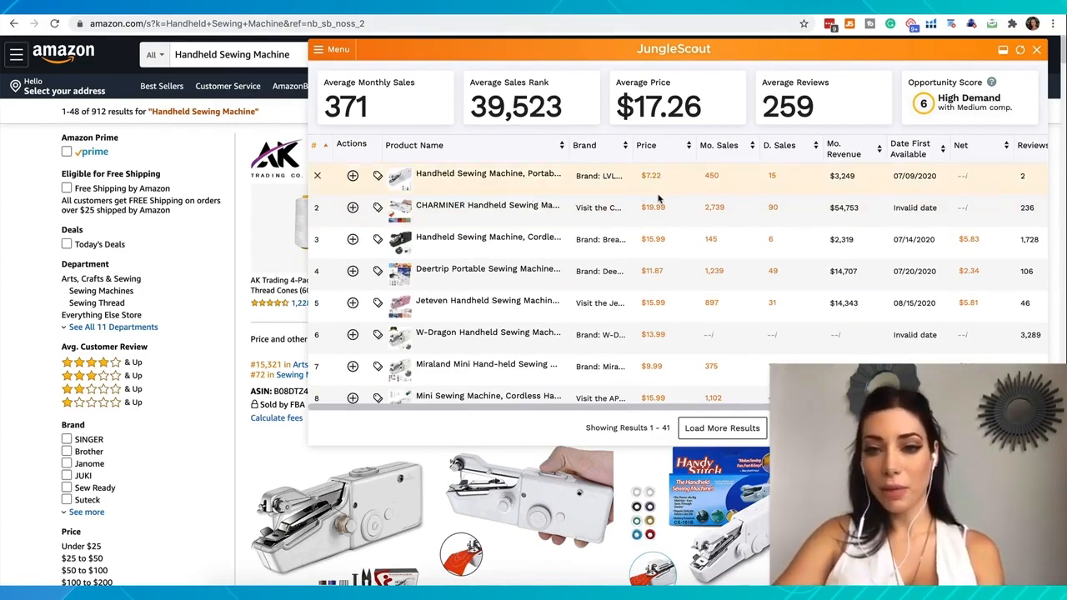
scroll(658, 199, "right", 3)
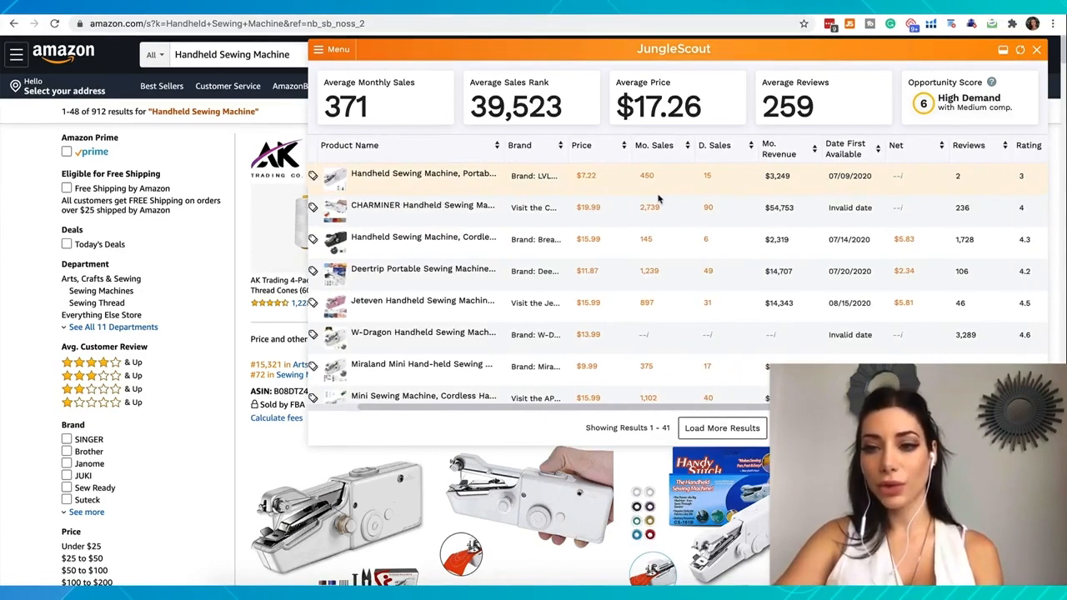
scroll(658, 198, "right", 2)
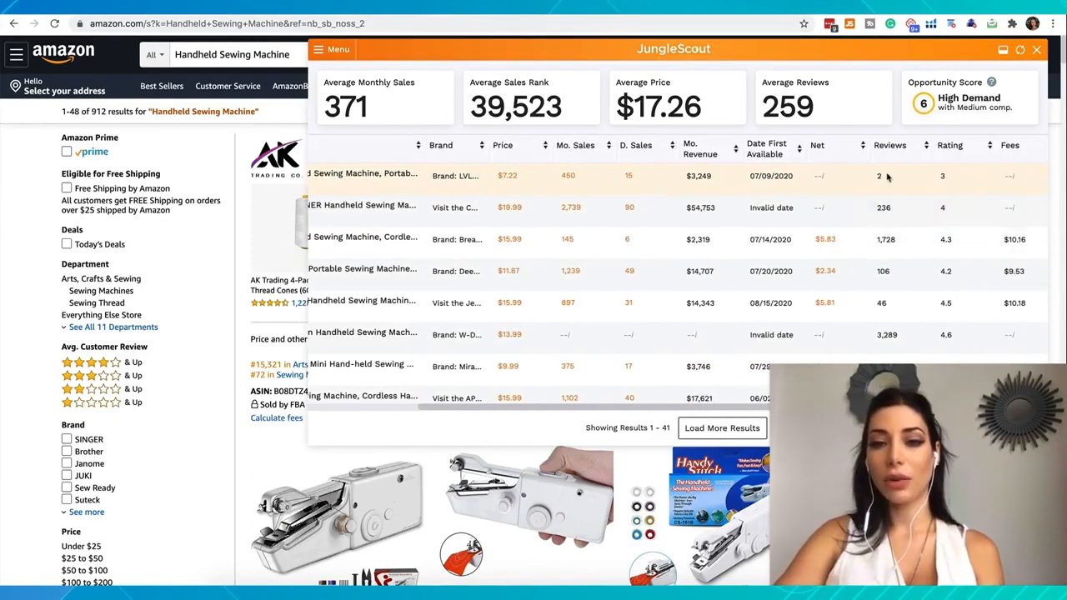
scroll(887, 177, "left", 1)
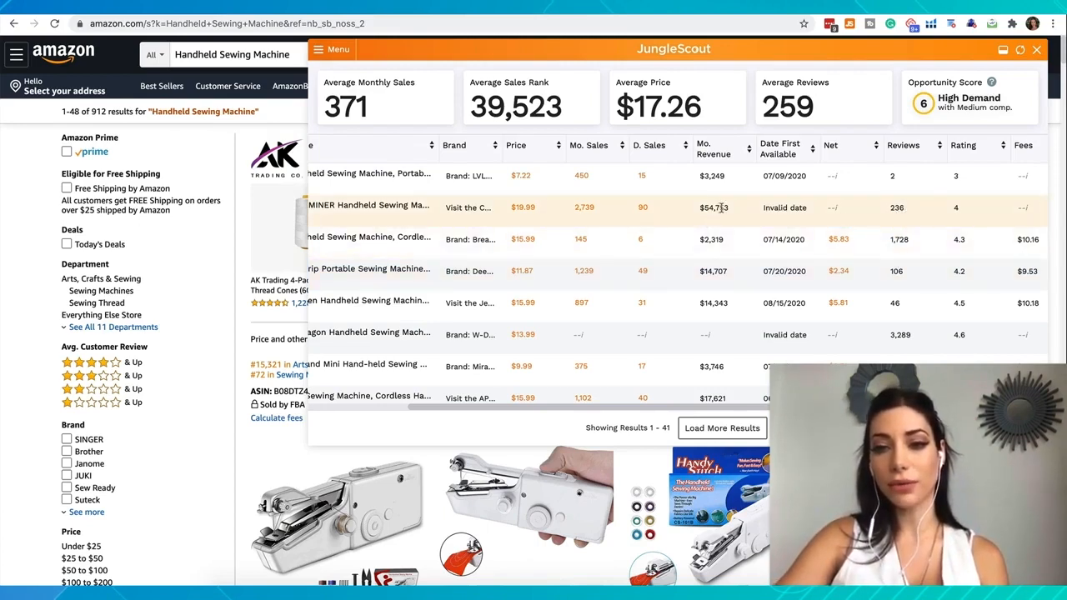
scroll(831, 213, "down", 1)
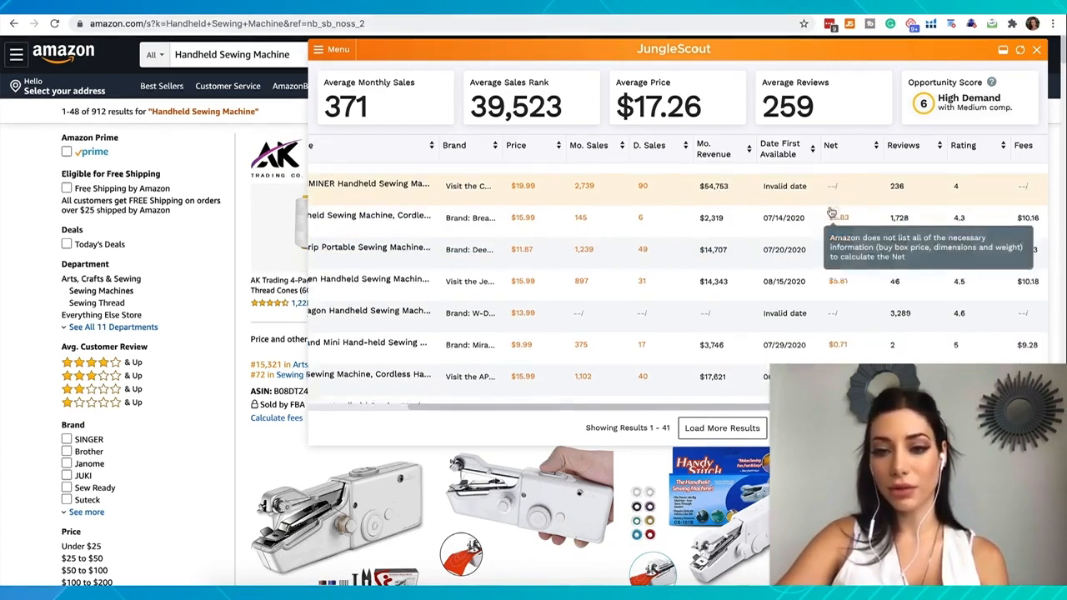
scroll(859, 225, "down", 1)
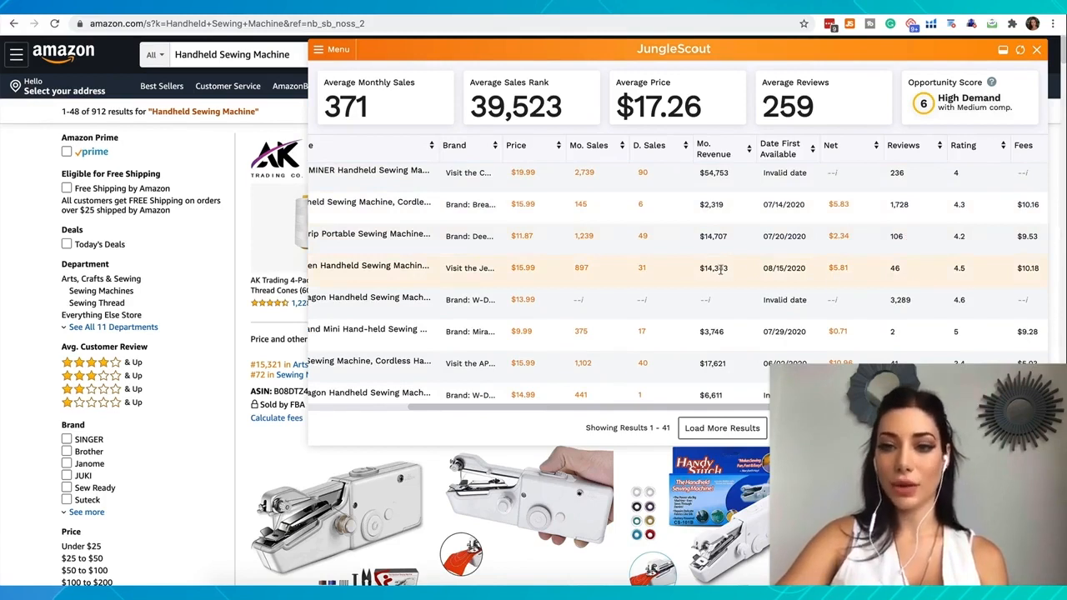
scroll(904, 284, "down", 1)
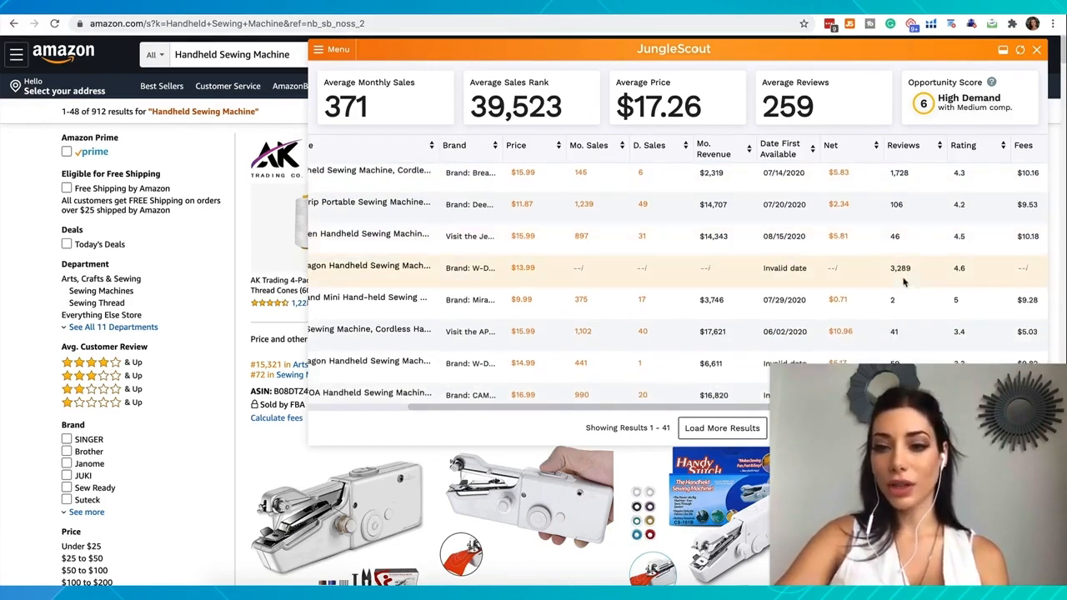
Compare the review counts of individual listings, including the $13.99 W-Dragon, the cordless $15.99 model, LIUMY and the $14.99 Mini Portable
scroll(903, 284, "up", 1)
left_click_drag(889, 276, 921, 281)
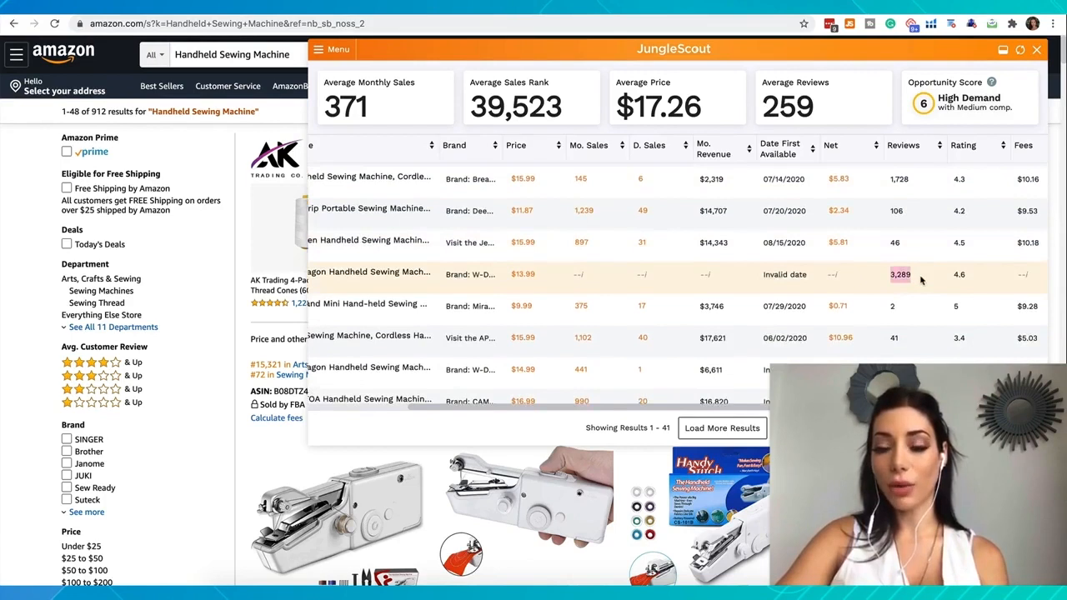
scroll(921, 280, "up", 2)
left_click_drag(888, 224, 912, 225)
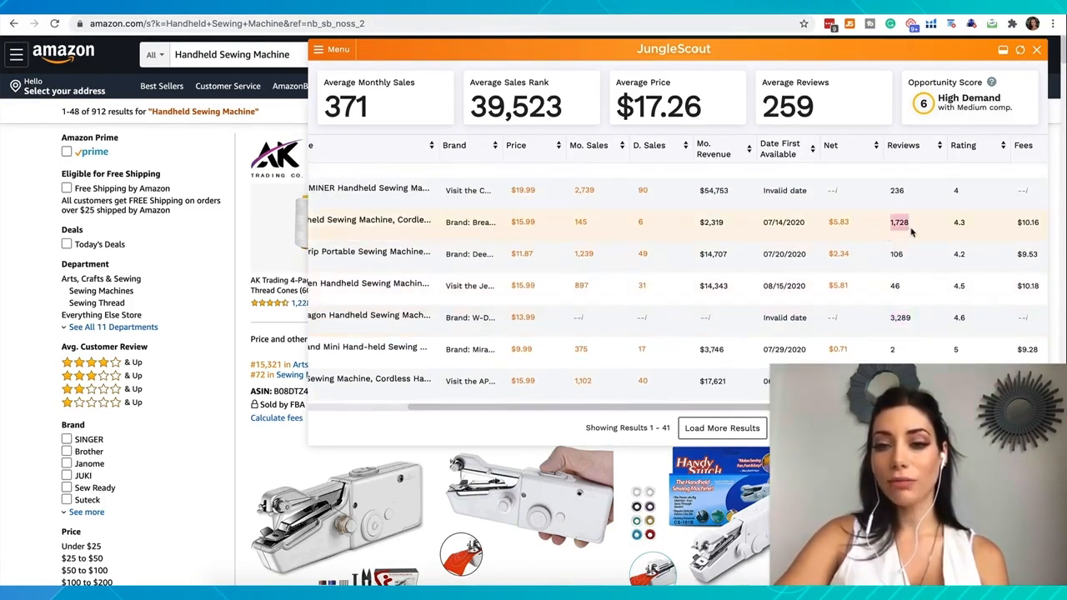
left_click_drag(906, 285, 889, 259)
scroll(889, 259, "down", 5)
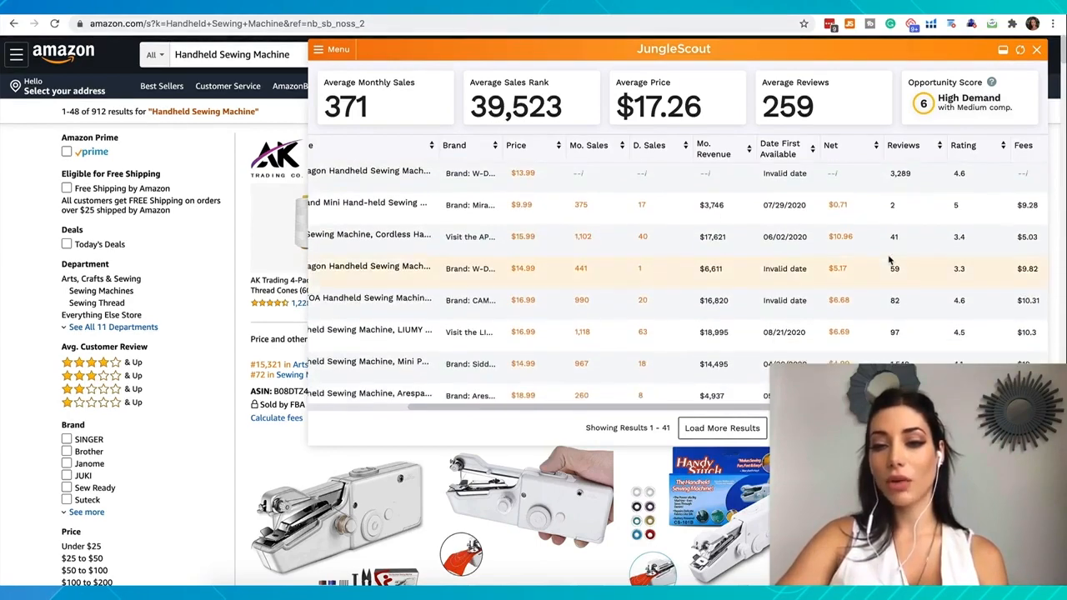
left_click_drag(903, 296, 890, 293)
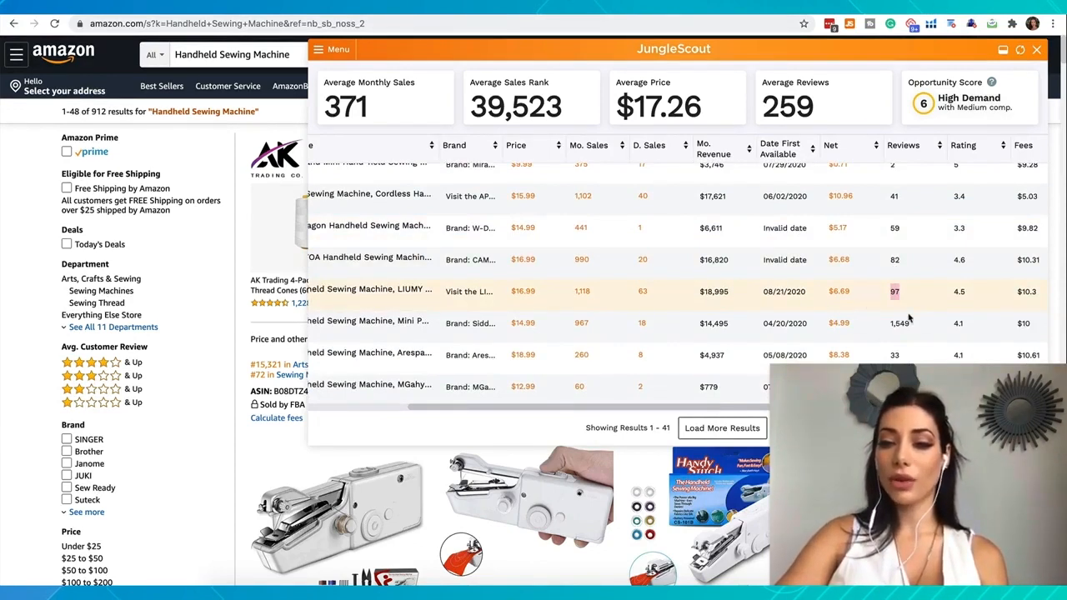
left_click_drag(913, 327, 889, 325)
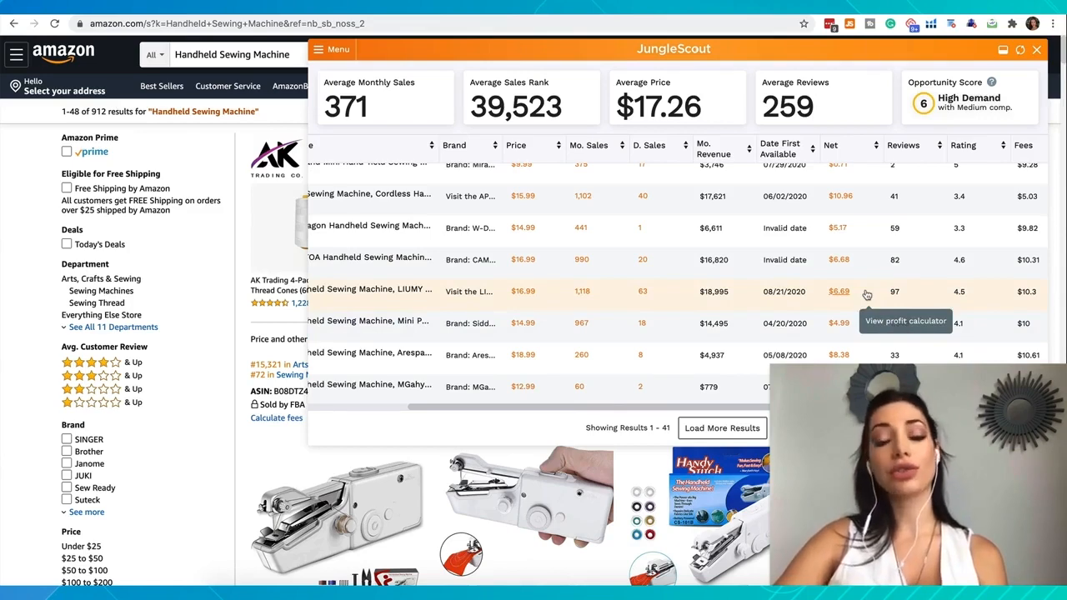
Examine the reviews column from the first listing down through the rest of the table to judge the niche's competition
scroll(867, 294, "up", 5)
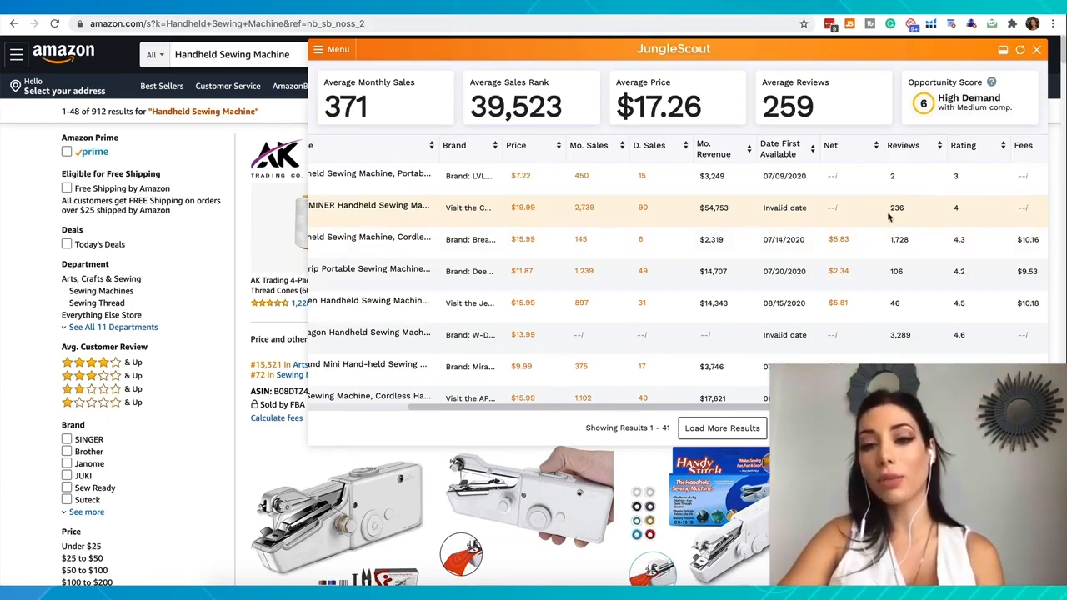
scroll(888, 217, "down", 5)
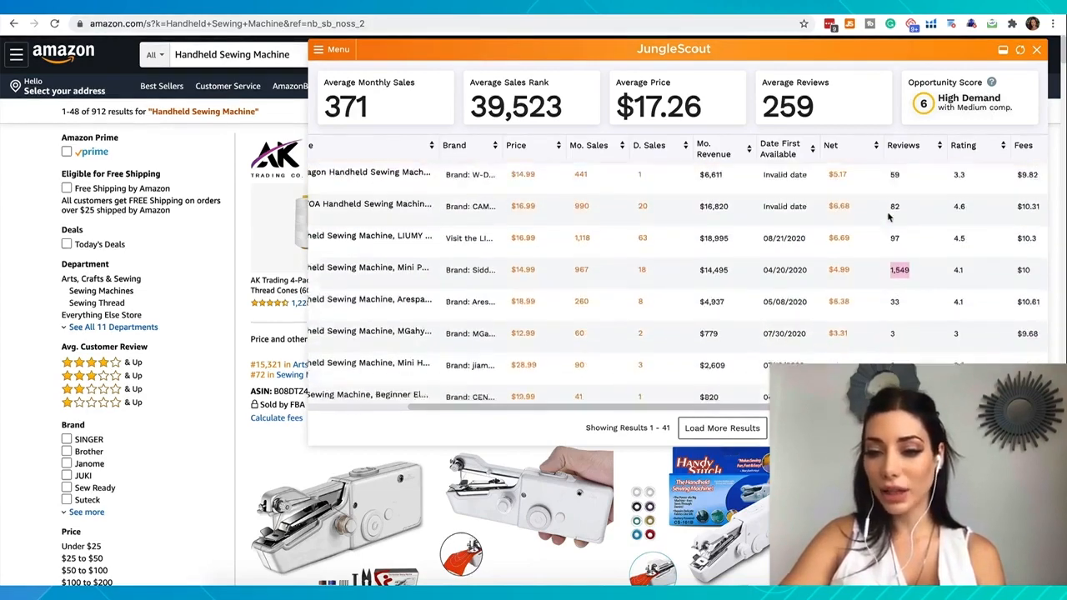
scroll(896, 262, "down", 2)
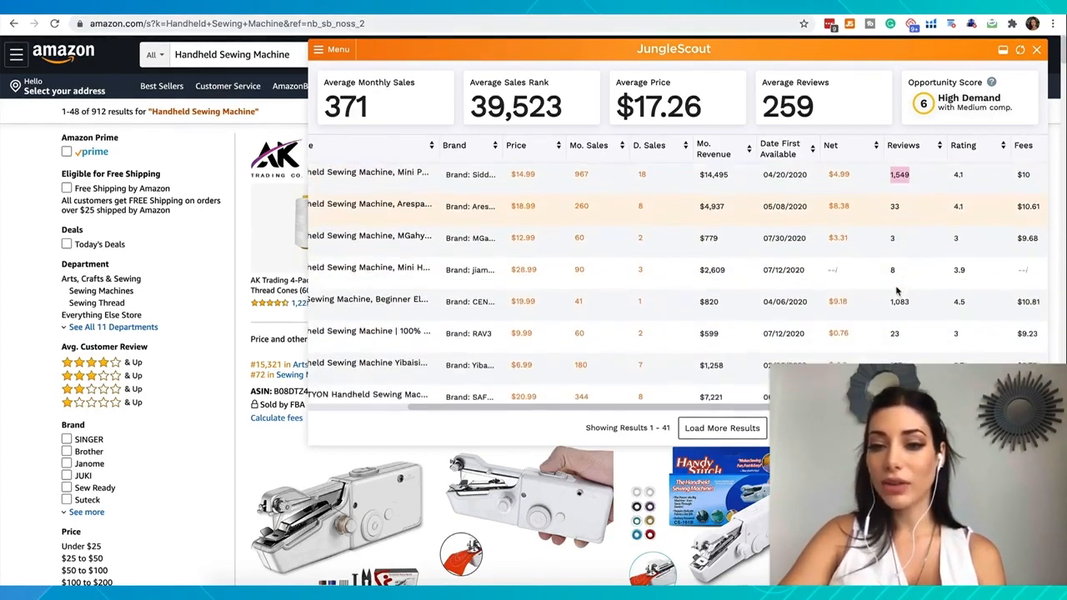
scroll(900, 267, "down", 4)
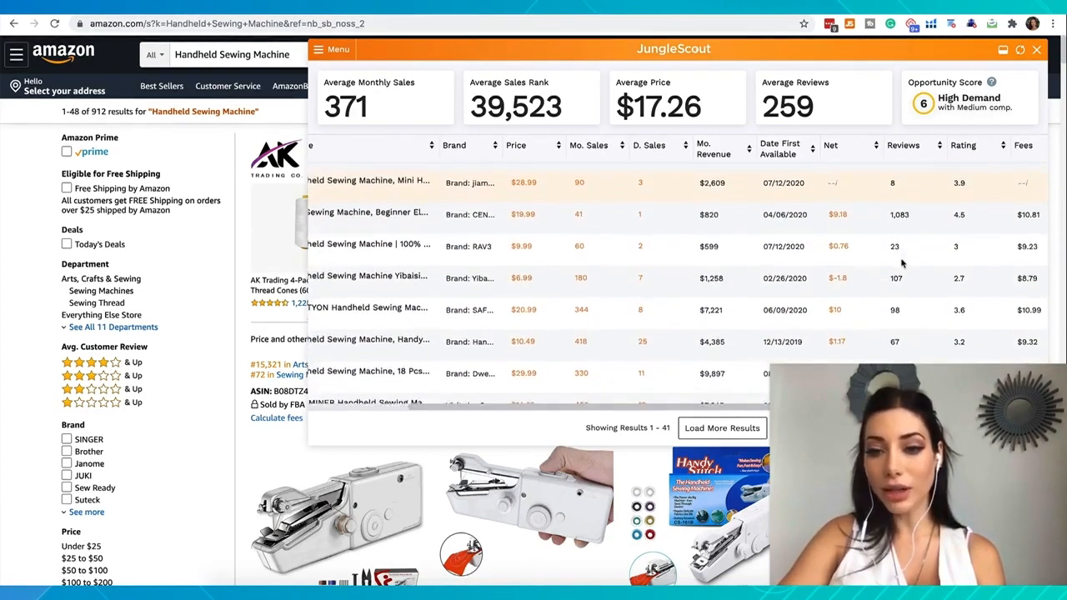
scroll(901, 264, "down", 2)
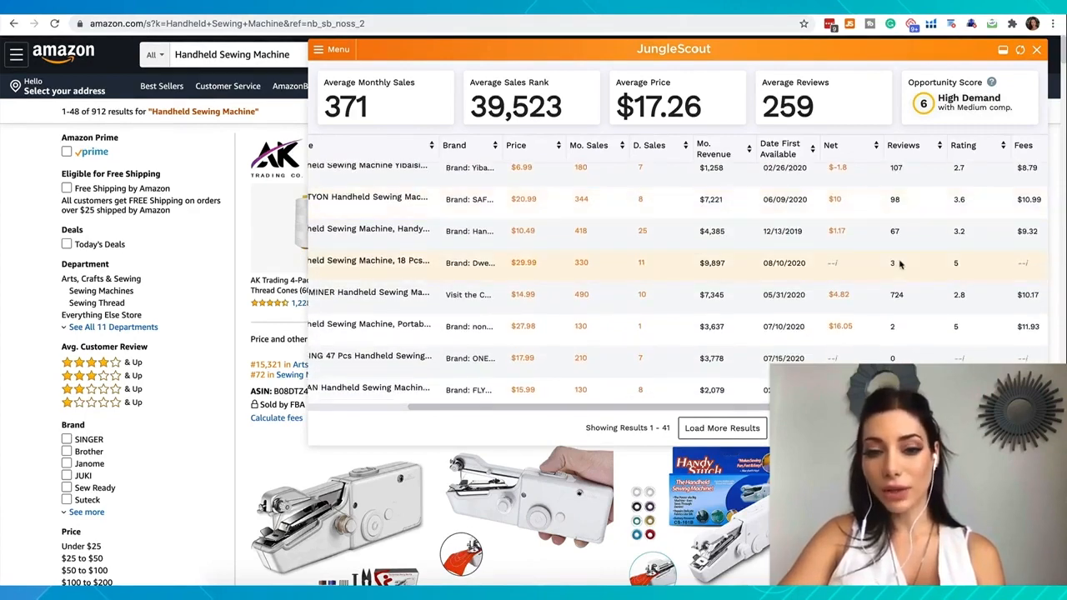
scroll(900, 264, "down", 2)
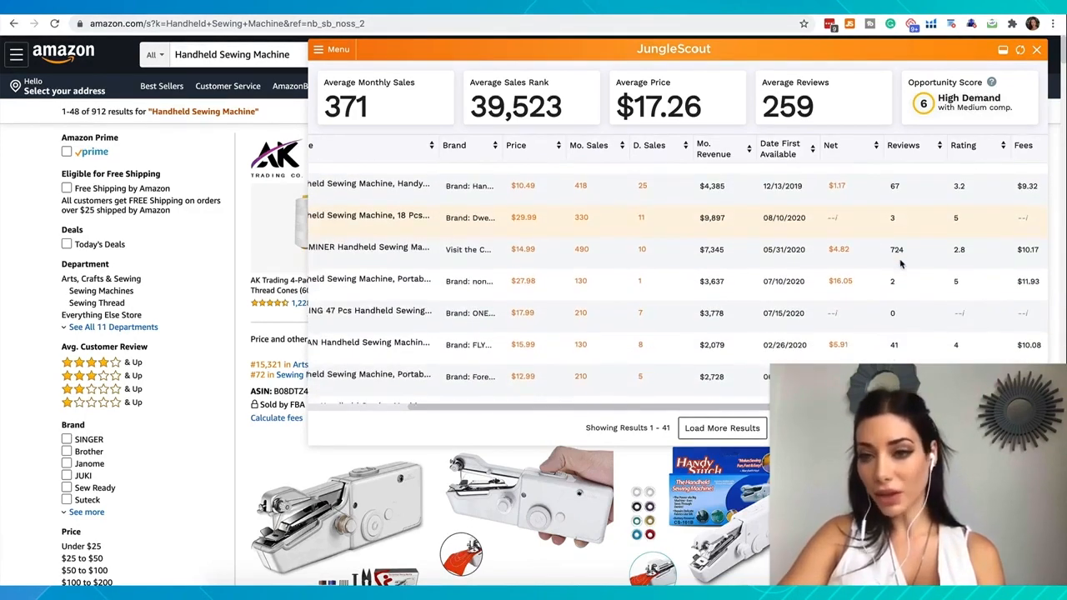
Examine the rating column from the first listing down the table to judge how well the existing products are rated
scroll(900, 263, "down", 6)
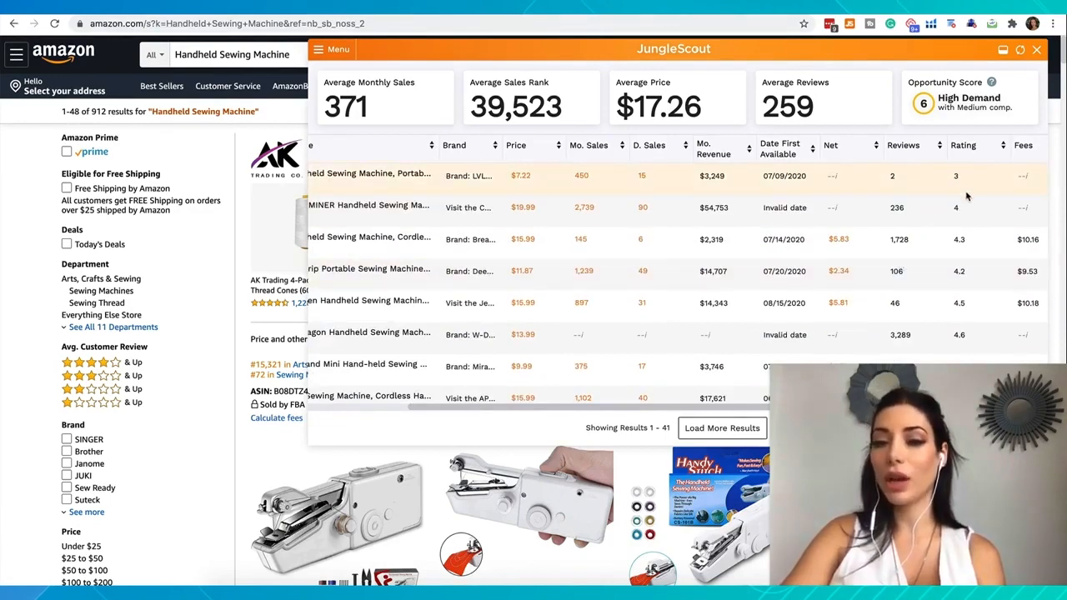
scroll(964, 222, "down", 2)
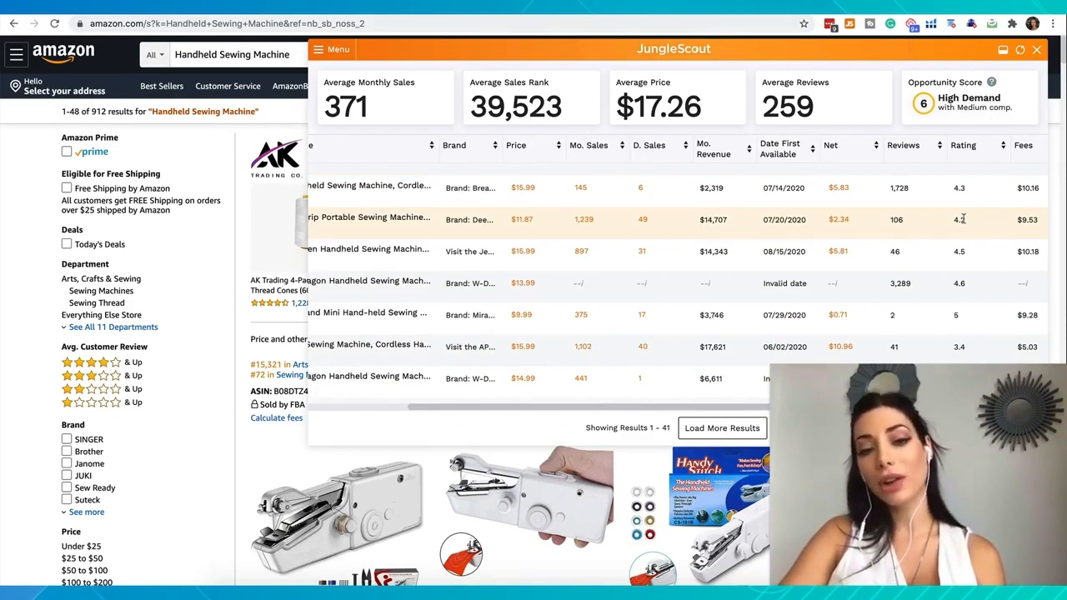
scroll(963, 218, "down", 3)
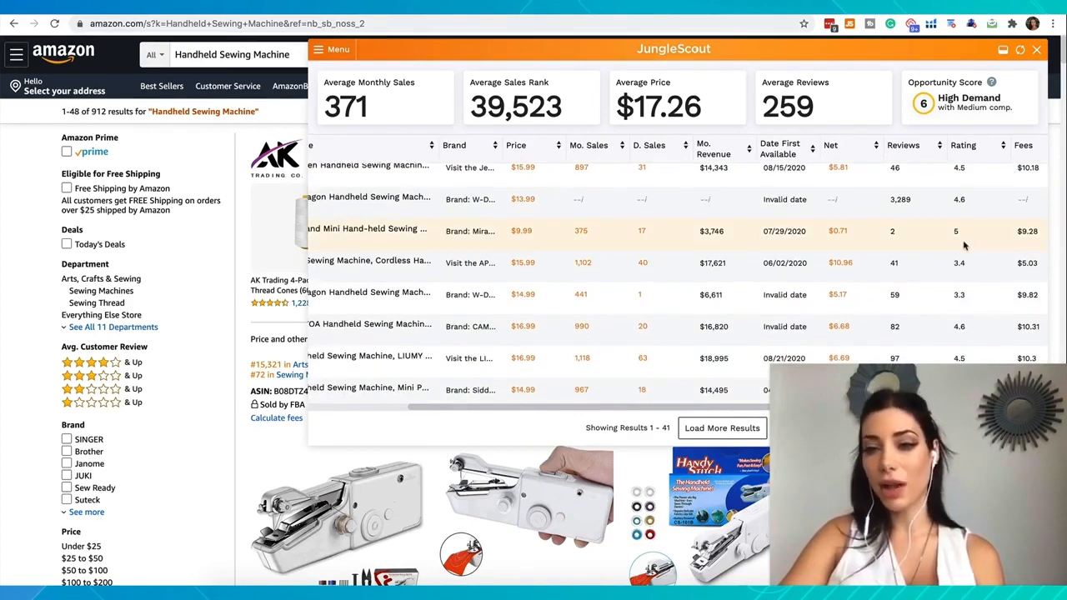
scroll(961, 262, "down", 3)
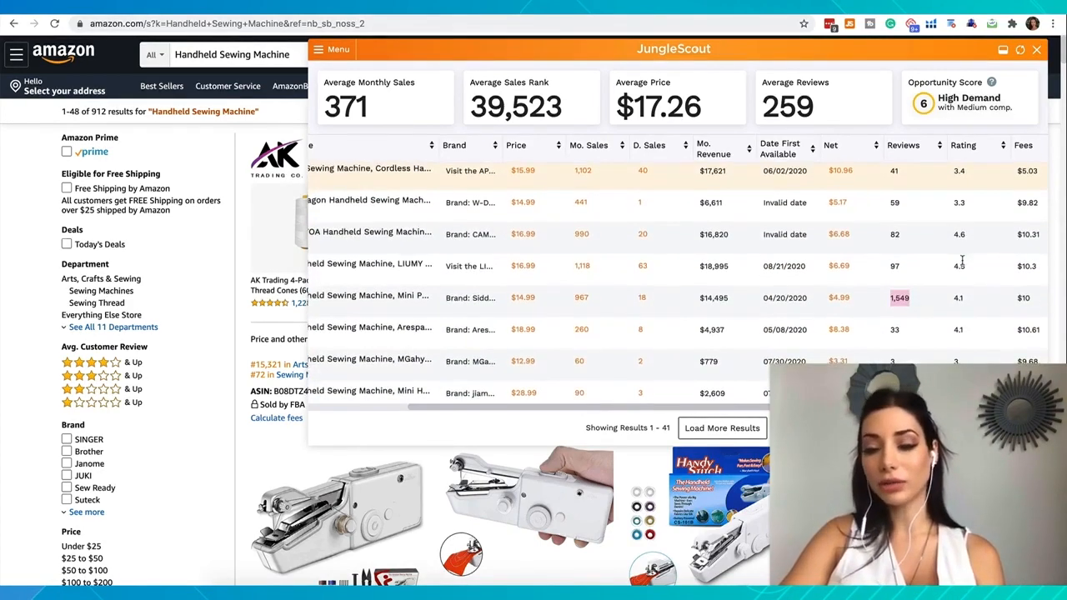
scroll(961, 260, "down", 10)
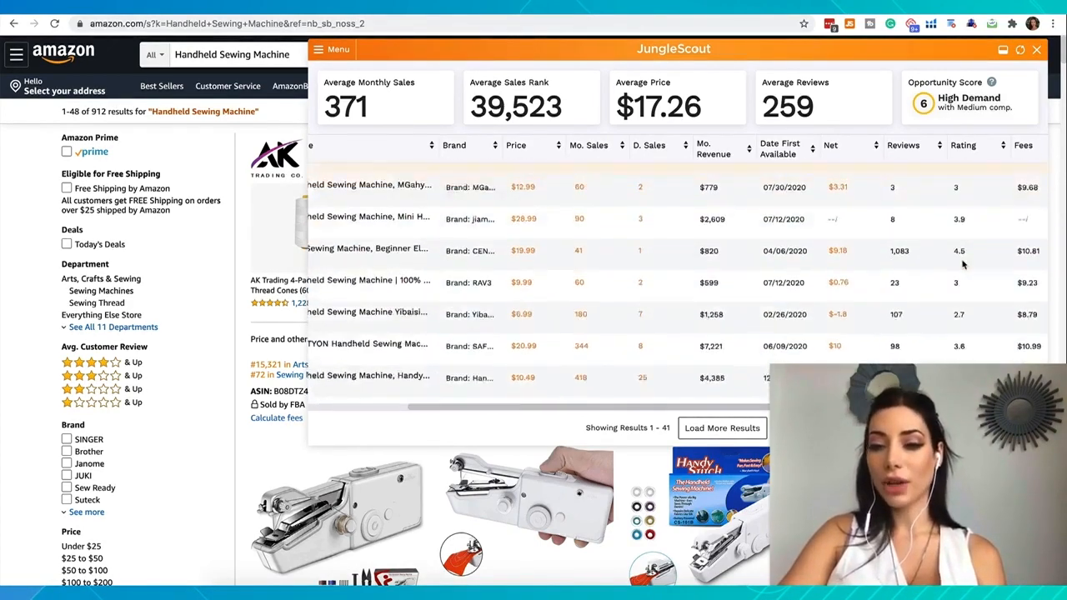
Preview the cordless $15.99, Deertrip and Jeteven listings, and open the product page of the $13.99 W-Dragon Handheld Sewing Machine
scroll(916, 259, "left", 5)
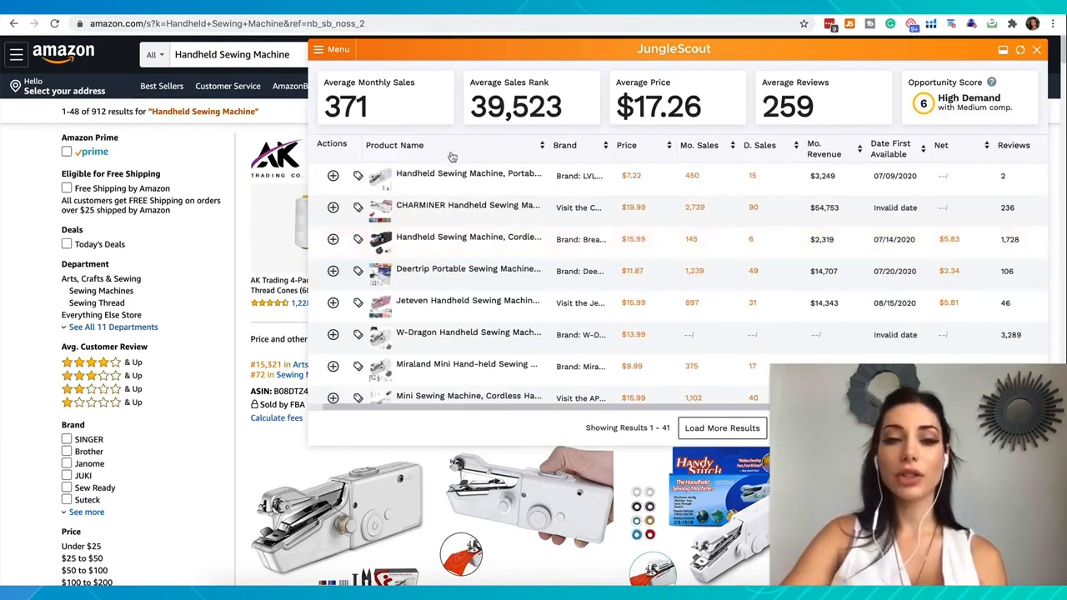
mouse_move(431, 194)
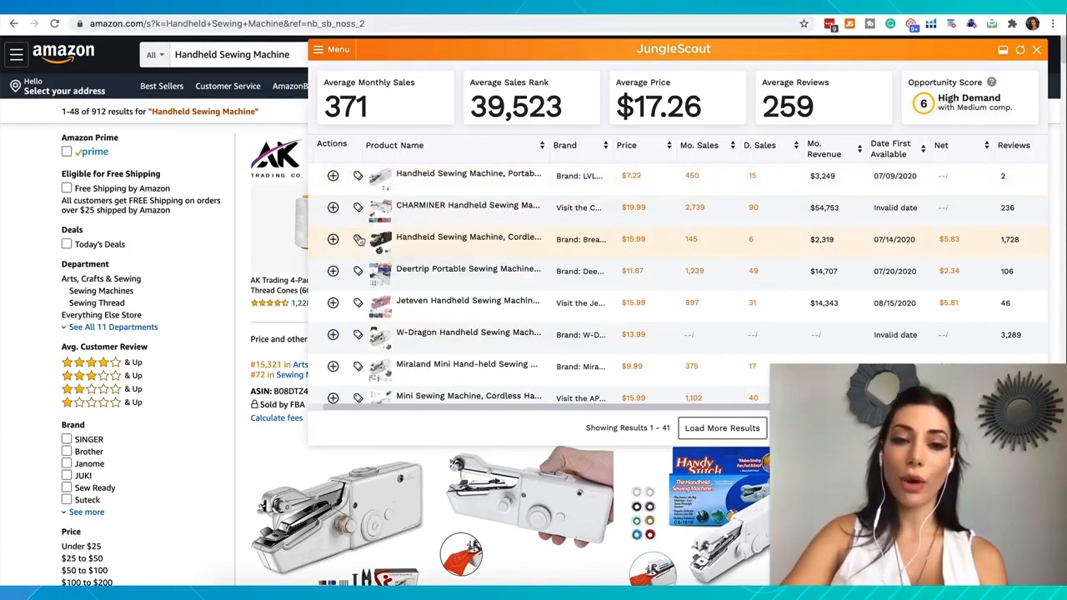
mouse_move(399, 243)
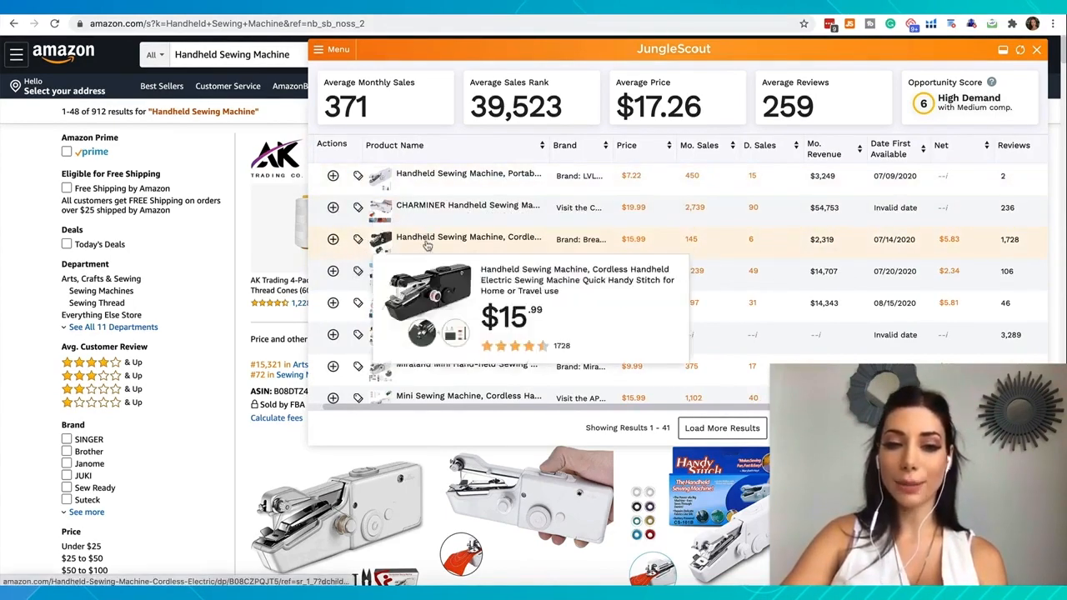
mouse_move(409, 281)
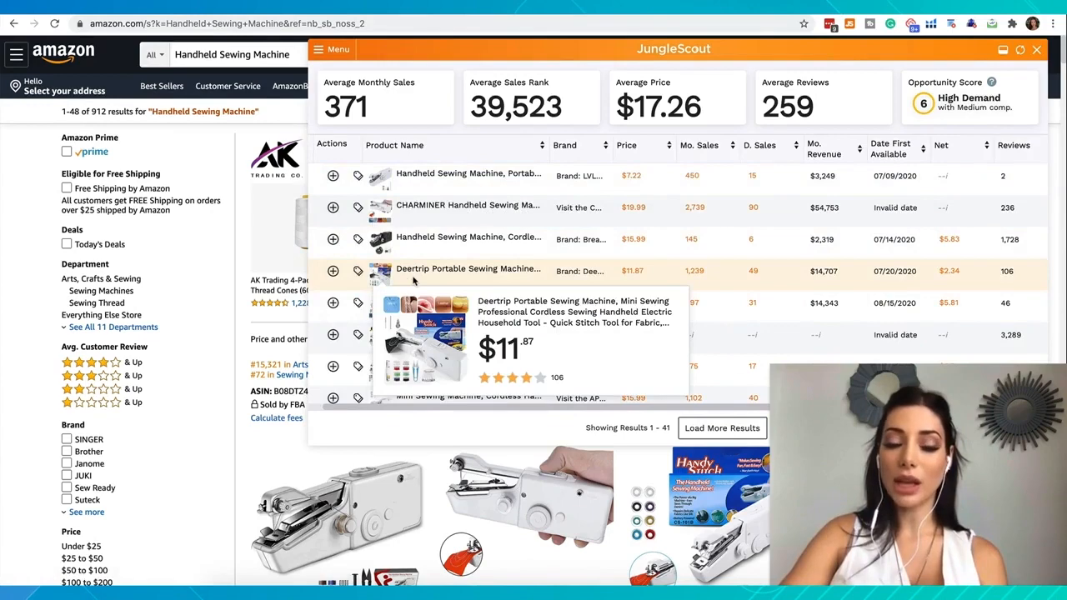
mouse_move(409, 313)
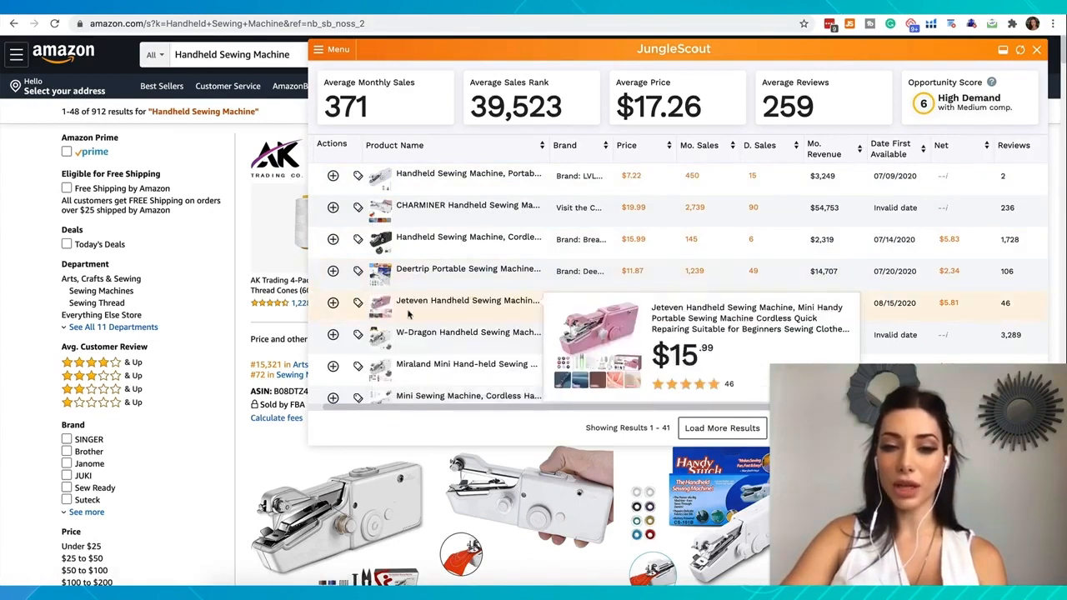
mouse_move(416, 344)
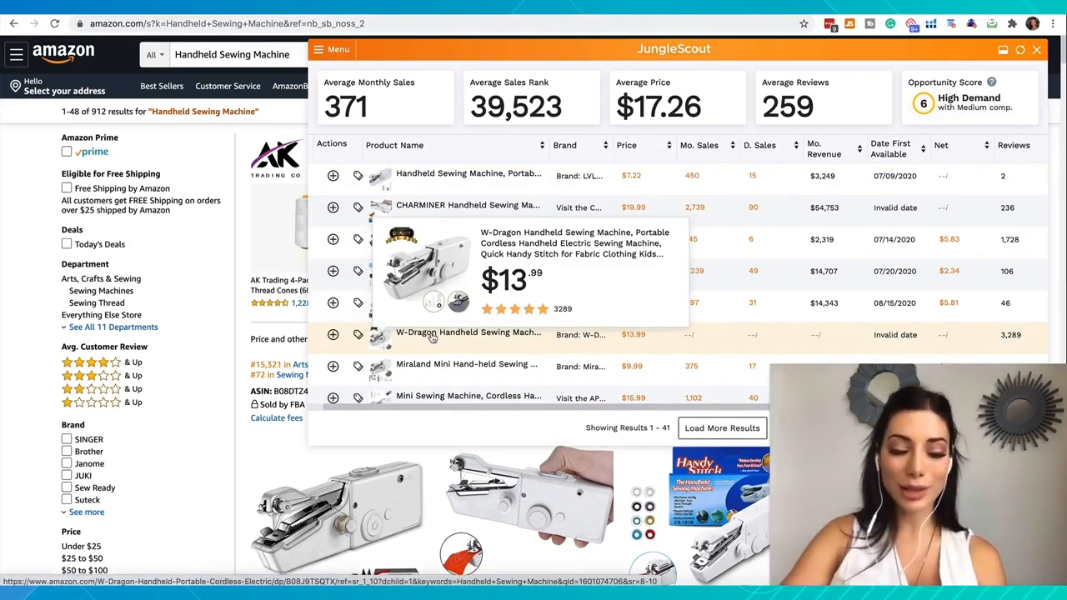
left_click(432, 335)
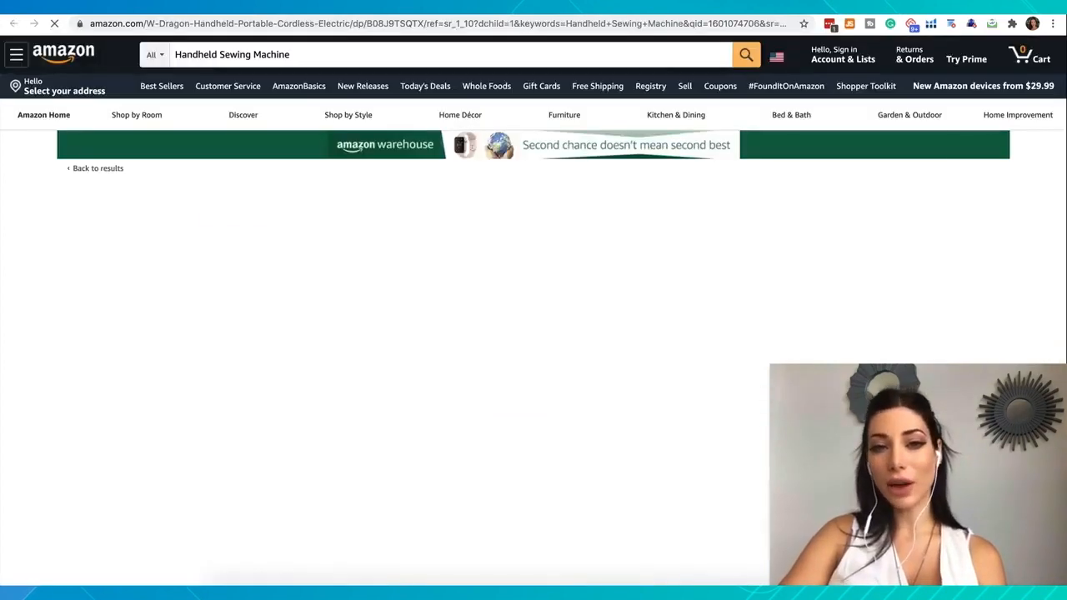
Copy the brand name W-Dragon from the product title and look through the brand's other listings on Amazon
left_click_drag(546, 196, 607, 197)
key("super+c")
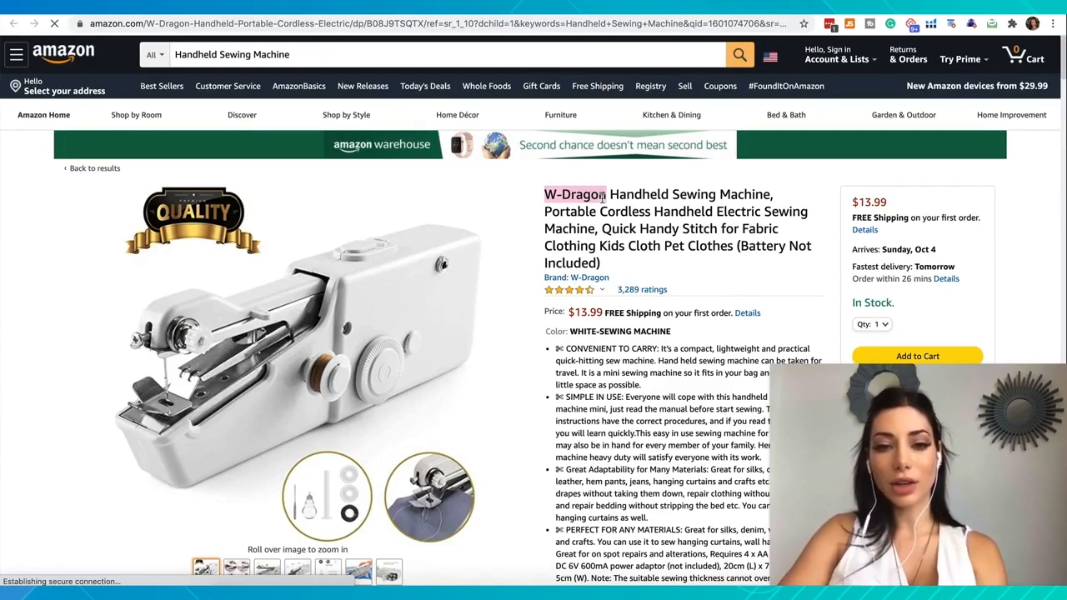
left_click(568, 280)
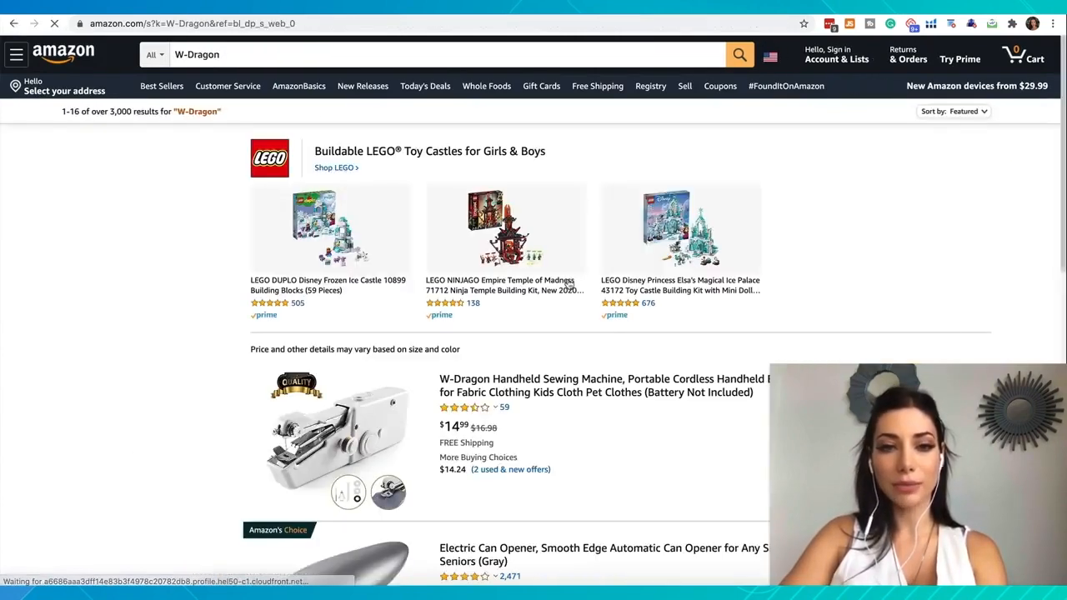
scroll(404, 442, "down", 2)
scroll(404, 442, "down", 5)
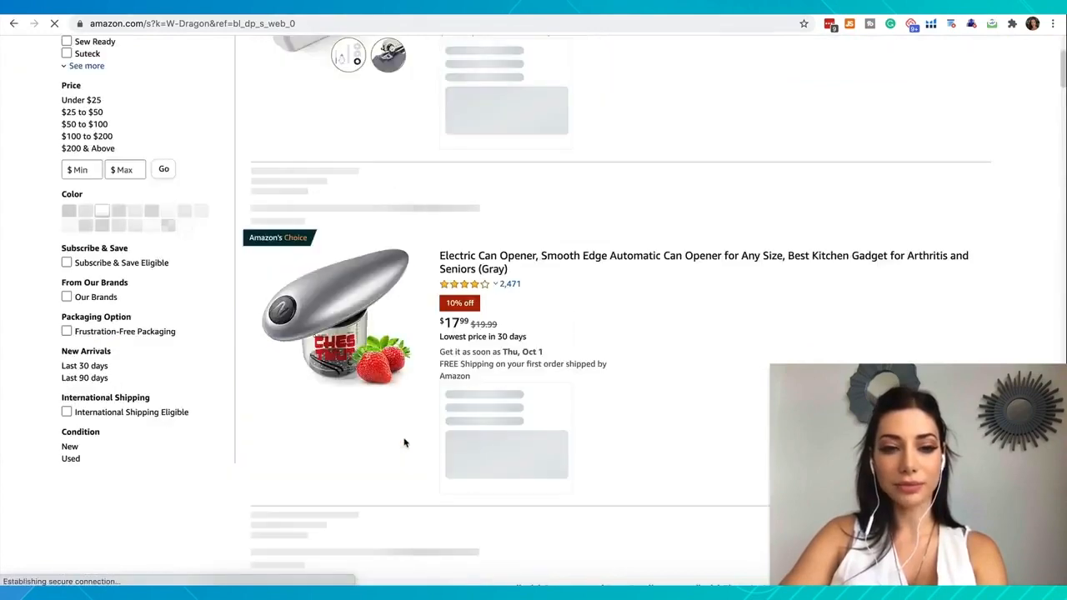
scroll(405, 443, "down", 10)
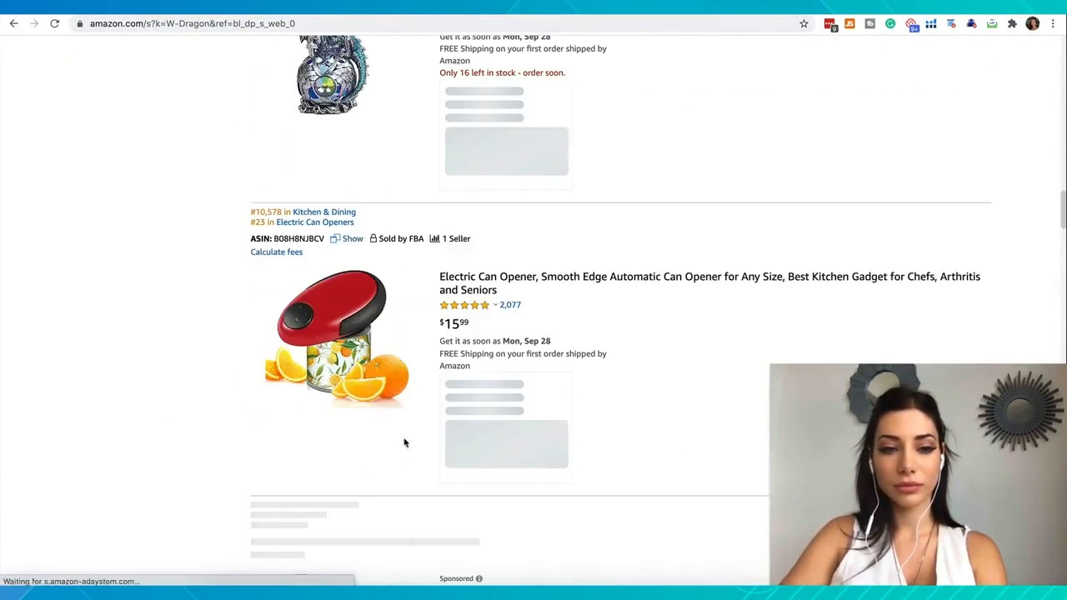
scroll(405, 443, "up", 15)
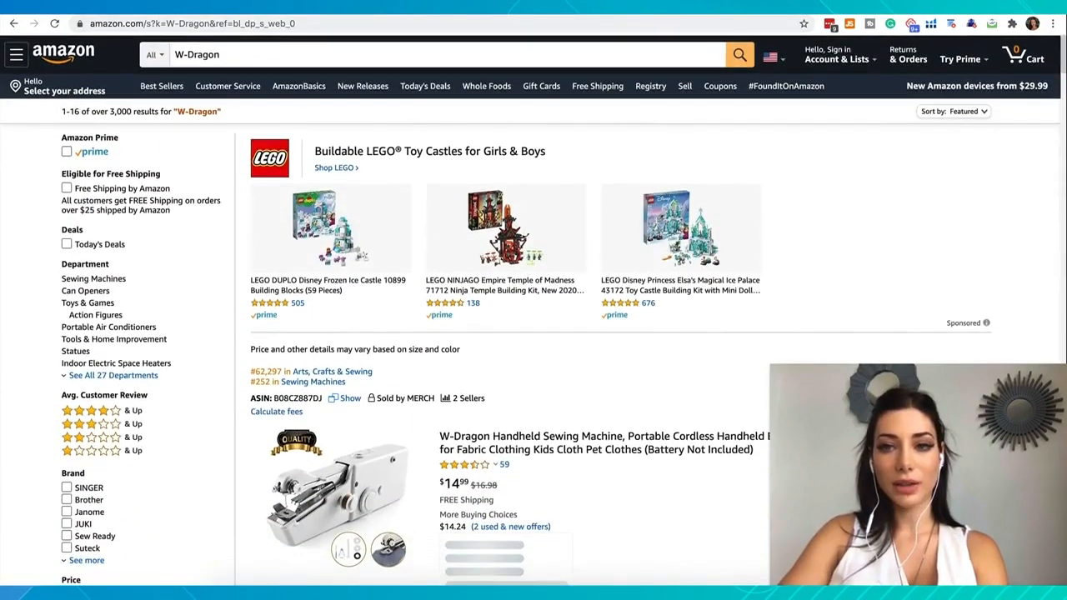
Search Google for W-Dragon in a new tab, check the results for the brand's own presence, and return to its Amazon listings
key("super+t")
key("super+v")
key("Return")
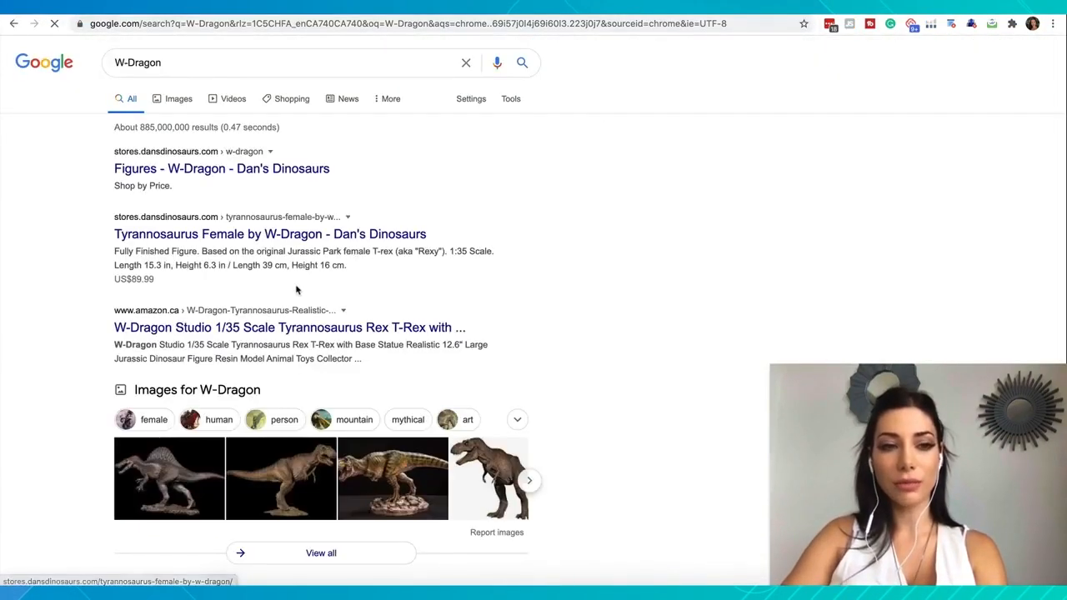
scroll(296, 289, "down", 10)
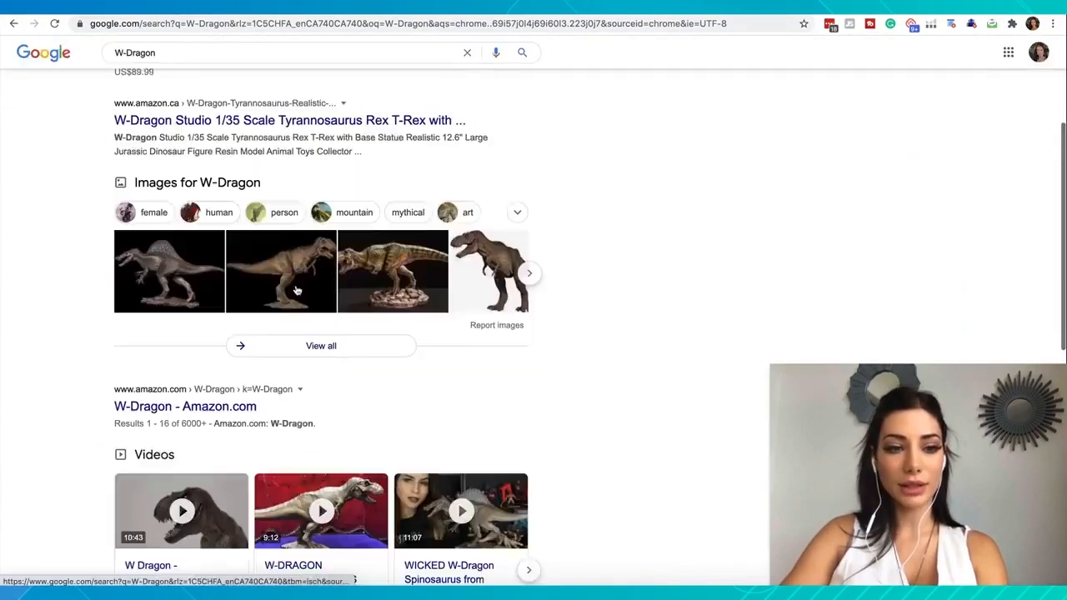
scroll(296, 289, "up", 10)
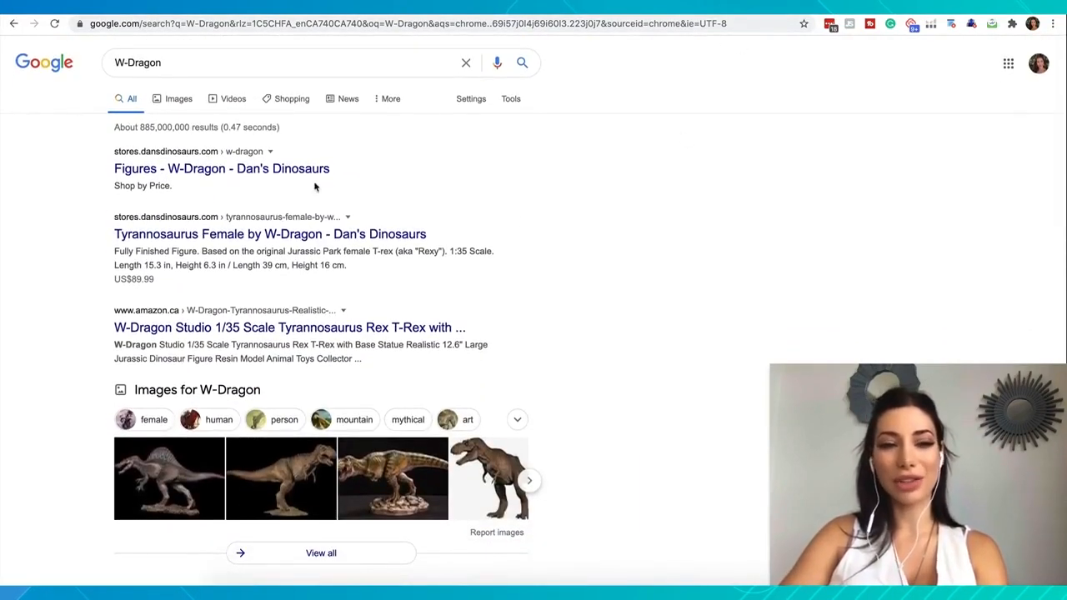
left_click(551, 8)
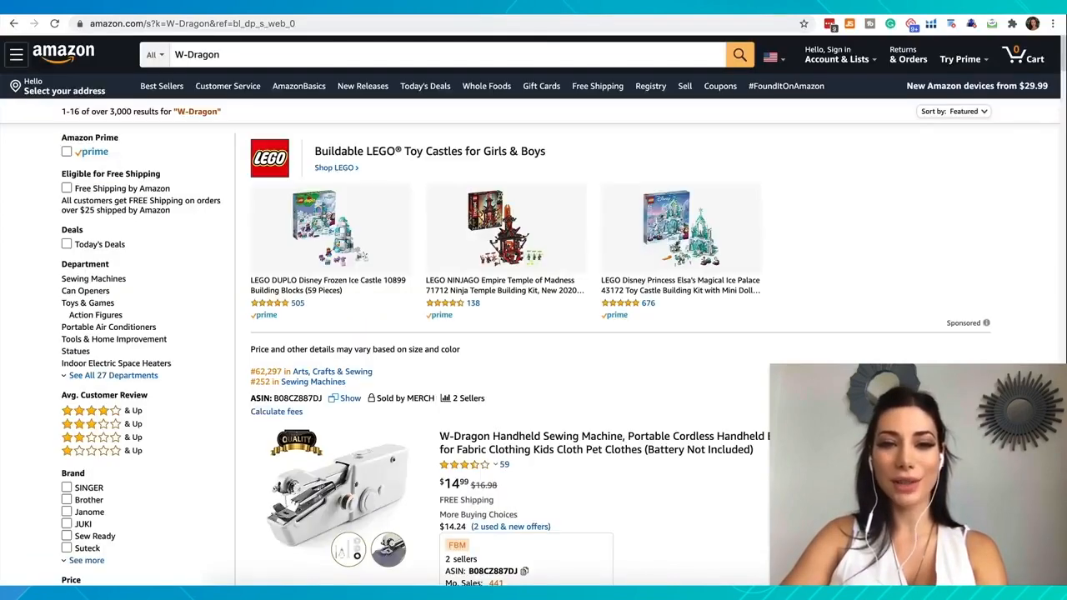
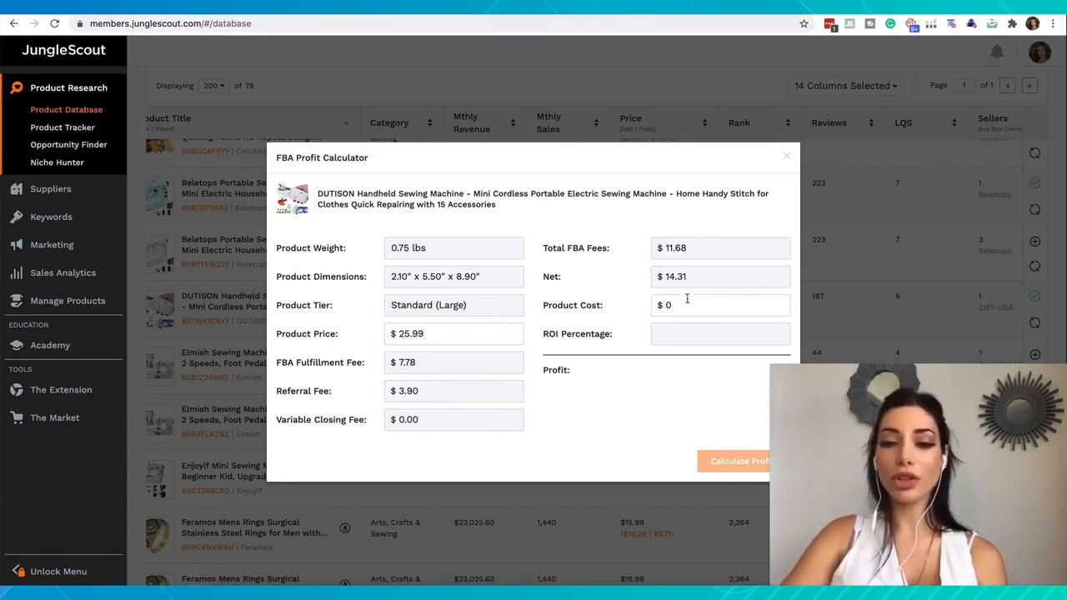
Copy "Handheld Sewing Machine" from the DUTISON product title in the FBA Profit Calculator and search Alibaba for it
left_click(679, 306)
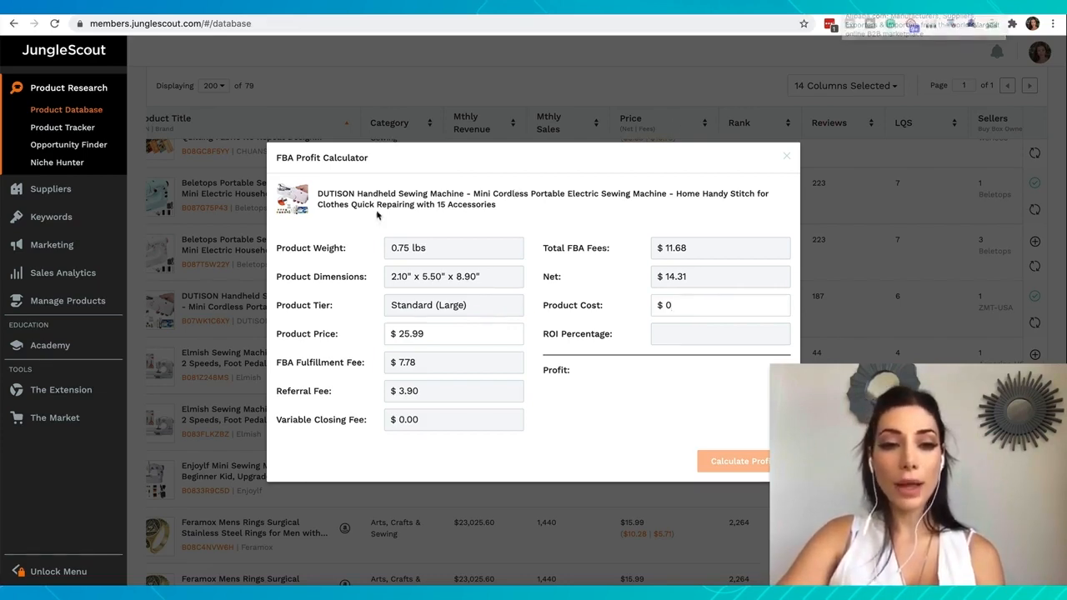
left_click_drag(357, 193, 464, 193)
key("ctrl+c")
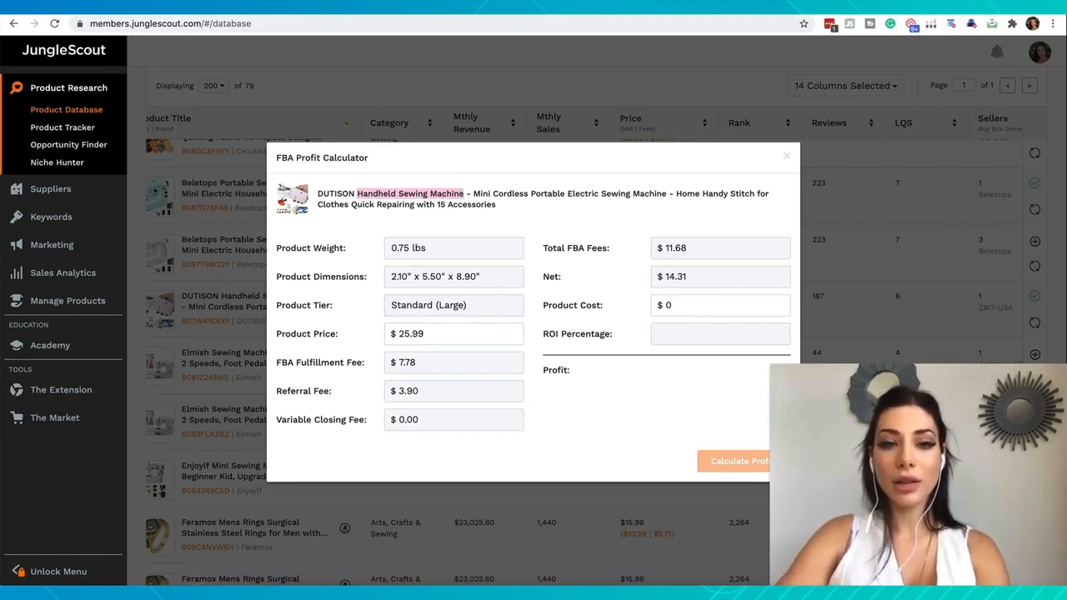
key("ctrl+Tab")
left_click(425, 105)
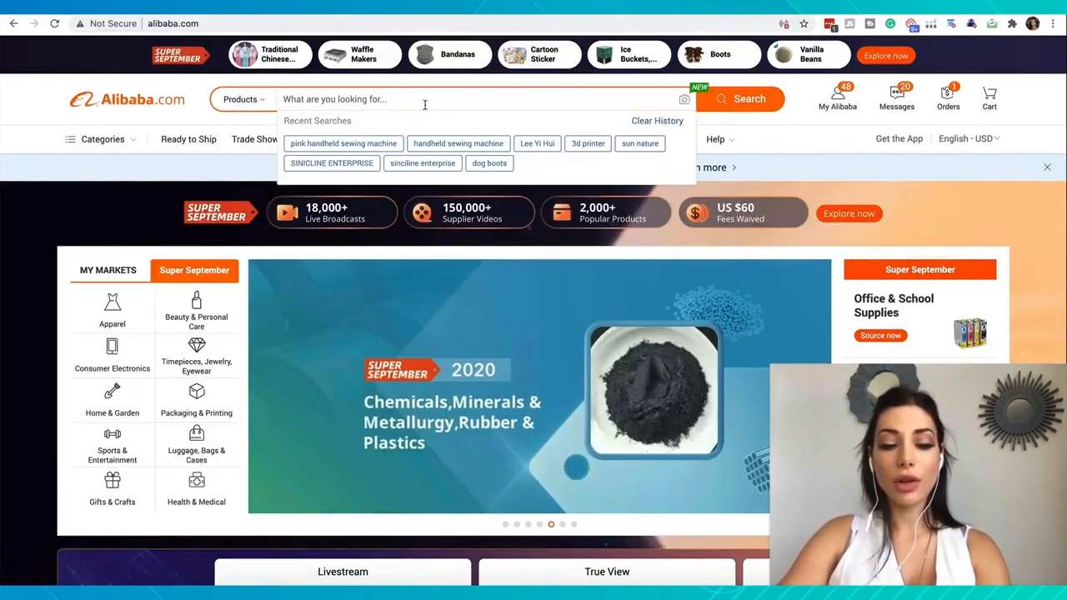
key("ctrl+v")
key("Return")
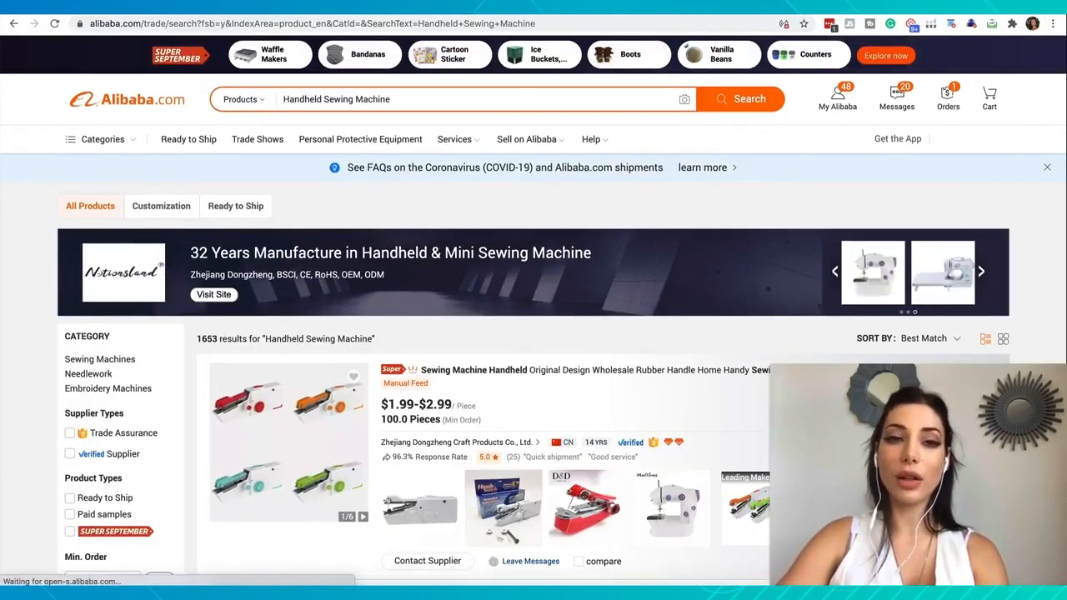
Browse the Alibaba supplier listings for handheld sewing machines, comparing their designs, unit prices and minimum orders
scroll(373, 305, "down", 5)
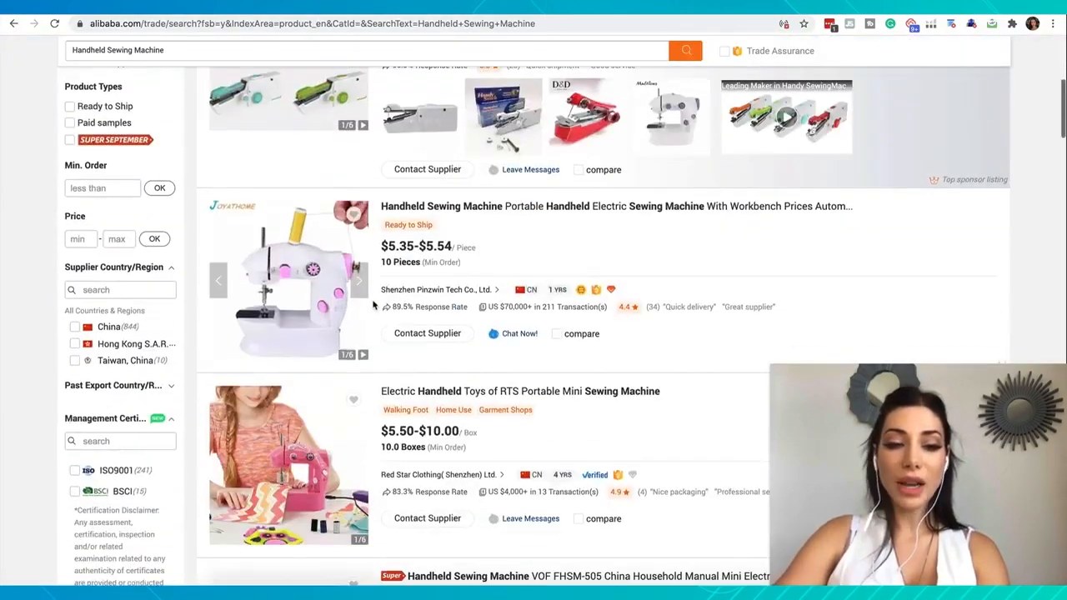
scroll(373, 305, "down", 8)
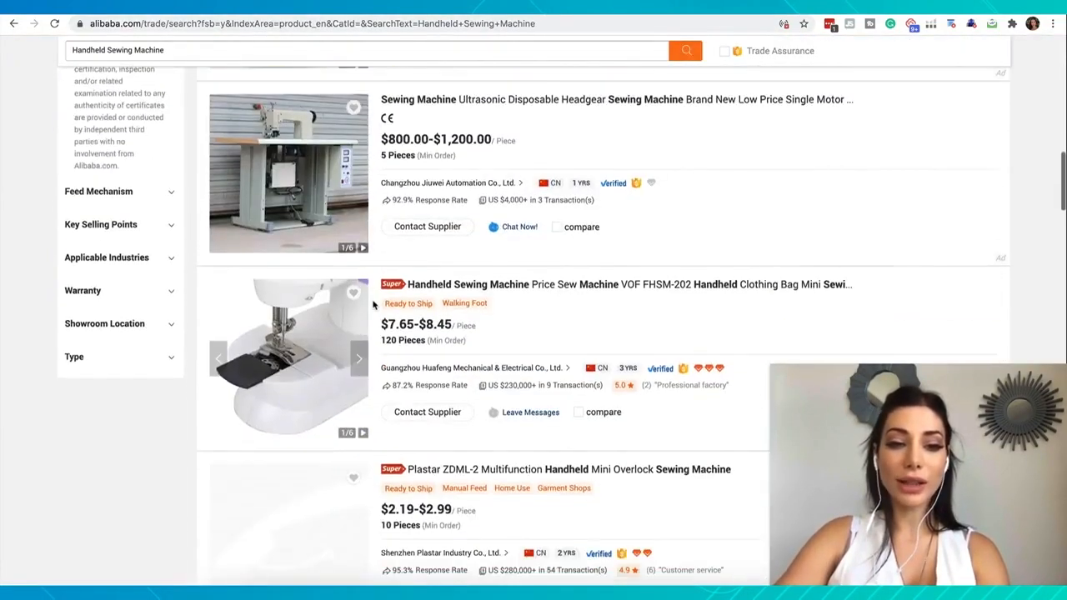
scroll(373, 305, "down", 4)
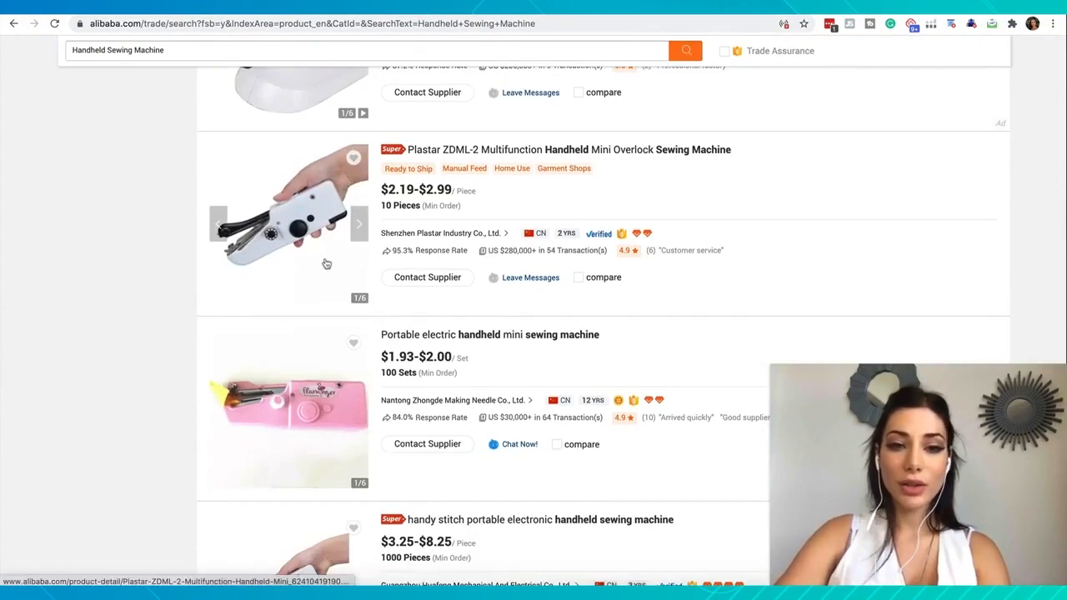
scroll(305, 217, "down", 2)
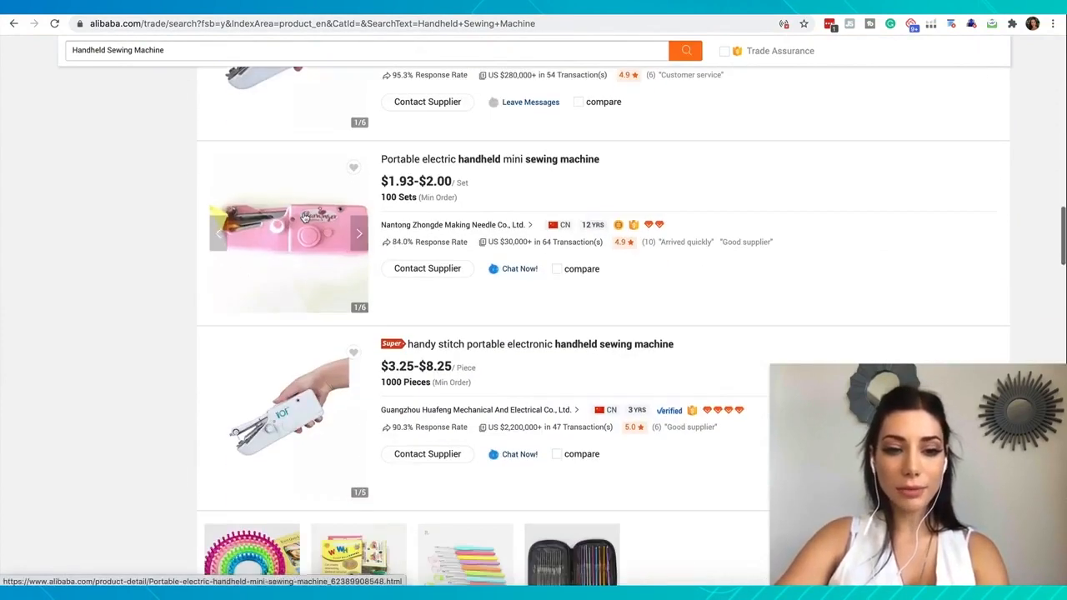
scroll(305, 217, "down", 3)
scroll(305, 141, "down", 6)
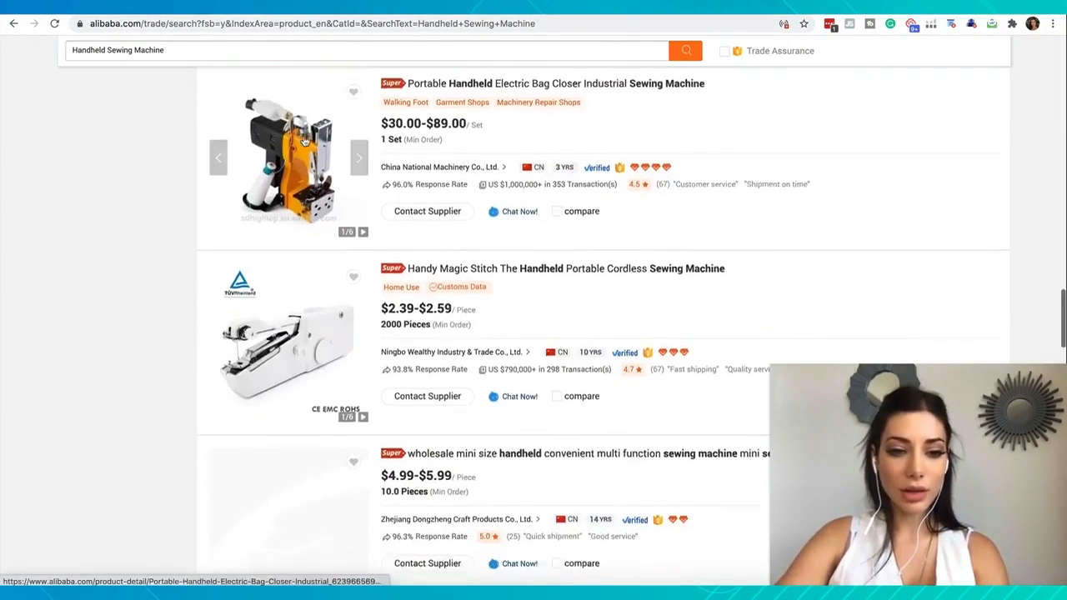
scroll(305, 142, "down", 1)
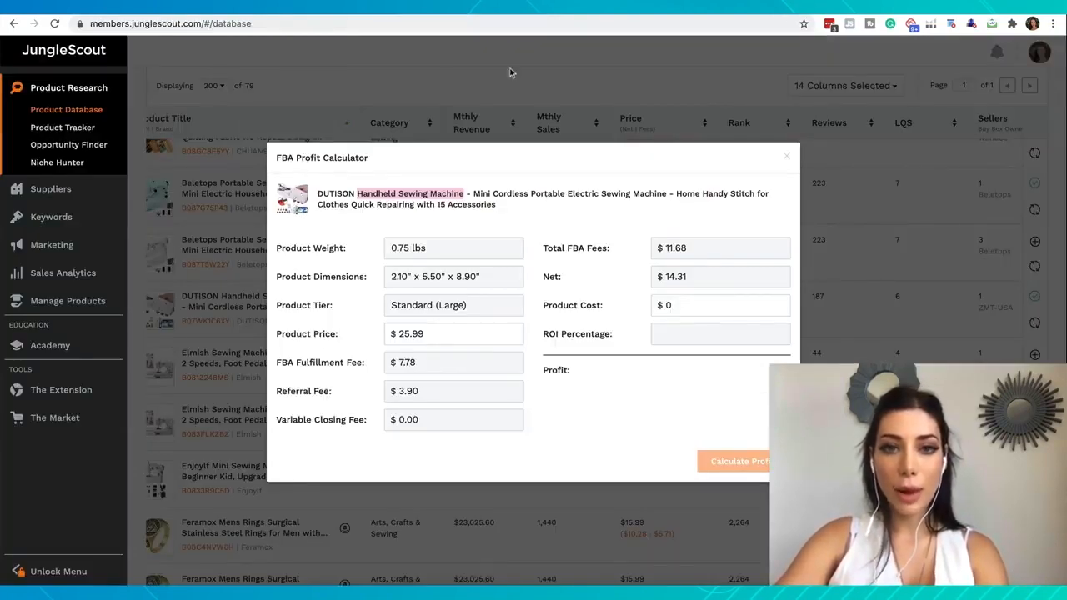
Open the DUTISON machine's Amazon page from the Jungle Scout product database, reopen its profit calculator, and inspect the Amazon product photos
left_click(510, 138)
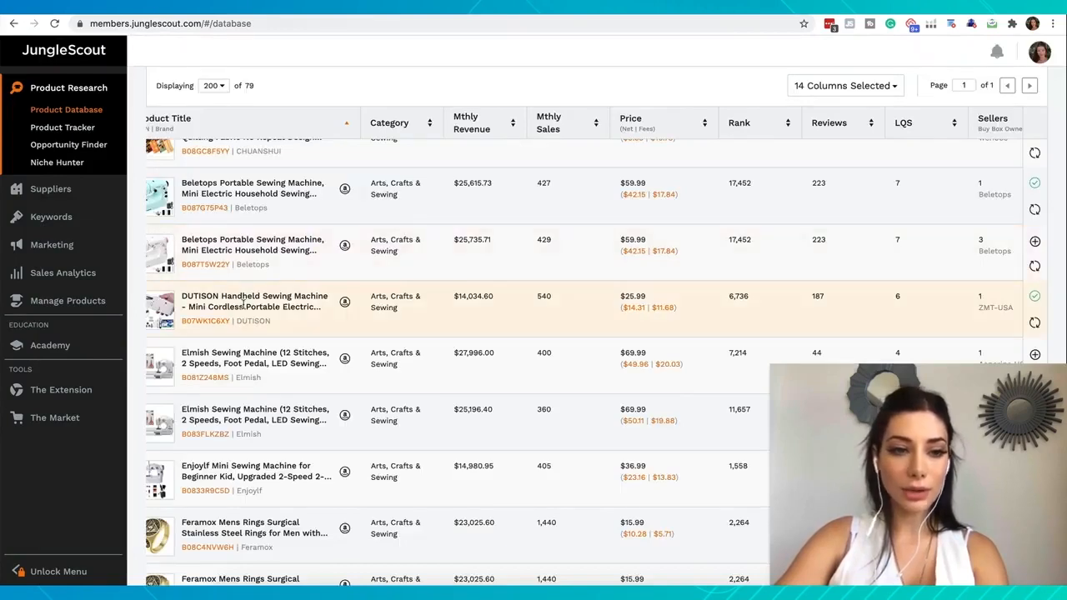
left_click(345, 302)
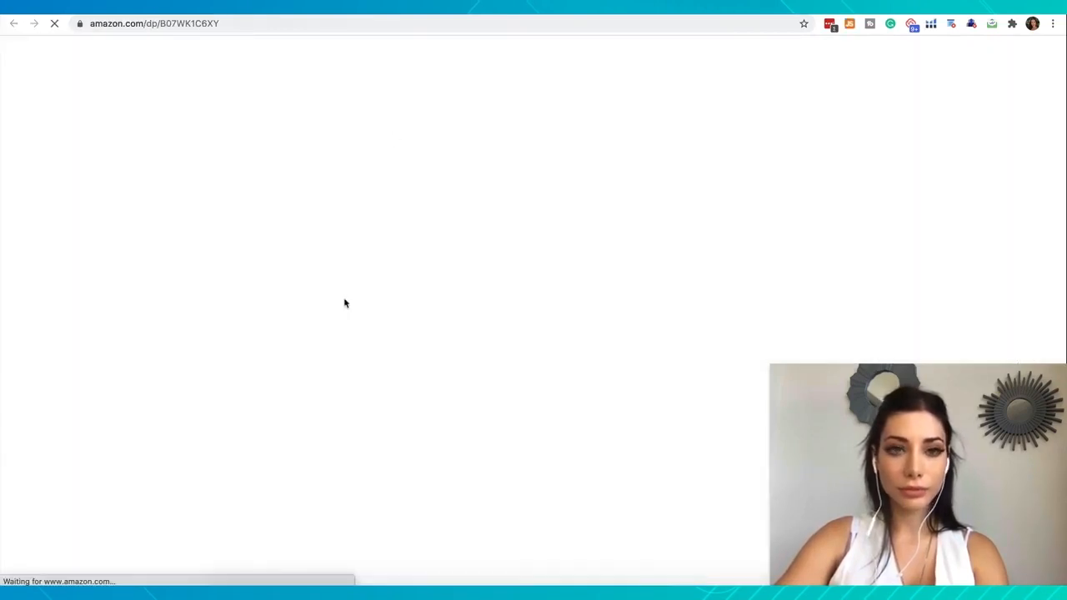
key("ctrl+w")
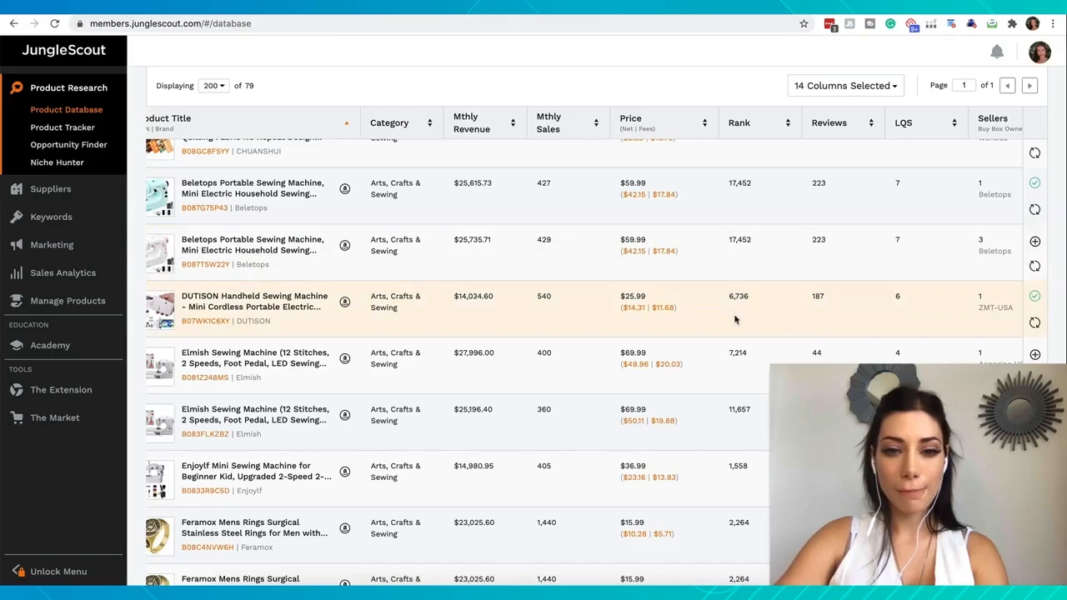
left_click(647, 308)
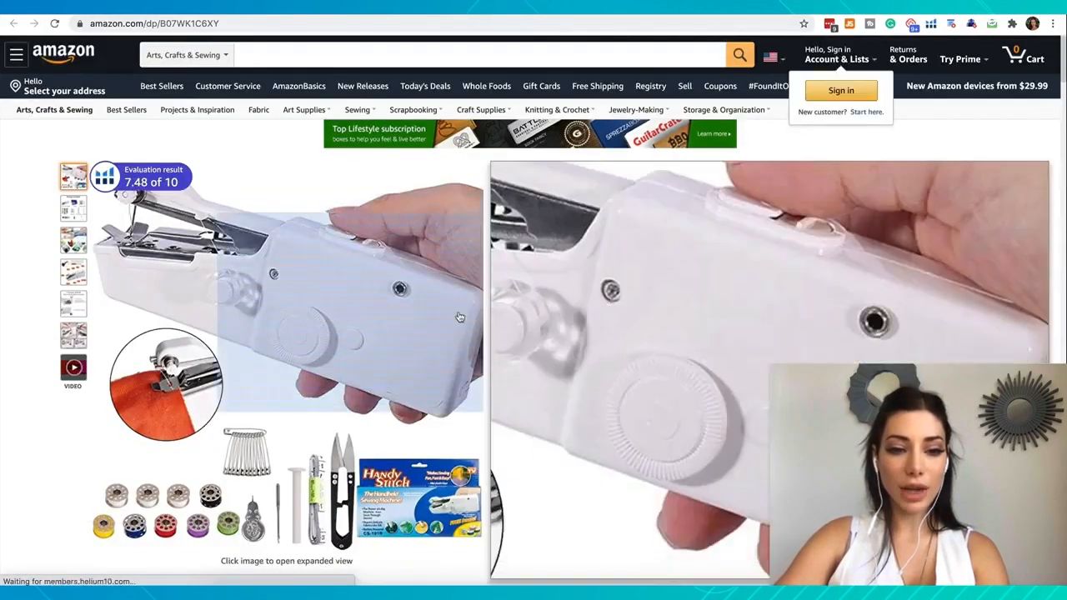
mouse_move(75, 210)
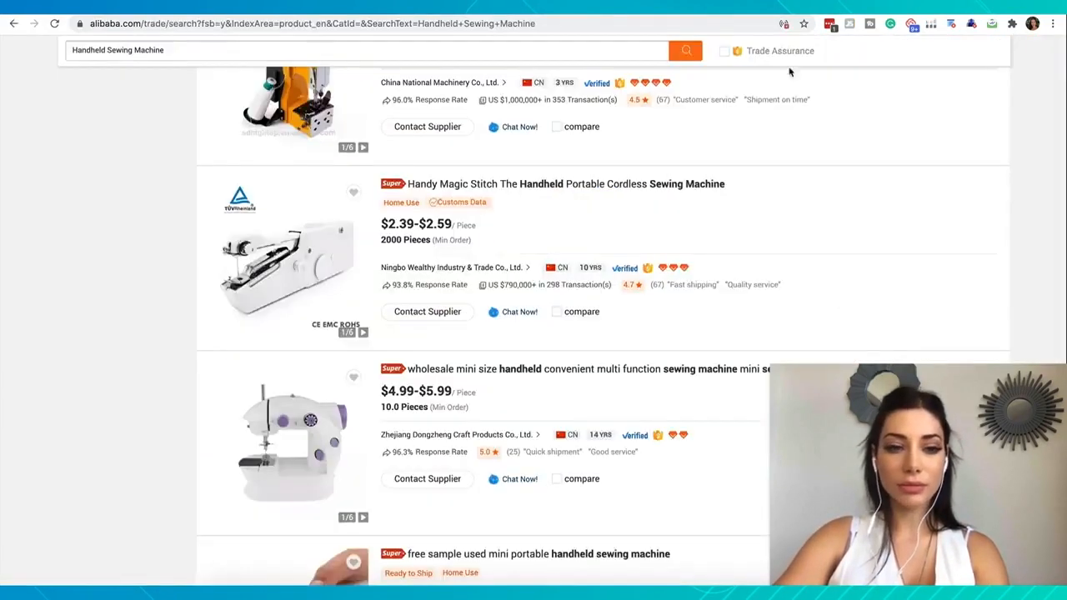
Return to the Alibaba results, find the matching Handy Magic Stitch handheld cordless sewing machine, and open its product page
scroll(346, 403, "up", 4)
scroll(346, 404, "down", 3)
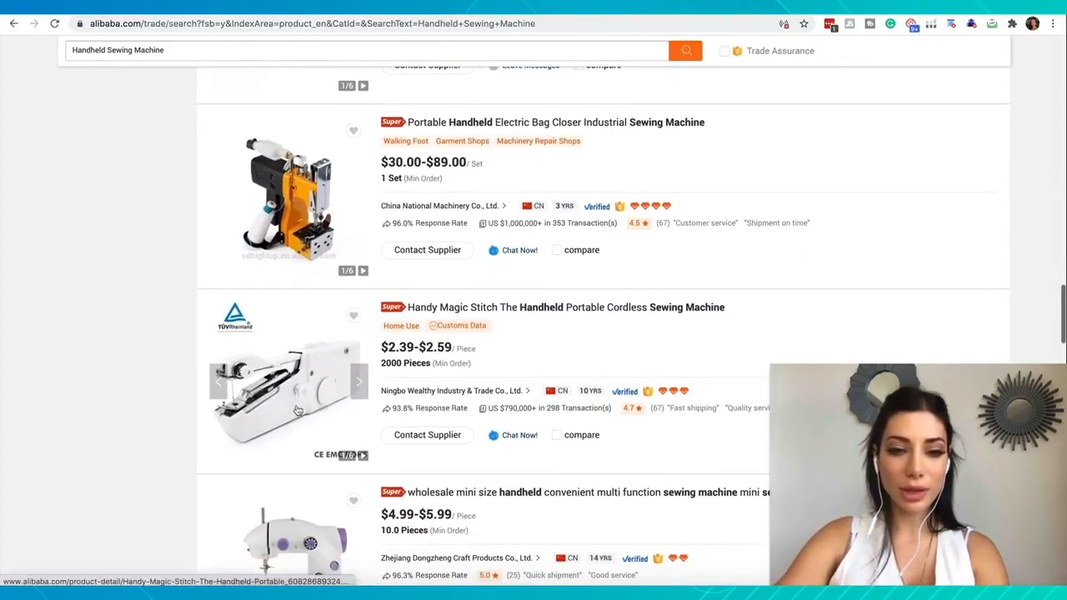
scroll(471, 334, "up", 3)
scroll(471, 333, "down", 3)
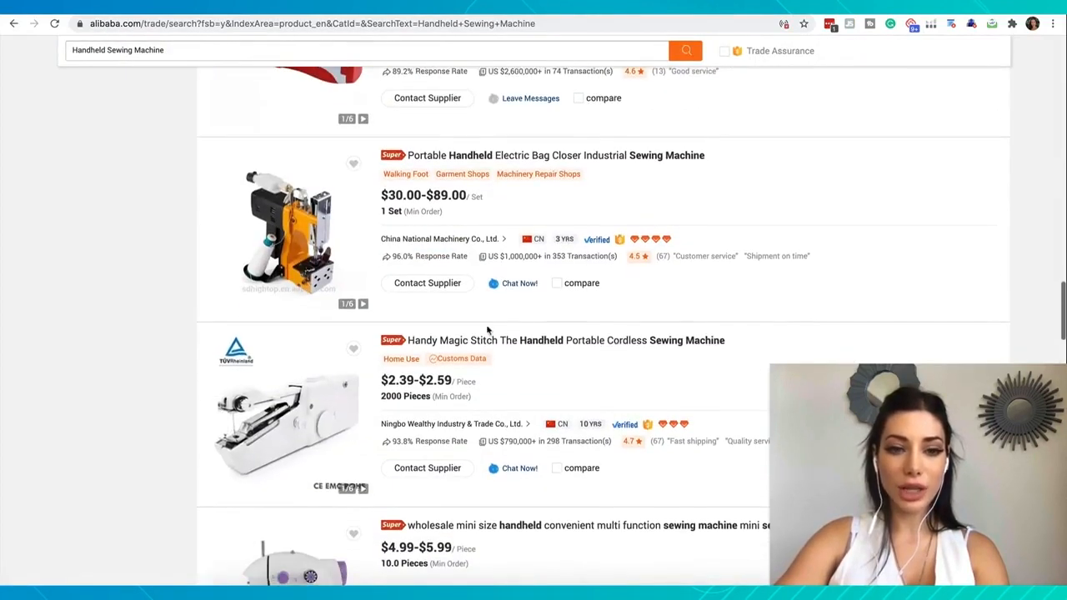
left_click(510, 341)
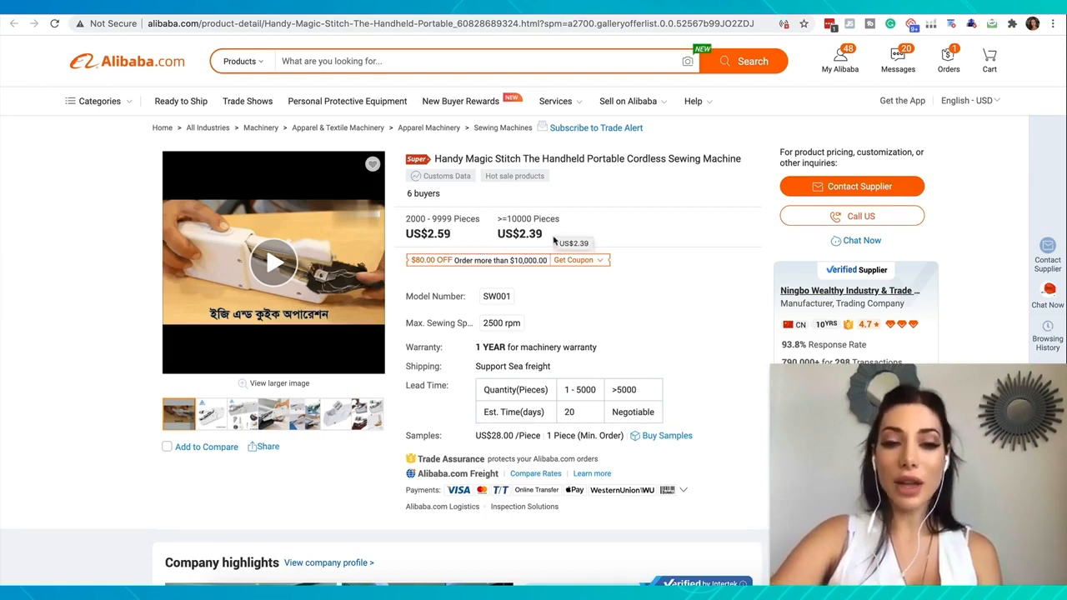
Copy the supplier's 10,000-piece unit price and enter 2.39 as the product cost in Jungle Scout's FBA Profit Calculator
left_click_drag(546, 237, 521, 237)
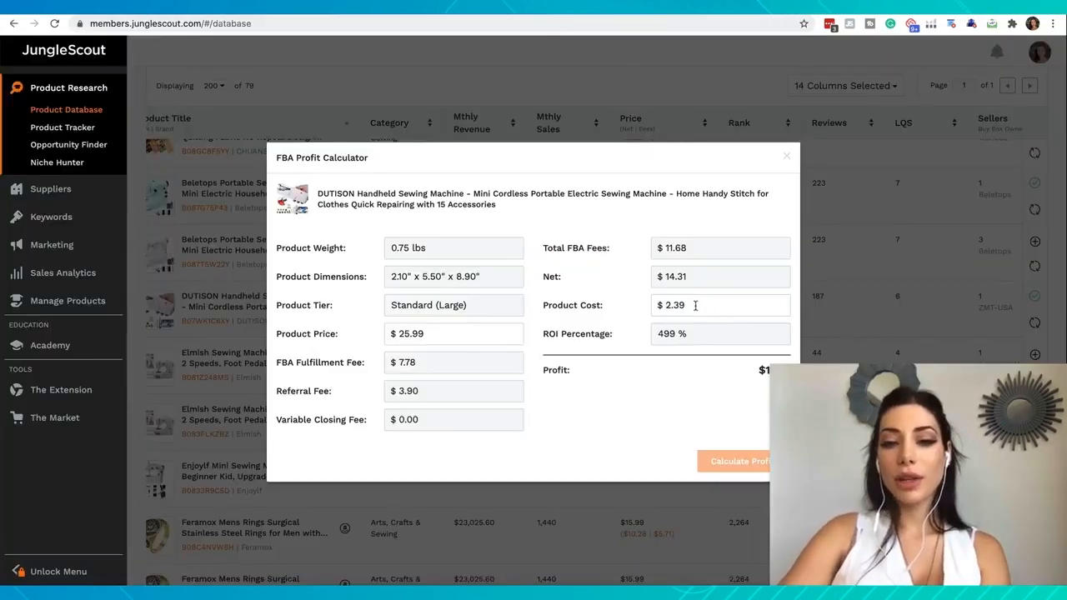
left_click_drag(692, 305, 656, 308)
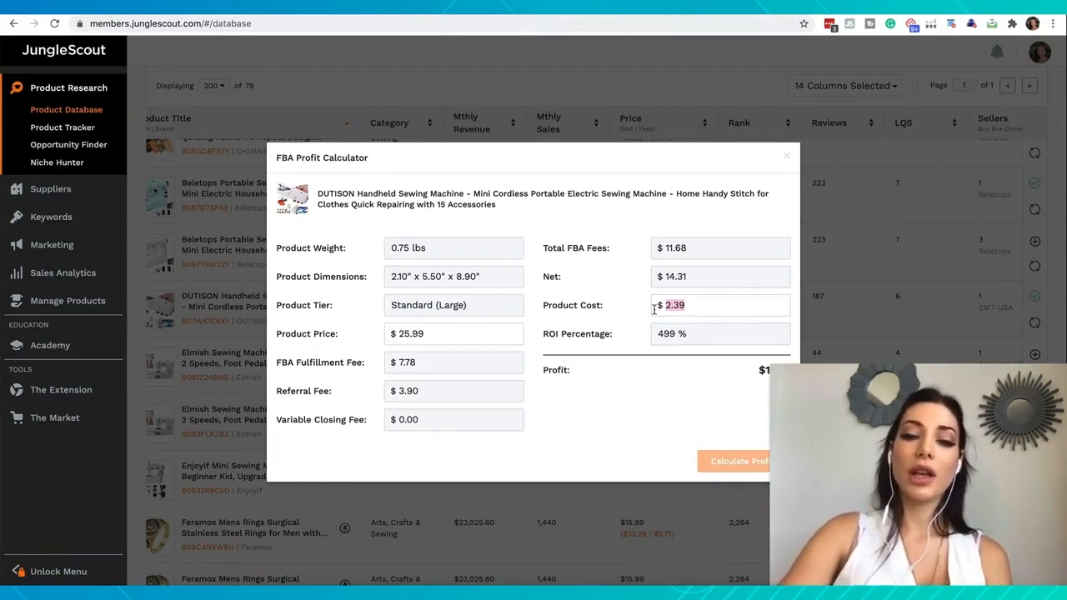
left_click(627, 360)
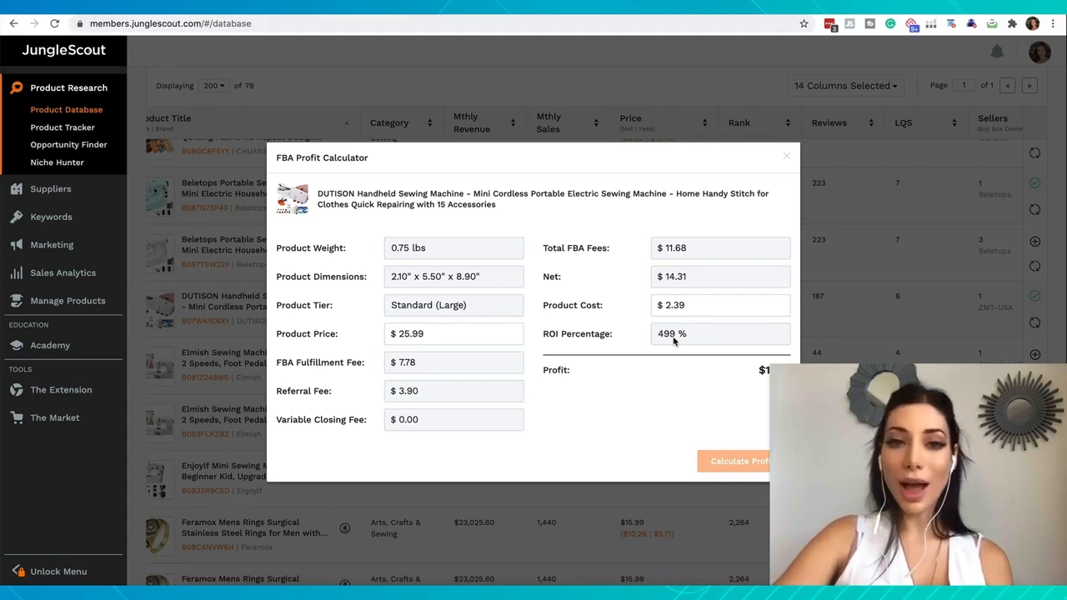
Open the computer's Calculator and divide the 11.92 profit by the 25.99 selling price
left_click(617, 592)
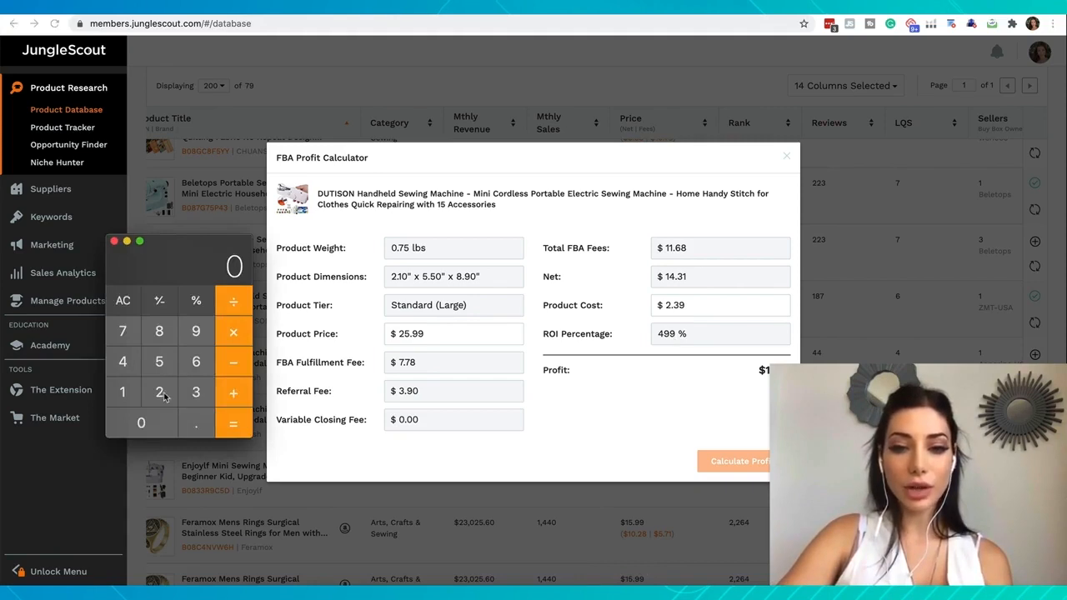
double_click(131, 396)
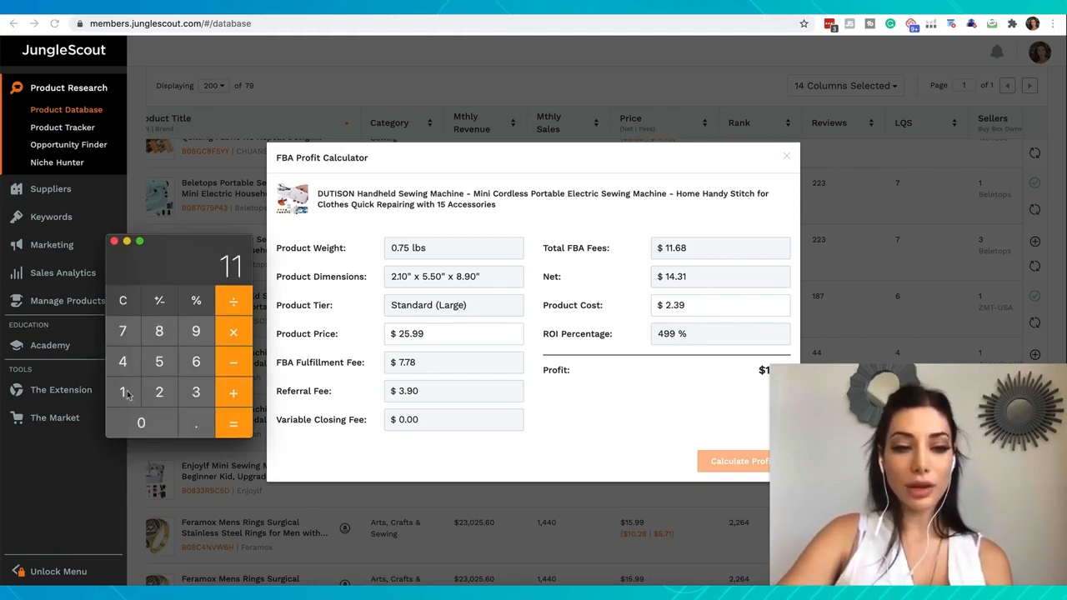
left_click(197, 427)
left_click(190, 331)
key("2")
left_click(233, 304)
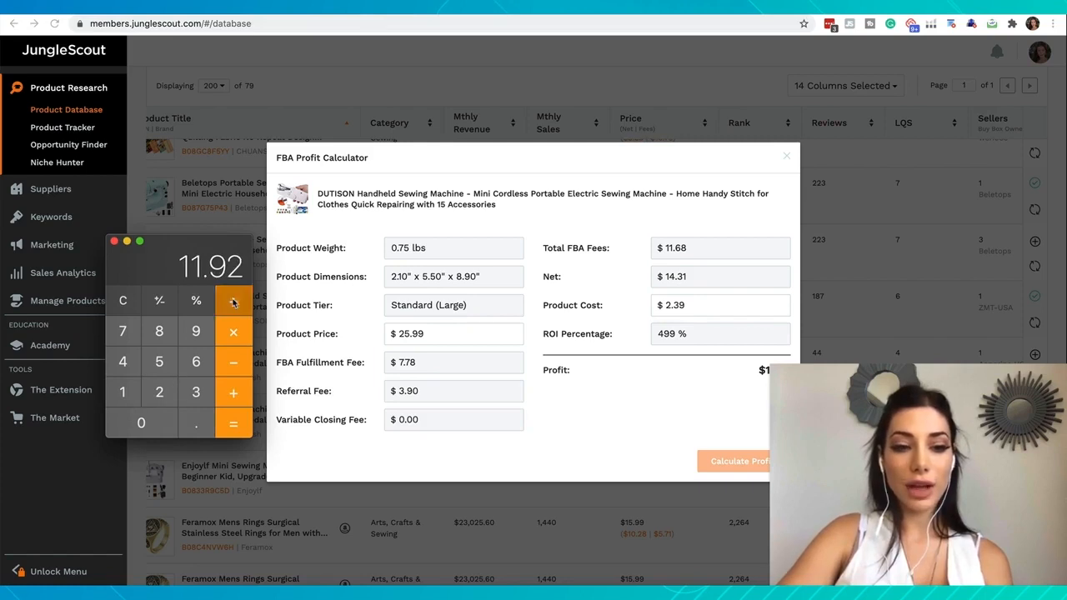
left_click(161, 393)
left_click(159, 363)
left_click(191, 423)
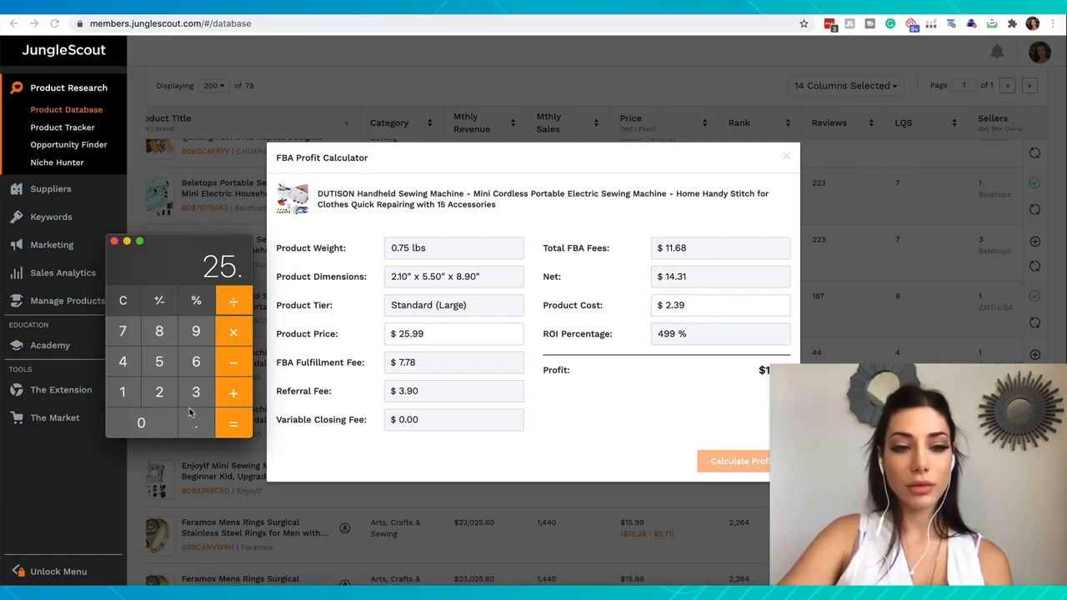
left_click(192, 333)
left_click(191, 333)
left_click(232, 422)
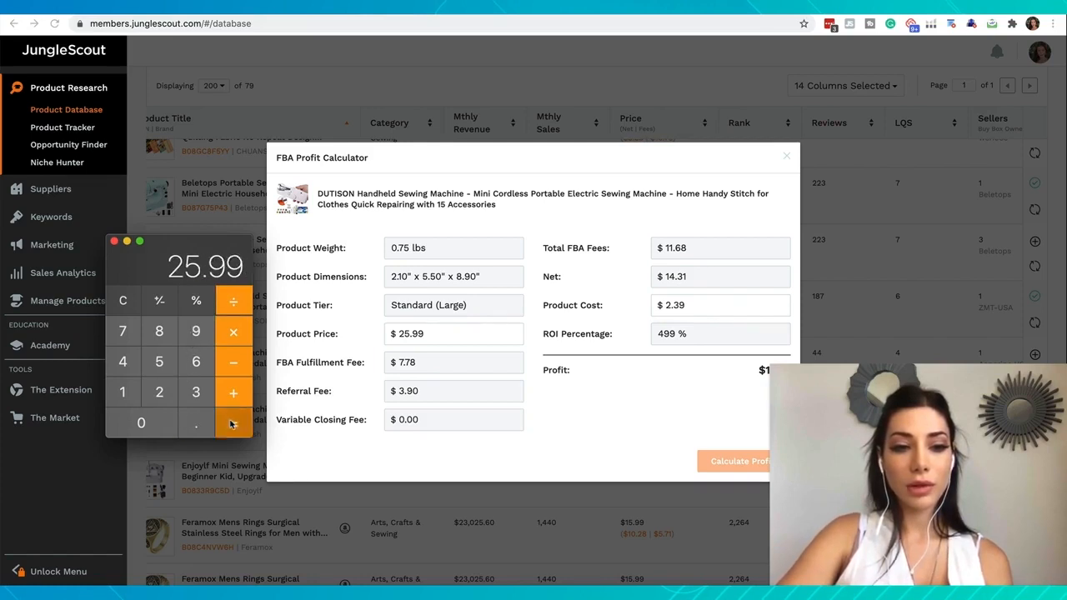
Multiply the quotient by 100 to get the profit margin percentage, and close the Calculator
left_click(233, 333)
left_click(126, 391)
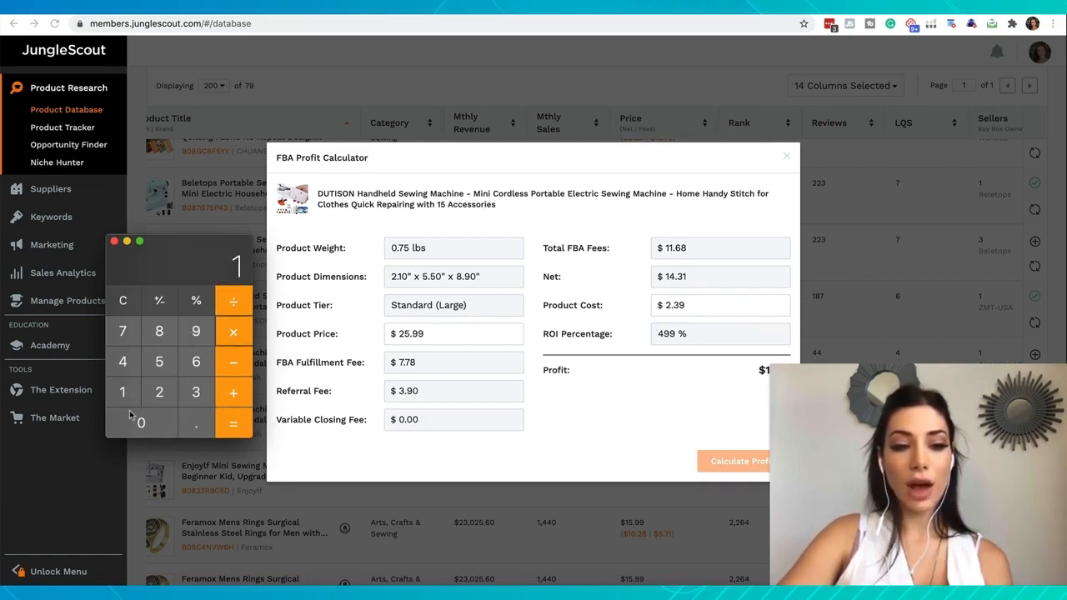
left_click(133, 413)
left_click(132, 416)
left_click(233, 423)
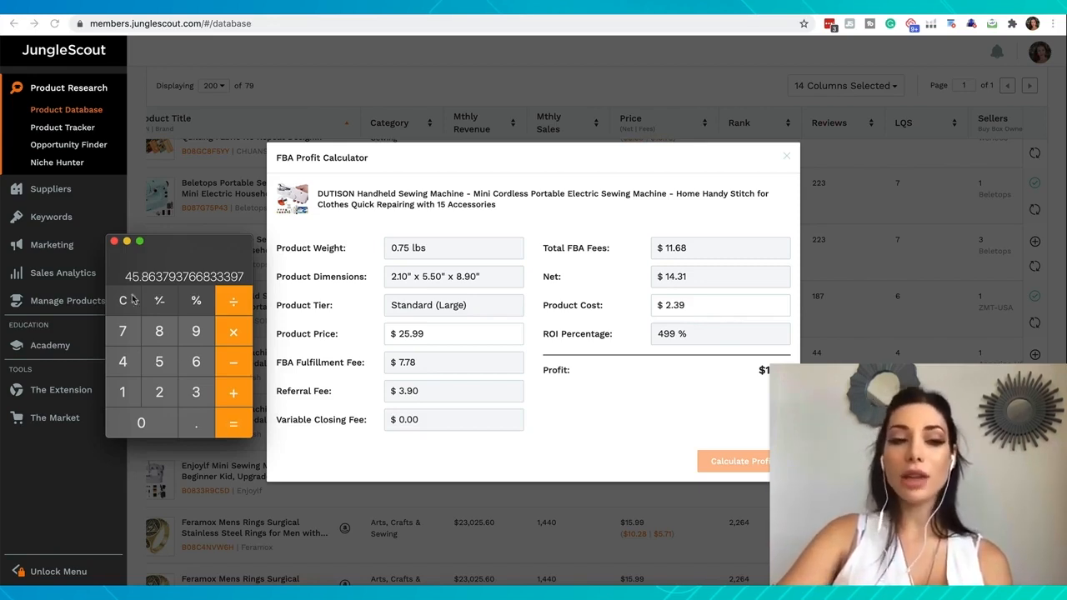
left_click(114, 241)
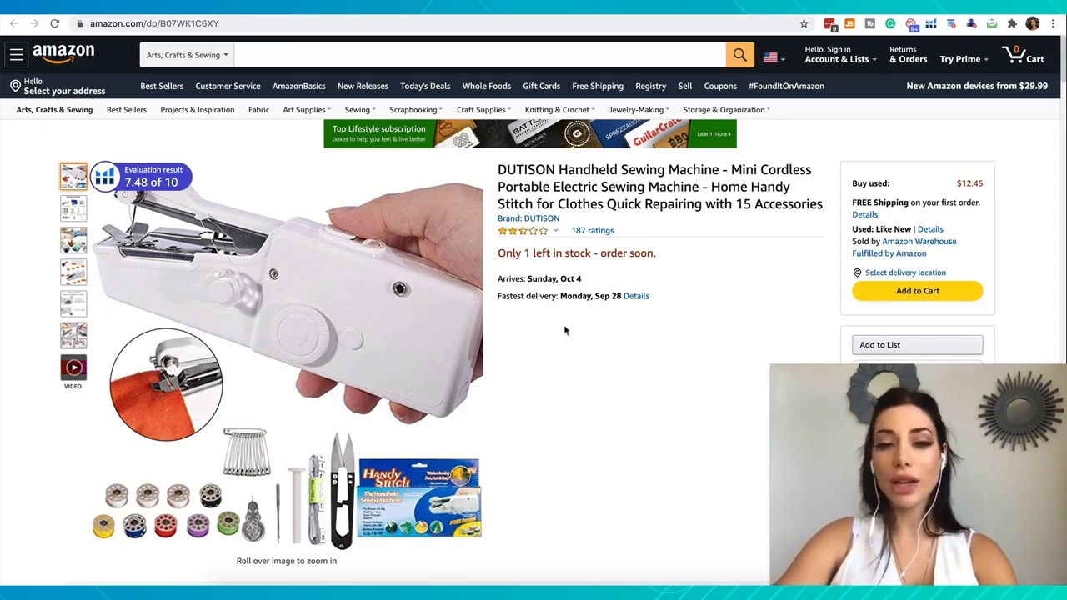
Open the DUTISON machine's customer reviews on Amazon, filter them to one star, and read the buyers' complaints
mouse_move(587, 238)
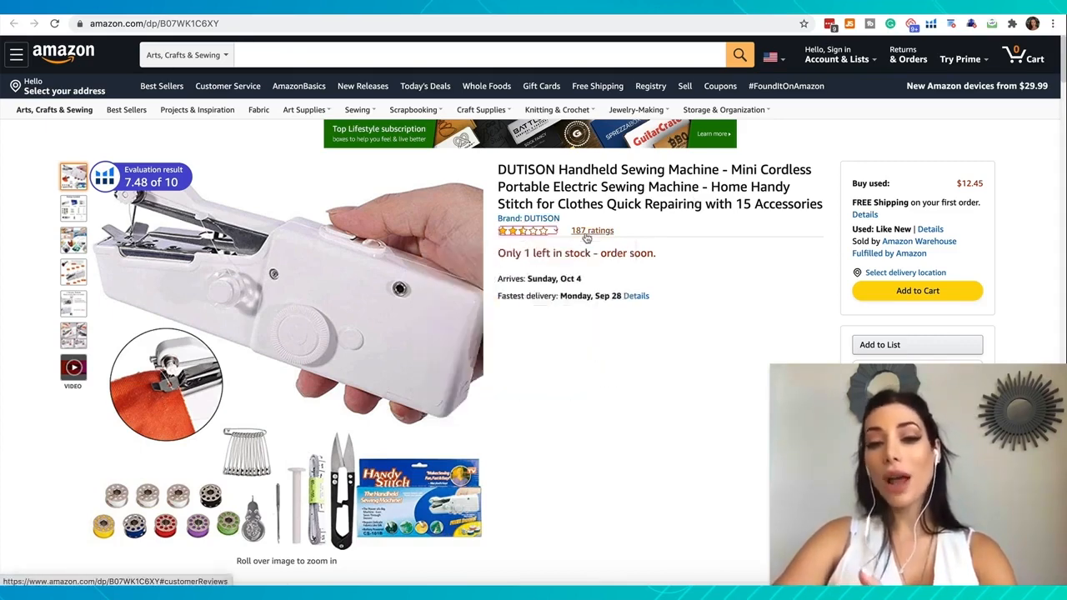
left_click(587, 233)
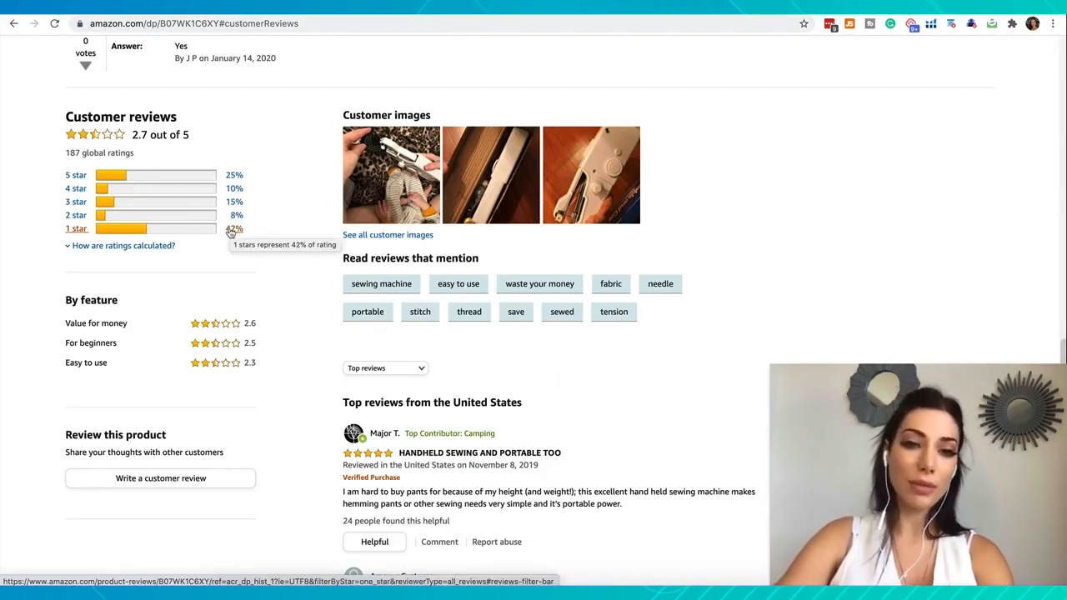
left_click(232, 232)
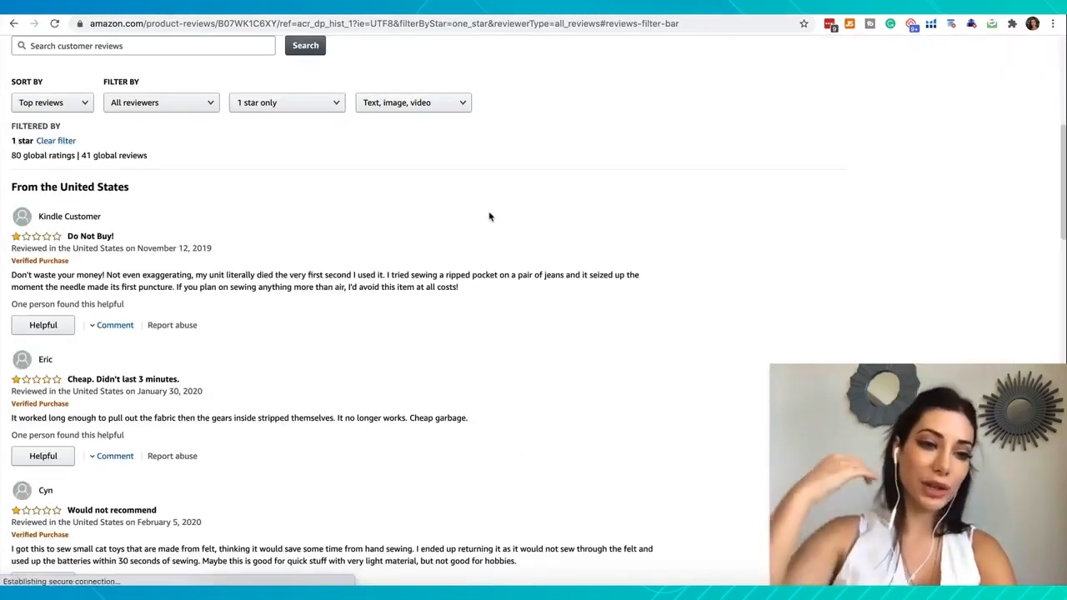
scroll(169, 234, "down", 1)
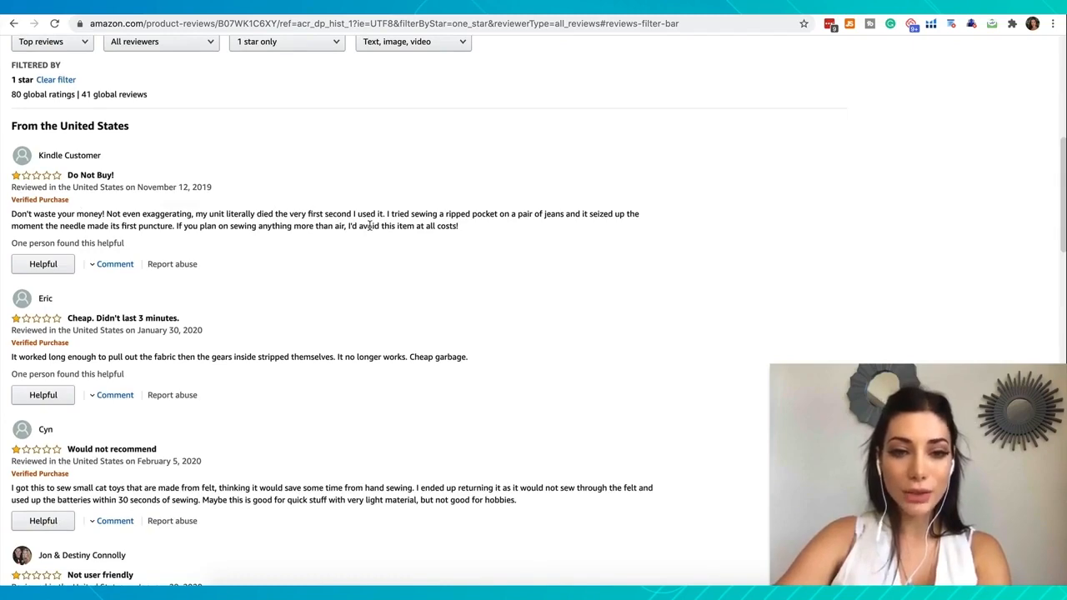
scroll(369, 226, "down", 3)
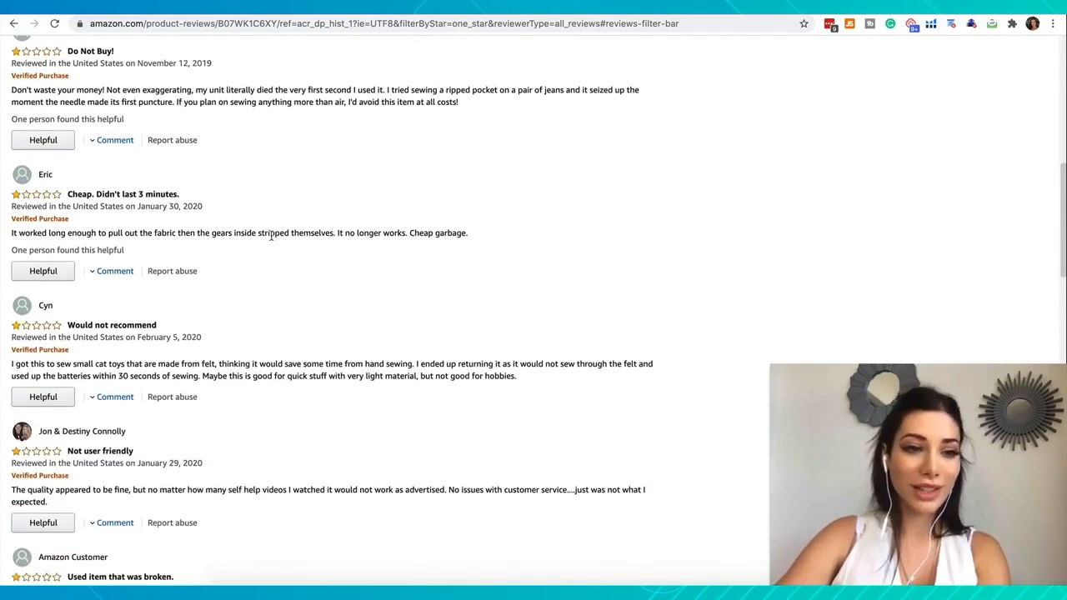
scroll(270, 236, "down", 1)
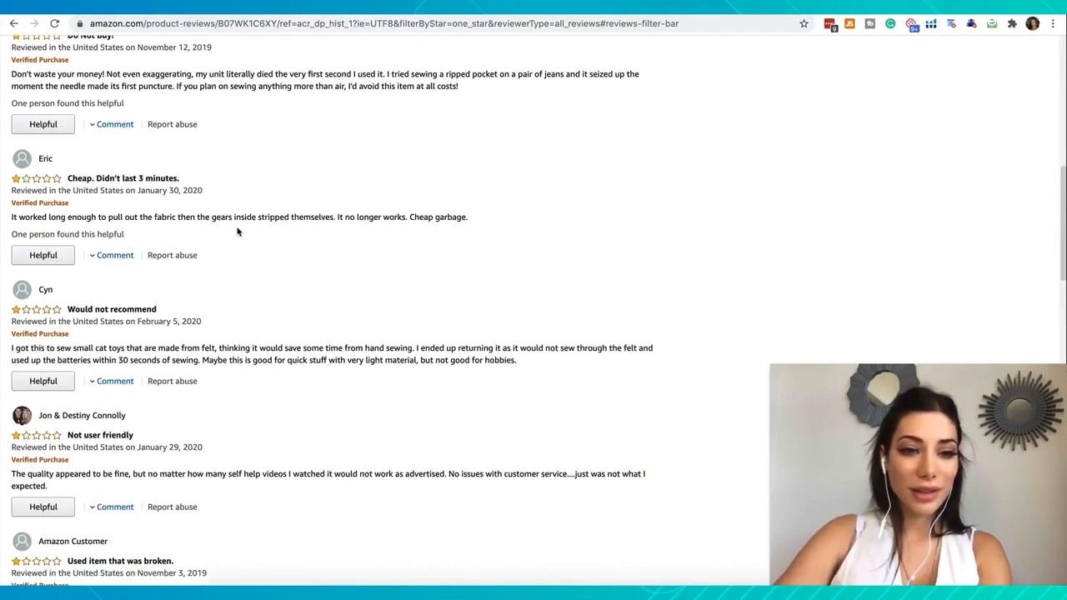
Read through the remaining one-star reviews of the DUTISON handheld sewing machine for recurring product flaws, and return to the rating summary
scroll(316, 219, "down", 1)
scroll(316, 220, "down", 2)
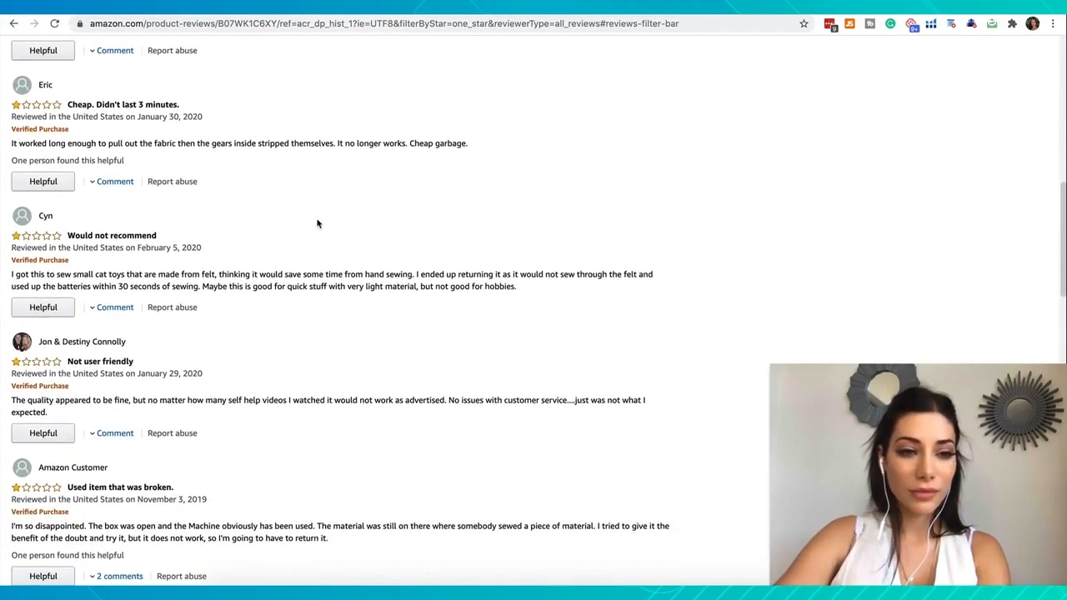
scroll(243, 286, "down", 1)
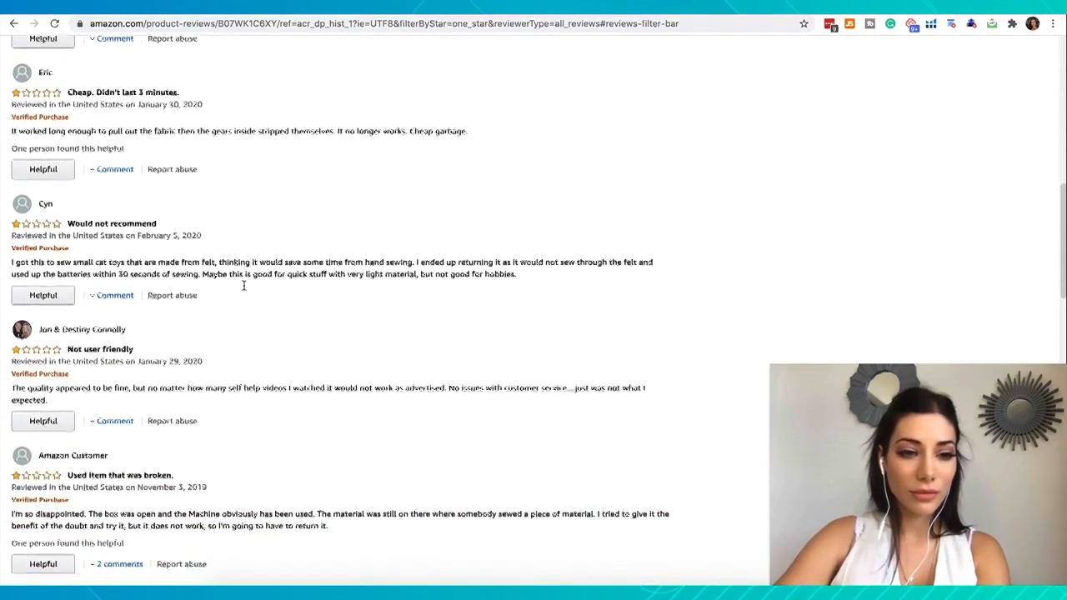
scroll(315, 272, "down", 2)
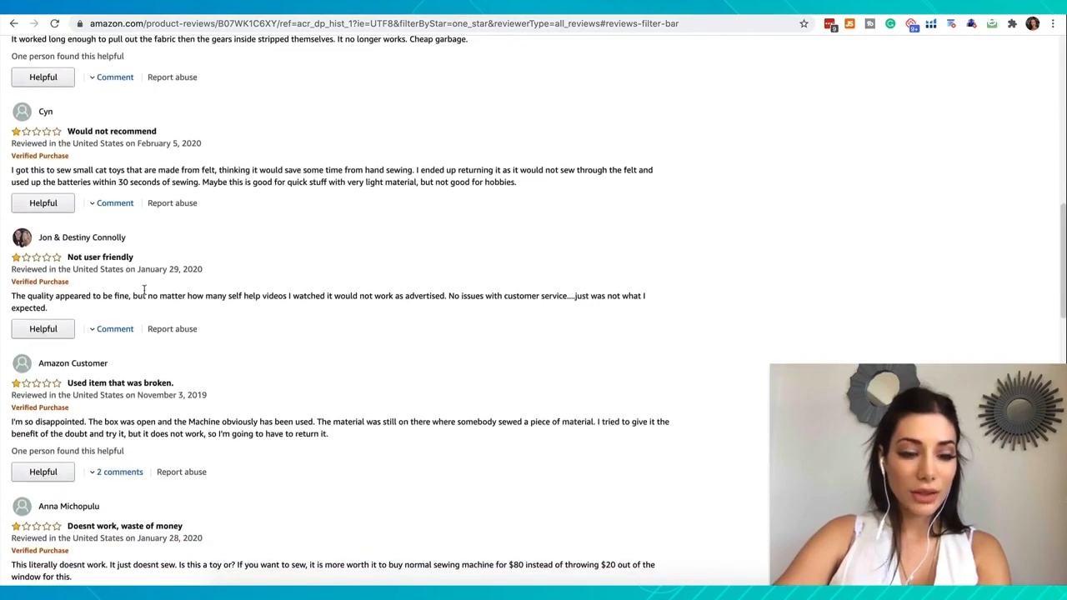
scroll(341, 309, "down", 3)
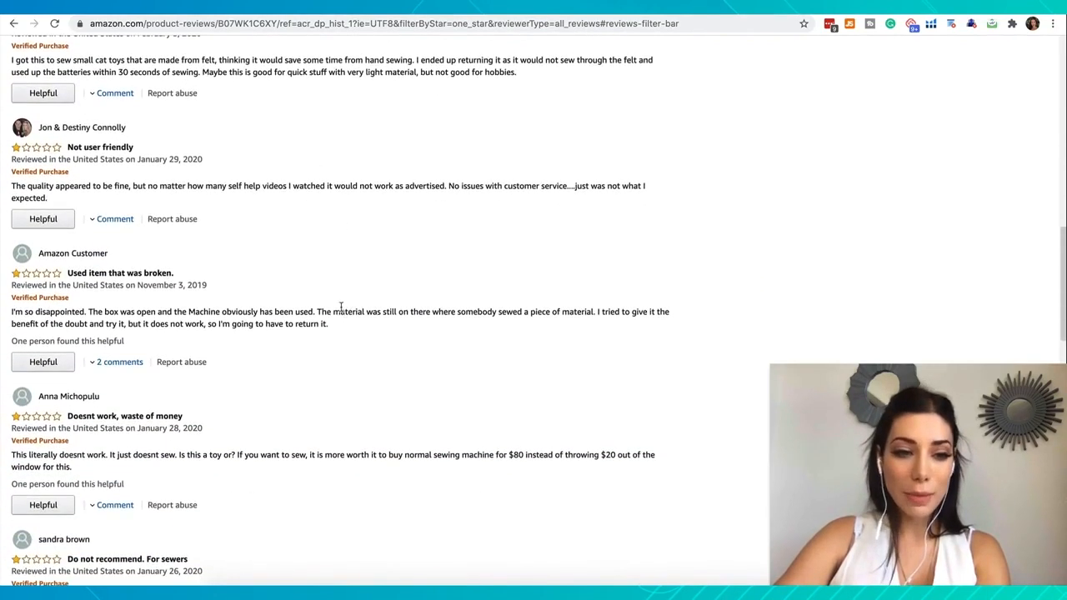
scroll(273, 327, "down", 4)
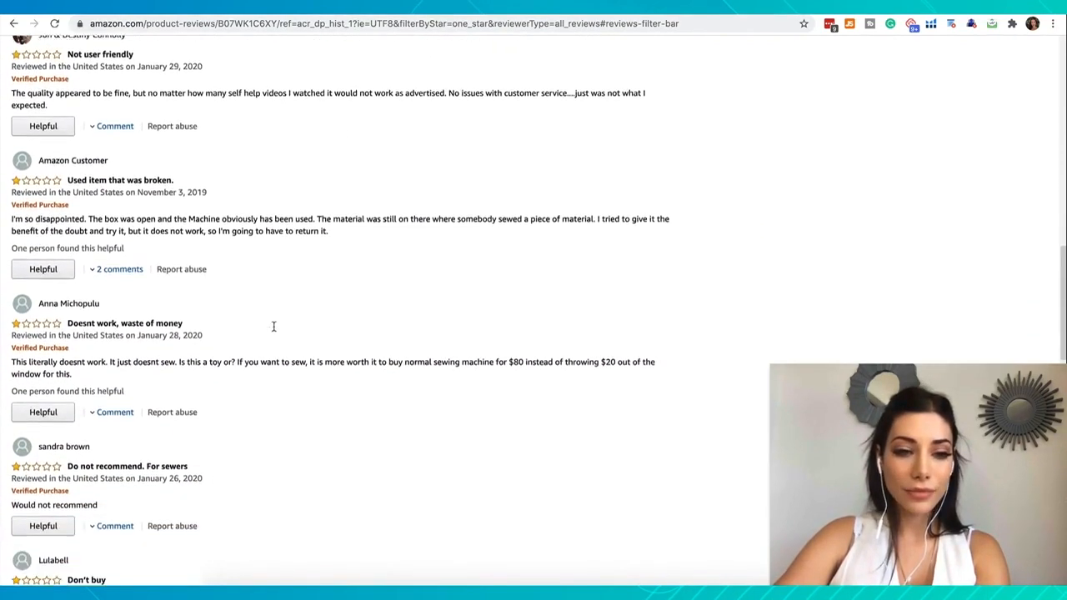
scroll(273, 331, "down", 2)
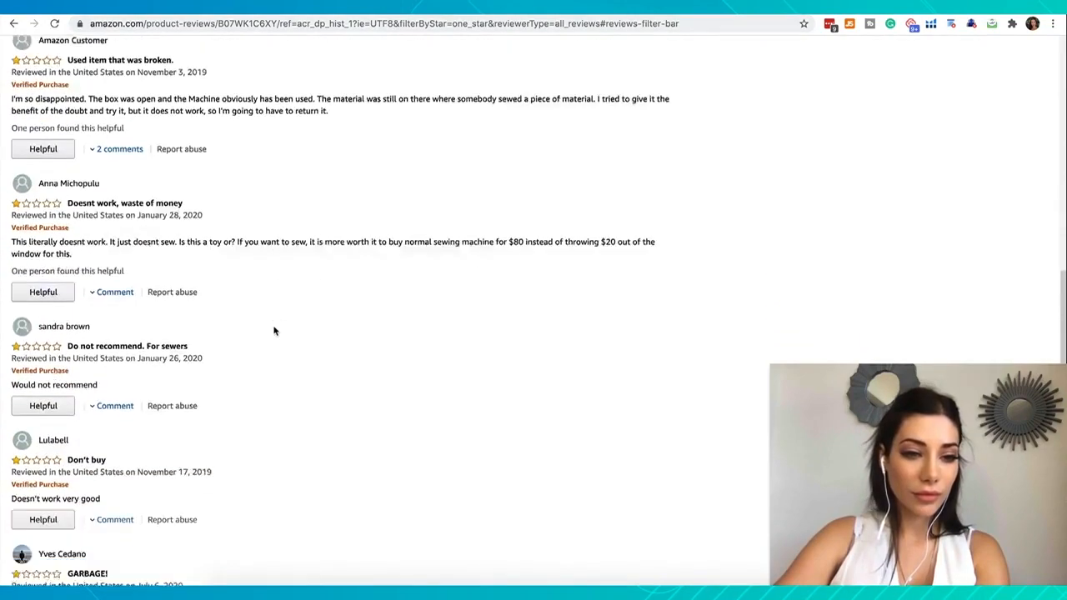
scroll(274, 330, "up", 15)
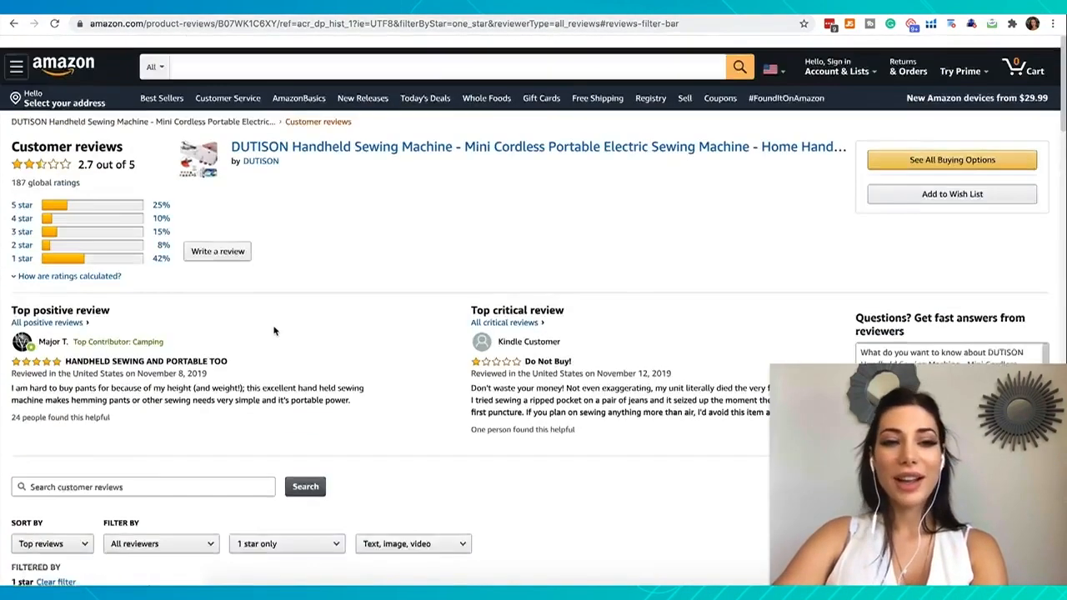
scroll(274, 328, "down", 2)
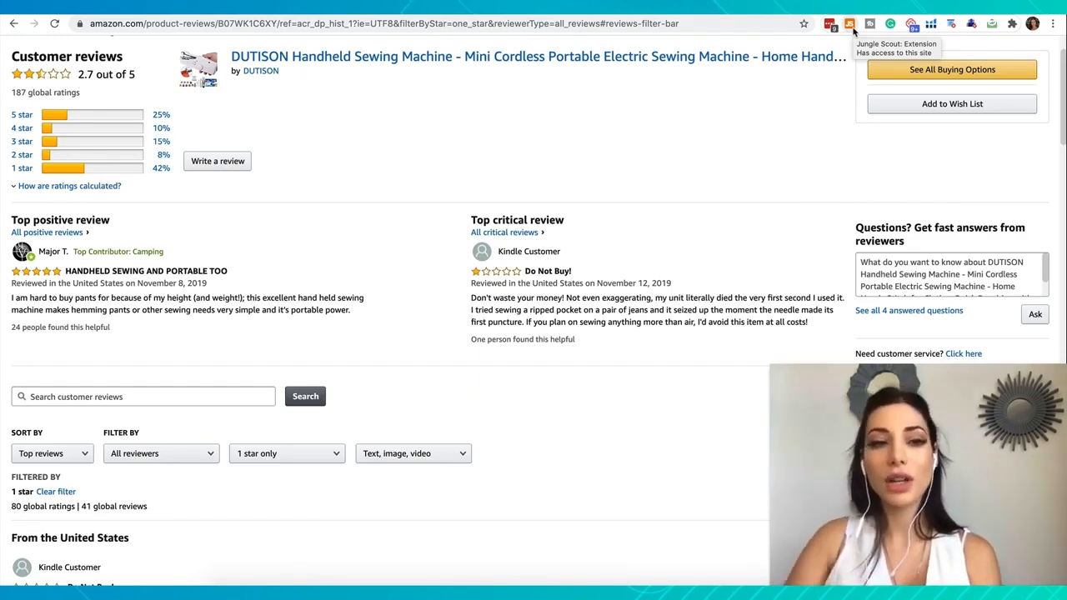
scroll(425, 194, "up", 2)
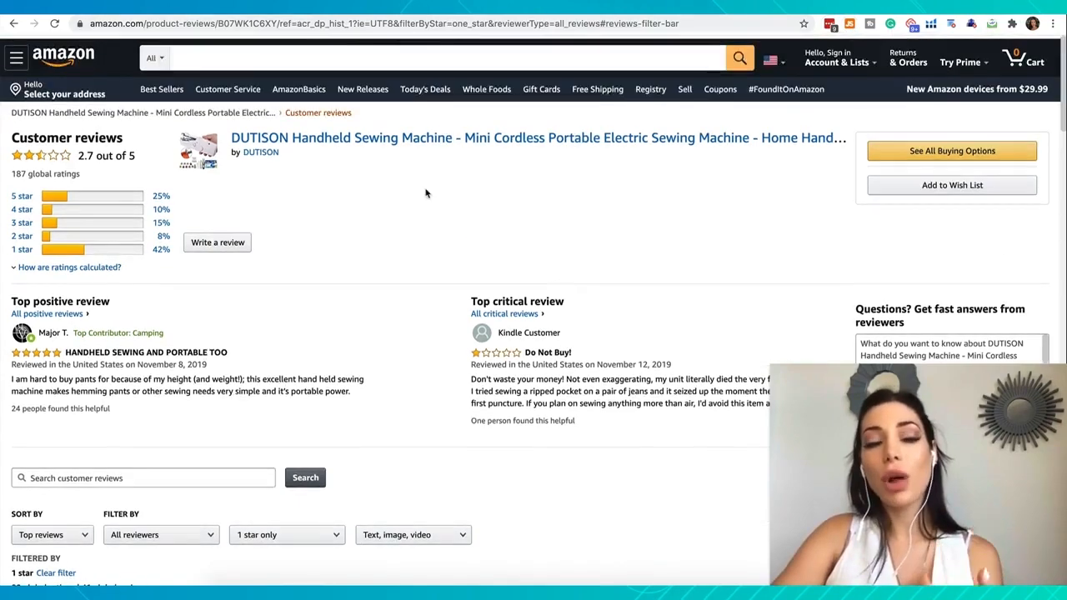